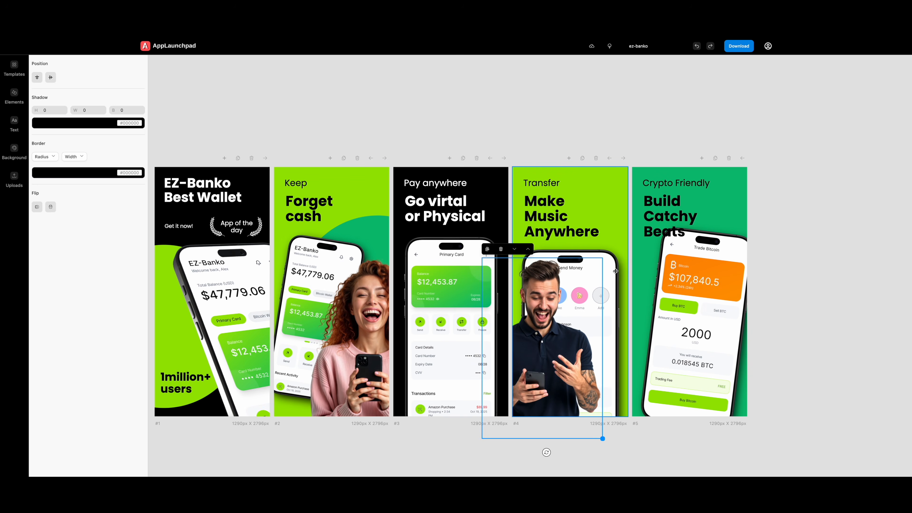
Step: Scale down the phone mockup and the photo of the man on the fourth screenshot
{"action": "left_click_drag", "start_coordinate": [642, 453], "coordinate": [618, 389]}
{"action": "left_click", "coordinate": [599, 374]}
{"action": "left_click_drag", "start_coordinate": [603, 438], "coordinate": [578, 400]}
{"action": "left_click", "coordinate": [583, 405]}
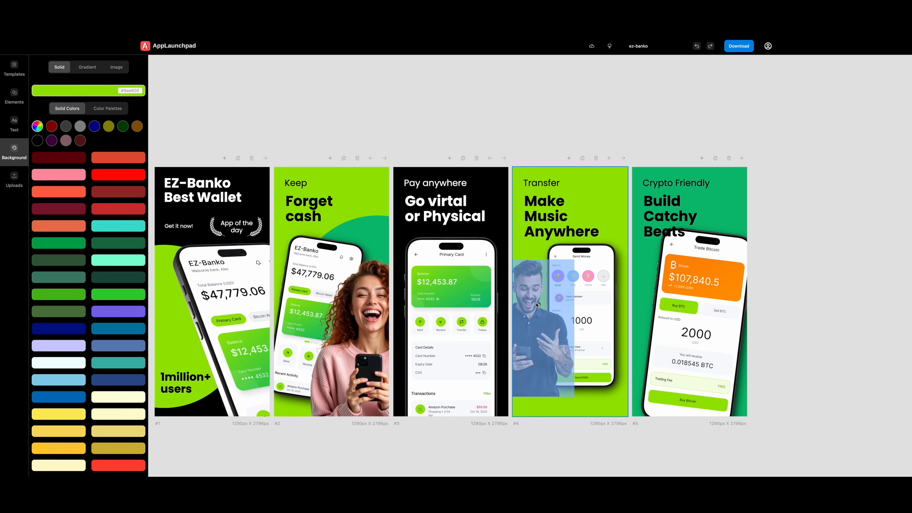
Step: Move the man's photo to the lower left corner of the fourth screenshot and adjust the phone mockup's size beside him
{"action": "left_click_drag", "start_coordinate": [547, 330], "coordinate": [554, 354]}
{"action": "left_click", "coordinate": [608, 260]}
{"action": "left_click_drag", "start_coordinate": [624, 394], "coordinate": [589, 324]}
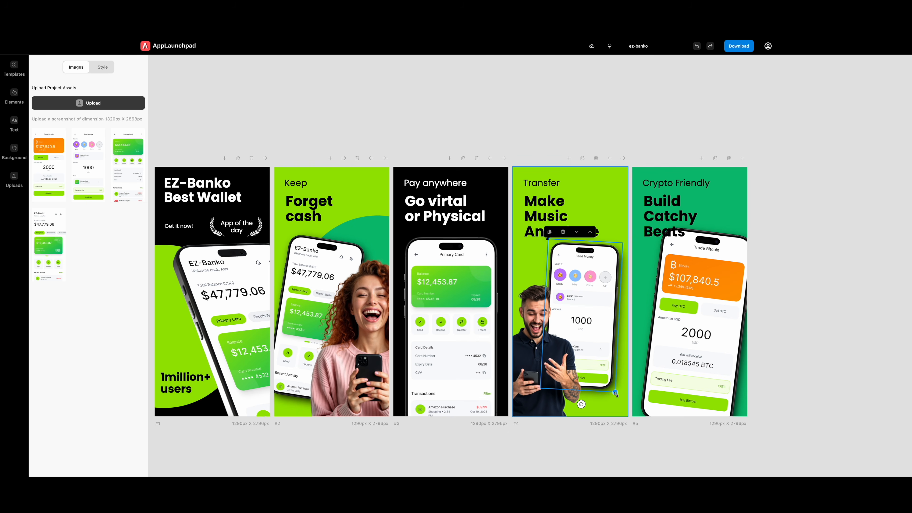
{"action": "left_click", "coordinate": [607, 302]}
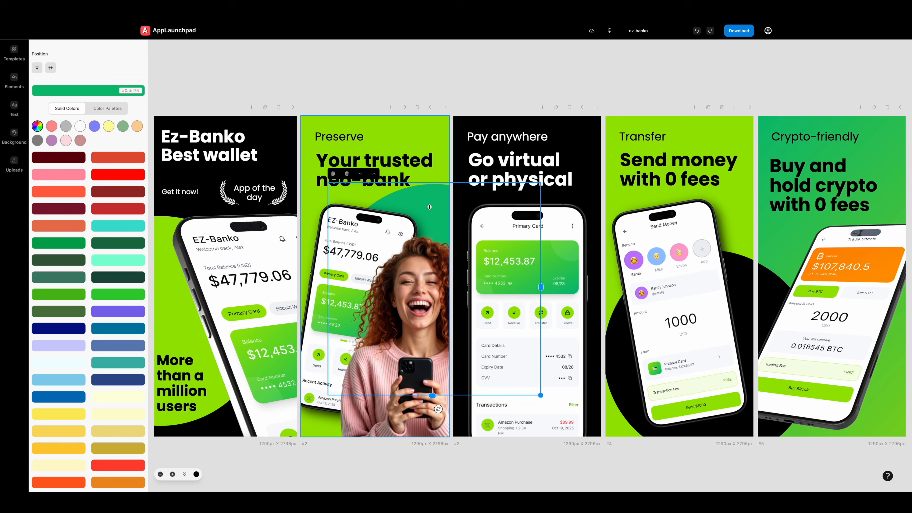
Step: Paste a copy of the second screenshot's green circle onto the third screenshot and shift it toward the second
{"action": "left_click_drag", "start_coordinate": [430, 206], "coordinate": [430, 212]}
{"action": "left_click", "coordinate": [578, 139]}
{"action": "key", "text": "ctrl+v"}
{"action": "left_click_drag", "start_coordinate": [666, 304], "coordinate": [490, 293]}
{"action": "left_click", "coordinate": [344, 175]}
{"action": "left_click", "coordinate": [572, 146]}
{"action": "key", "text": "ctrl+v"}
{"action": "left_click_drag", "start_coordinate": [567, 344], "coordinate": [409, 337]}
{"action": "left_click", "coordinate": [539, 287]}
{"action": "left_click_drag", "start_coordinate": [591, 456], "coordinate": [586, 429]}
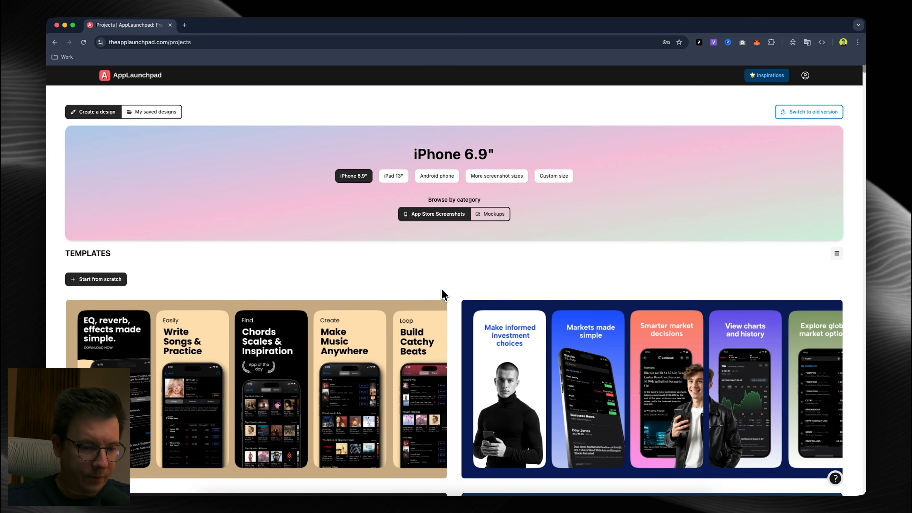
Step: Preview the iPad 13" and Android phone formats and return to the iPhone 6.9" format
{"action": "scroll", "coordinate": [444, 294], "scroll_direction": "down", "scroll_amount": 1}
{"action": "scroll", "coordinate": [444, 291], "scroll_direction": "up", "scroll_amount": 1}
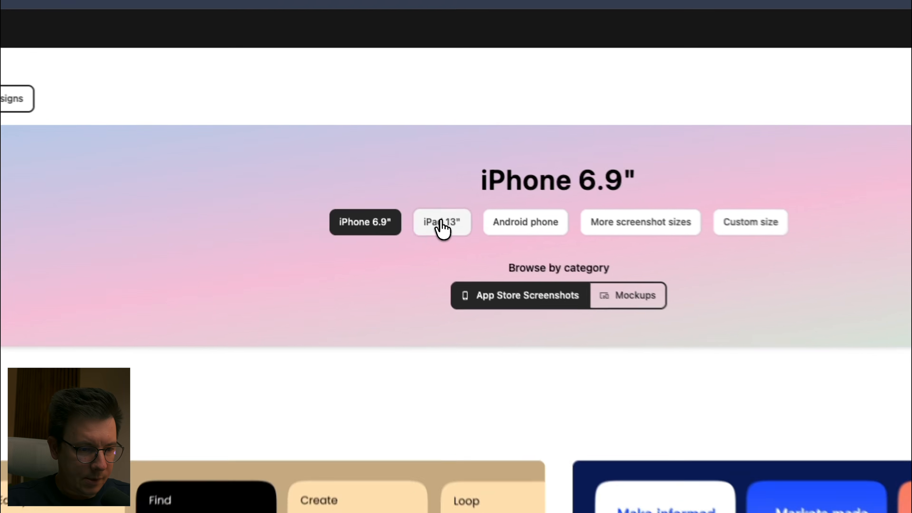
{"action": "left_click", "coordinate": [393, 175]}
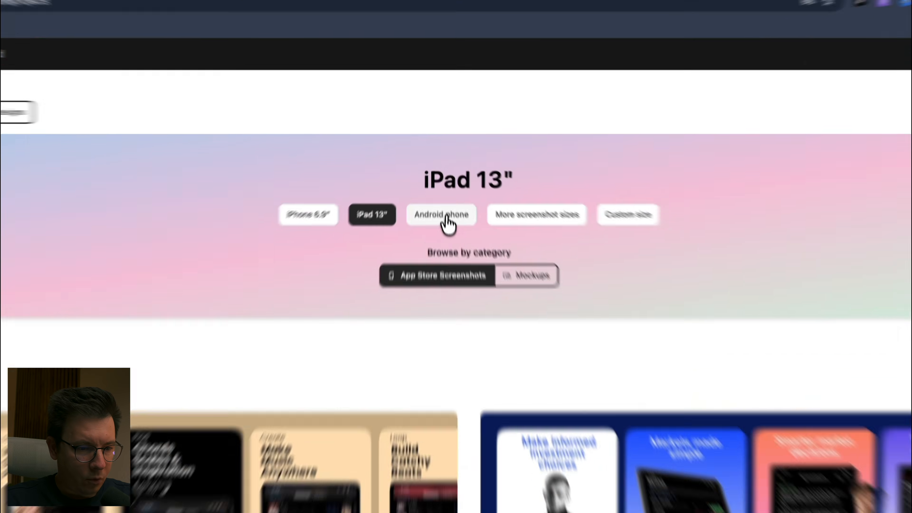
{"action": "left_click", "coordinate": [424, 176]}
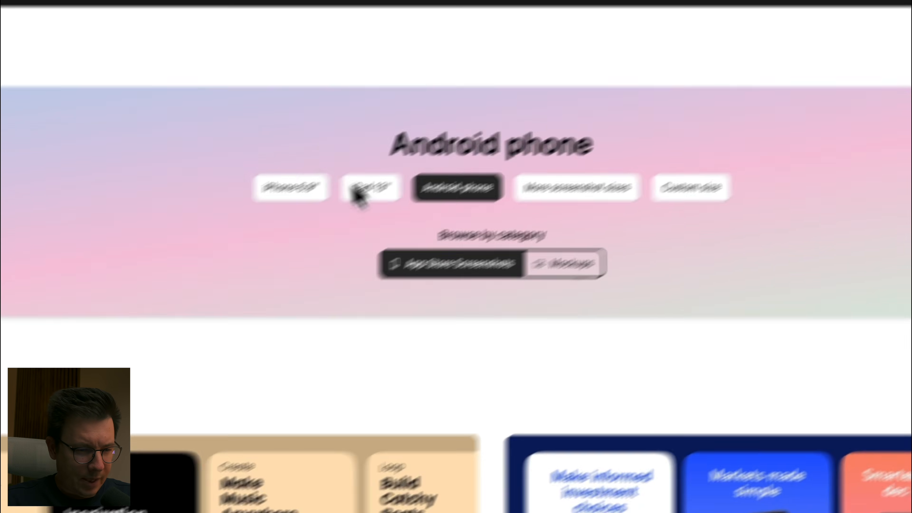
{"action": "left_click", "coordinate": [280, 242]}
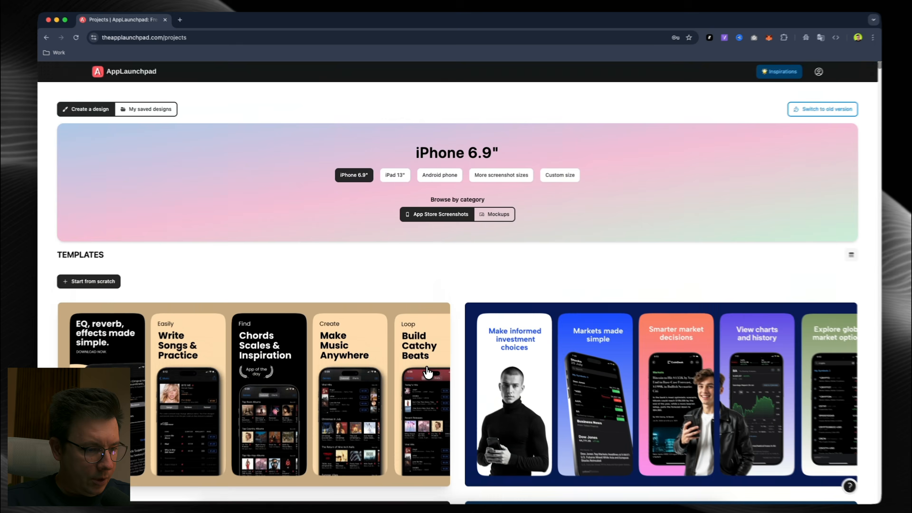
Step: Browse the template gallery, open the music template headed "EQ, reverb, effects made simple." and close the help center
{"action": "scroll", "coordinate": [426, 370], "scroll_direction": "down", "scroll_amount": 2}
{"action": "scroll", "coordinate": [497, 339], "scroll_direction": "down", "scroll_amount": 9}
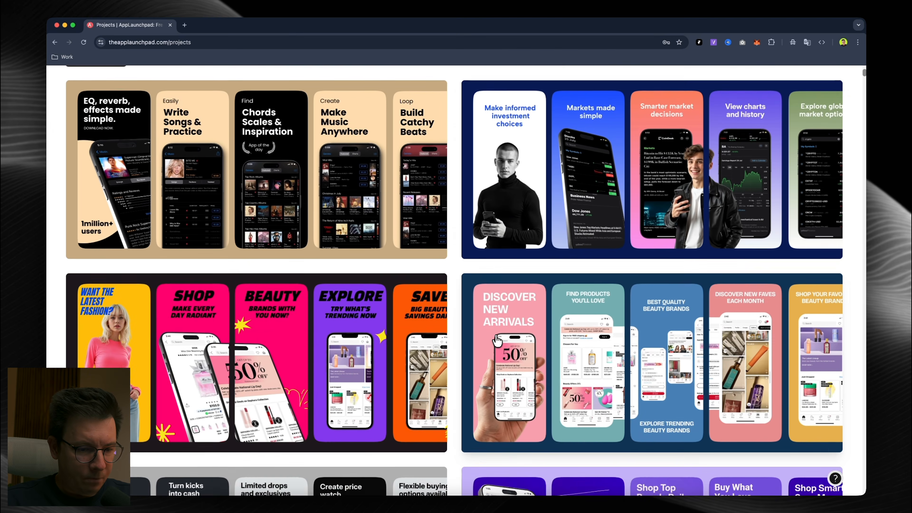
{"action": "scroll", "coordinate": [497, 340], "scroll_direction": "down", "scroll_amount": 12}
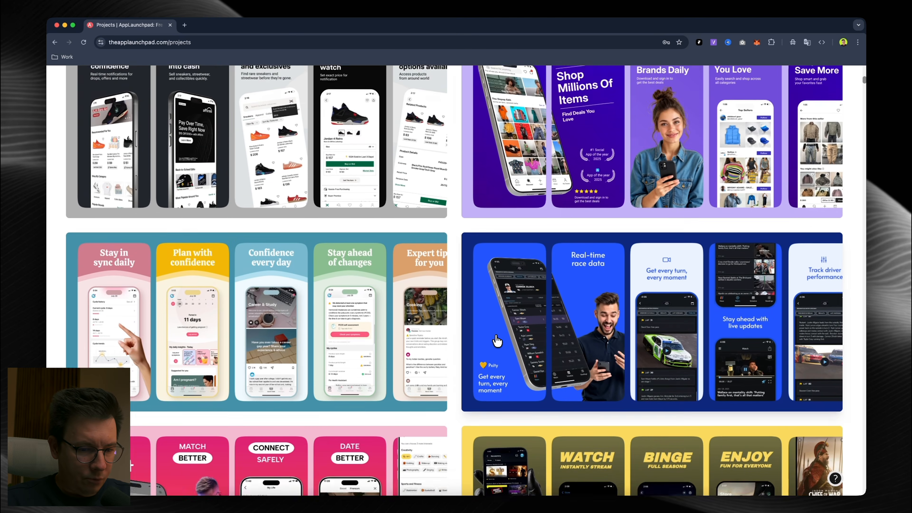
{"action": "scroll", "coordinate": [433, 333], "scroll_direction": "down", "scroll_amount": 12}
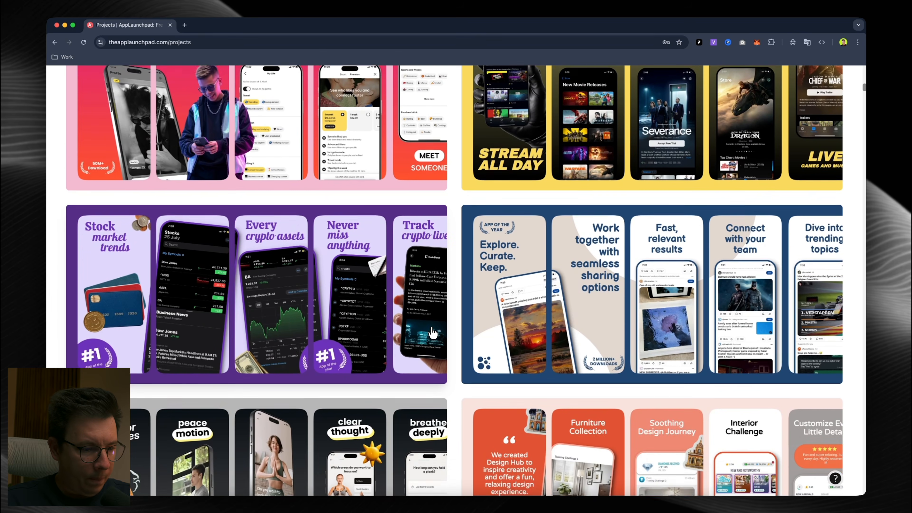
{"action": "scroll", "coordinate": [433, 333], "scroll_direction": "down", "scroll_amount": 3}
{"action": "scroll", "coordinate": [432, 334], "scroll_direction": "up", "scroll_amount": 20}
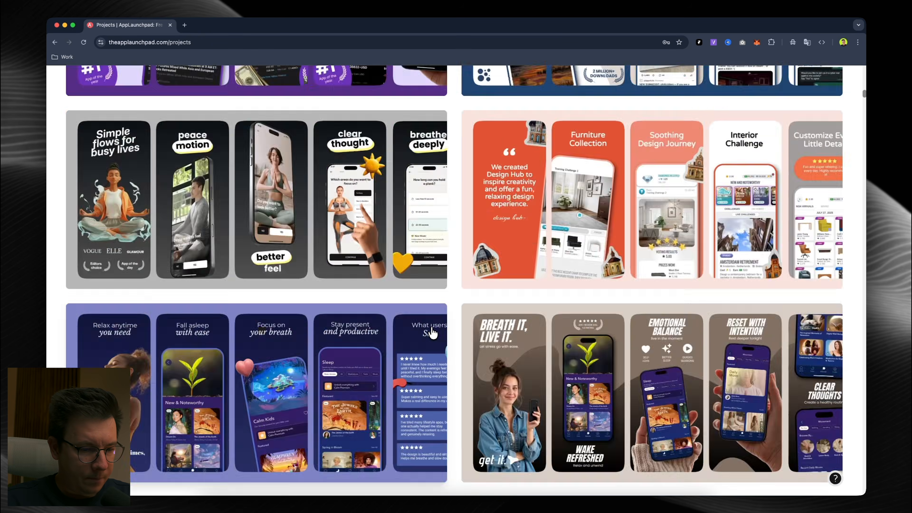
{"action": "scroll", "coordinate": [432, 333], "scroll_direction": "down", "scroll_amount": 3}
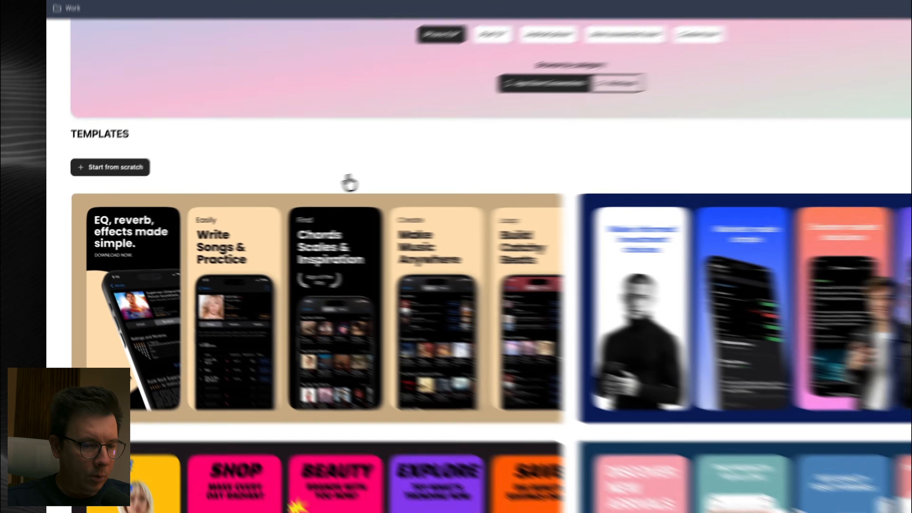
{"action": "left_click", "coordinate": [423, 196]}
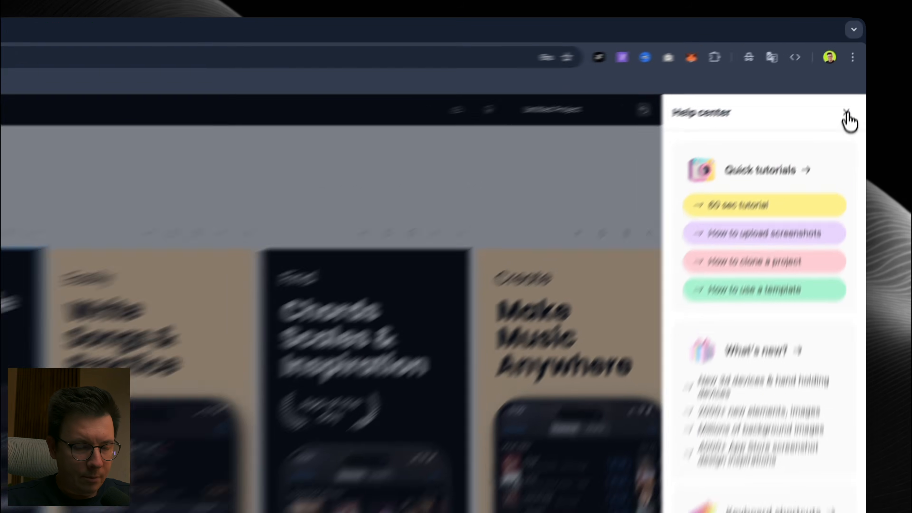
{"action": "left_click", "coordinate": [853, 77]}
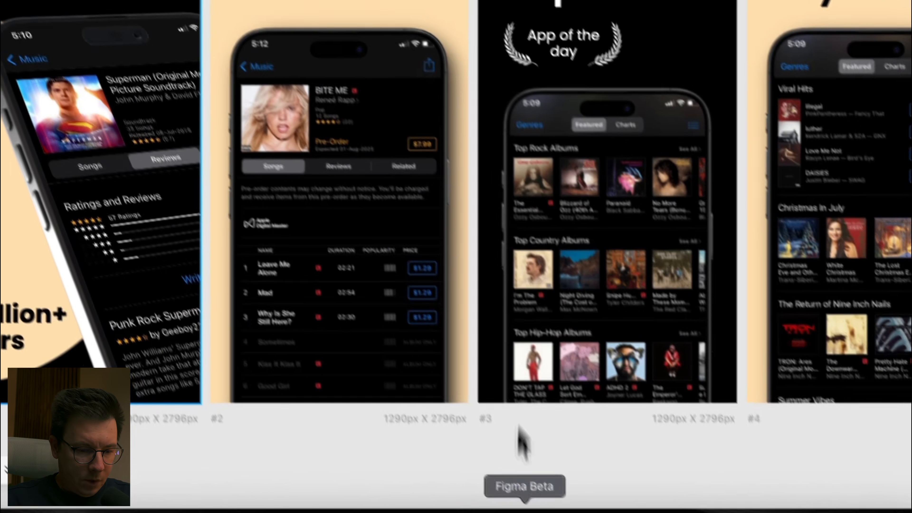
Step: Switch to Figma, check the export settings of the EZ-Banko app frames and return to AppLaunchpad in the browser
{"action": "left_click", "coordinate": [501, 506]}
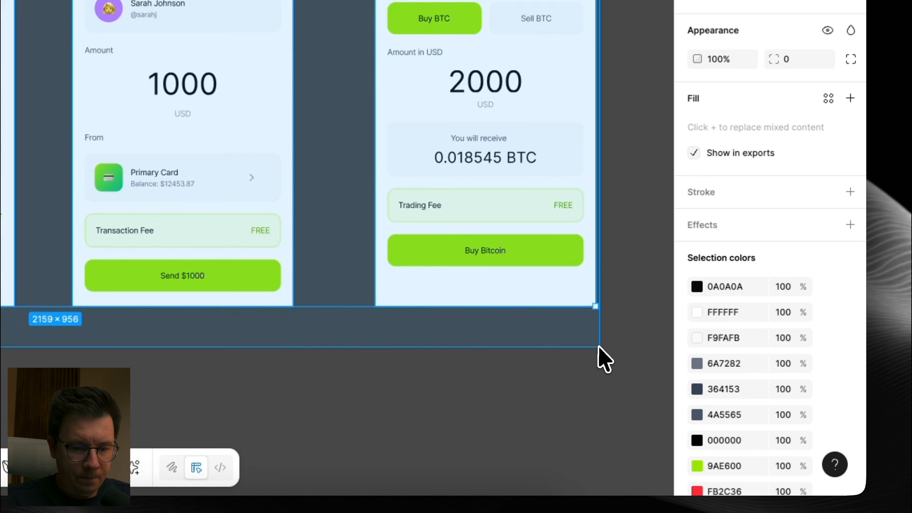
{"action": "scroll", "coordinate": [790, 344], "scroll_direction": "down", "scroll_amount": 5}
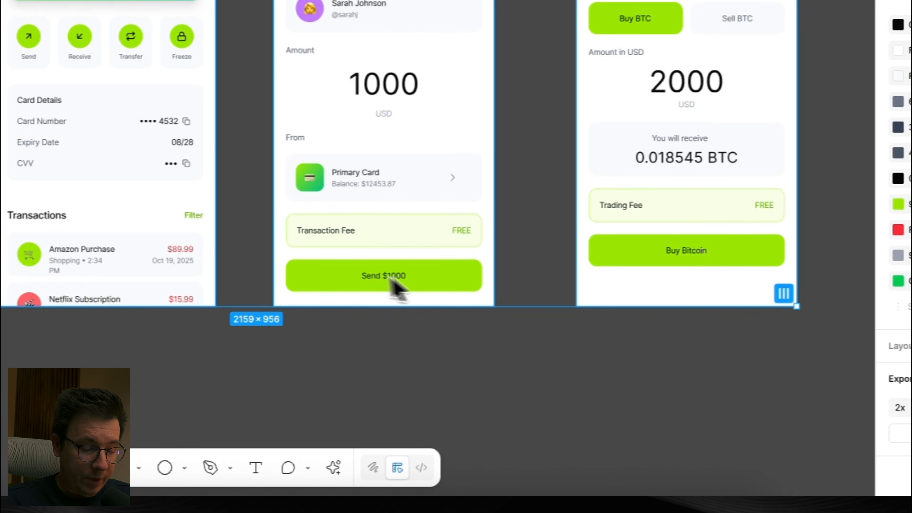
{"action": "left_click", "coordinate": [386, 378]}
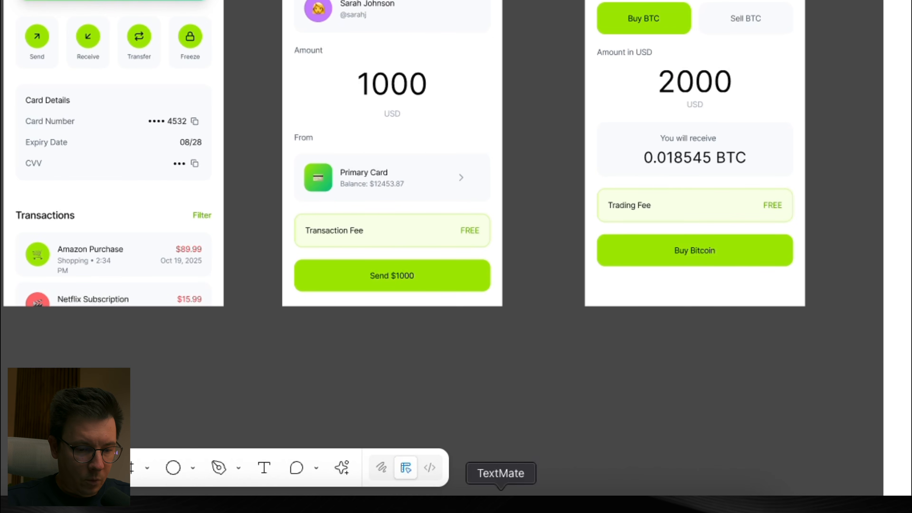
{"action": "left_click", "coordinate": [560, 503]}
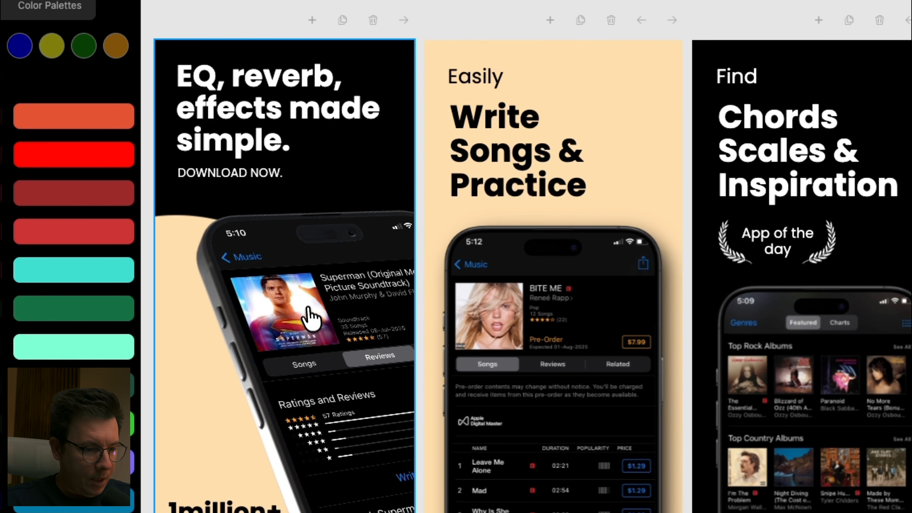
Step: Upload Design EZ-Banko 1.jpg and use it as the screen image of the phone on the first screenshot
{"action": "left_click", "coordinate": [351, 343]}
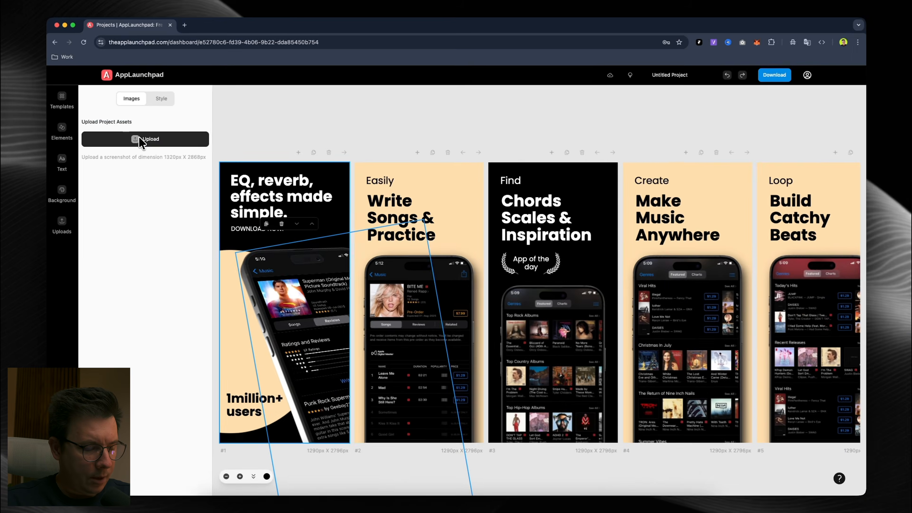
{"action": "left_click", "coordinate": [146, 141]}
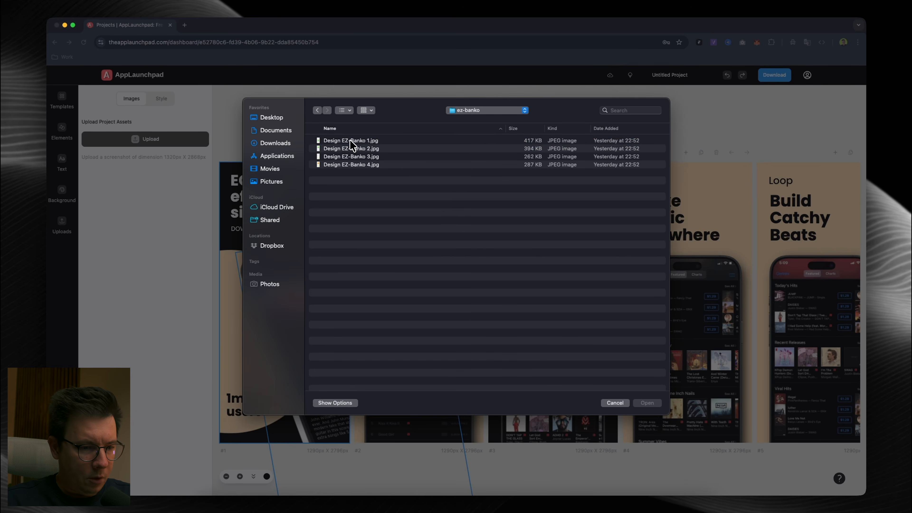
{"action": "left_click", "coordinate": [351, 141]}
{"action": "left_click", "coordinate": [644, 402]}
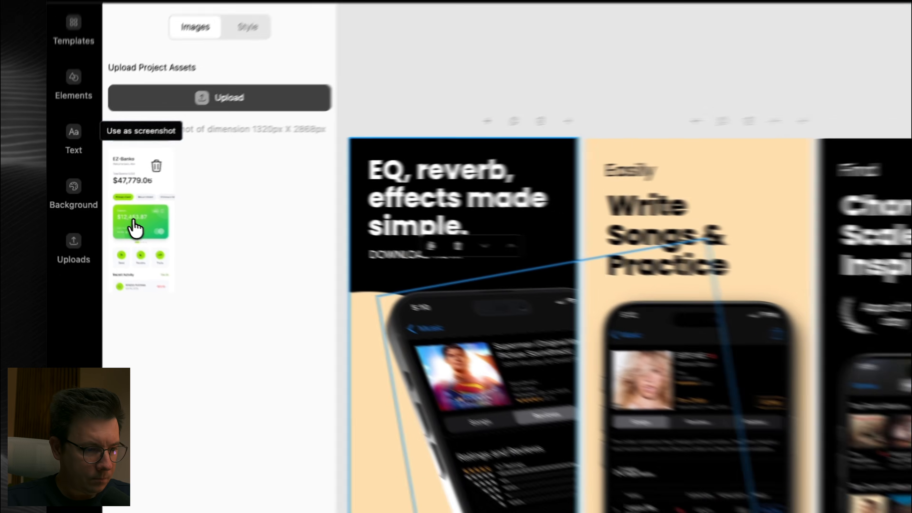
{"action": "left_click", "coordinate": [97, 213]}
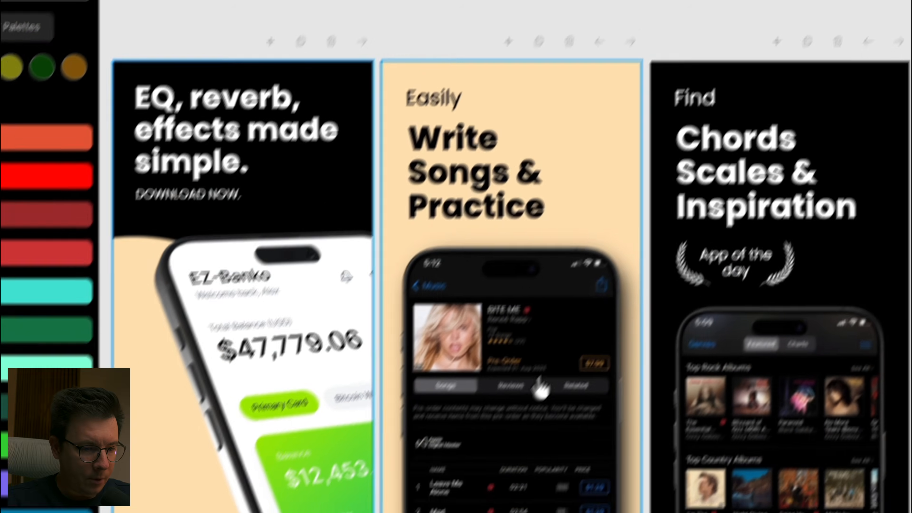
Step: Upload Design EZ-Banko 2, 3 and 4.jpg and use the EZ-Banko home image in the second screenshot's phone
{"action": "left_click", "coordinate": [435, 323]}
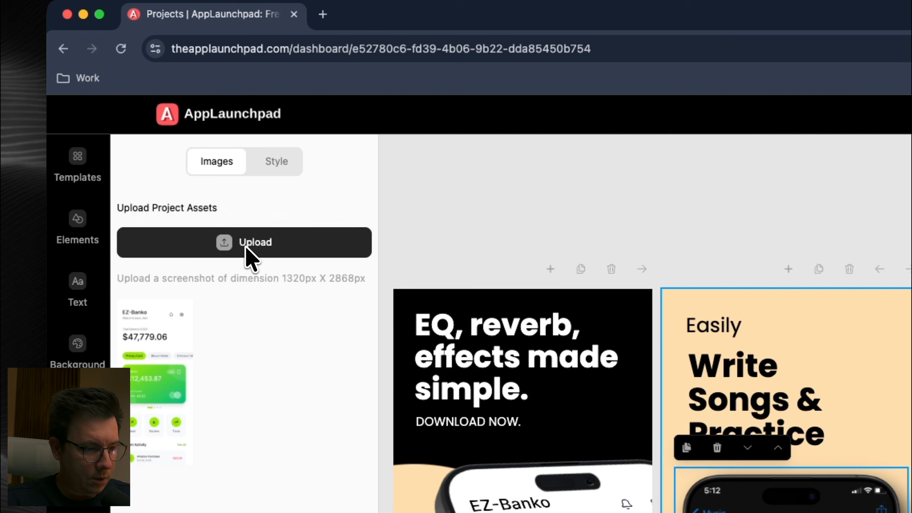
{"action": "left_click", "coordinate": [255, 254]}
{"action": "left_click", "coordinate": [285, 134]}
{"action": "left_click", "coordinate": [279, 163], "text": "shift"}
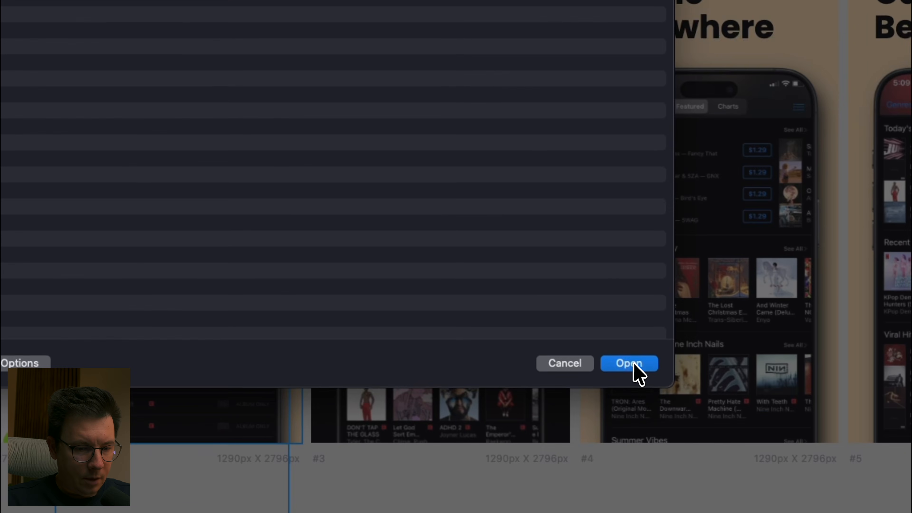
{"action": "left_click", "coordinate": [663, 406]}
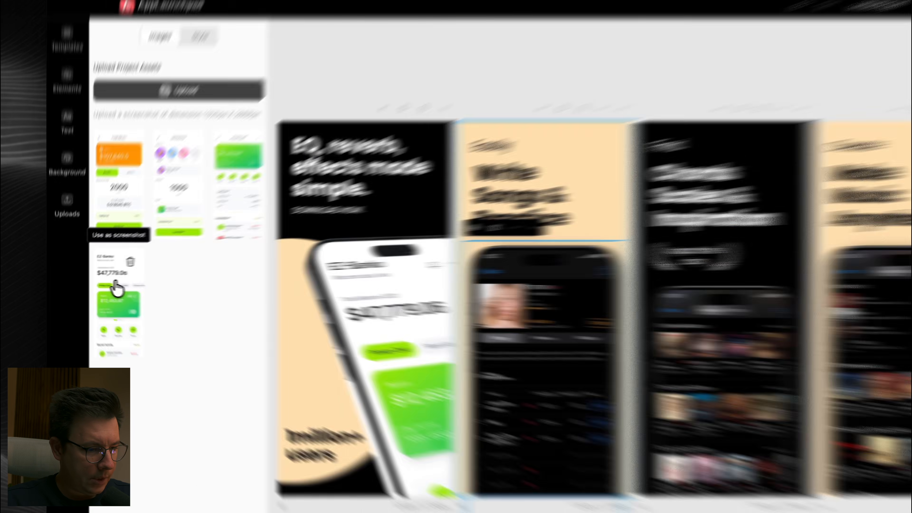
{"action": "left_click", "coordinate": [104, 296]}
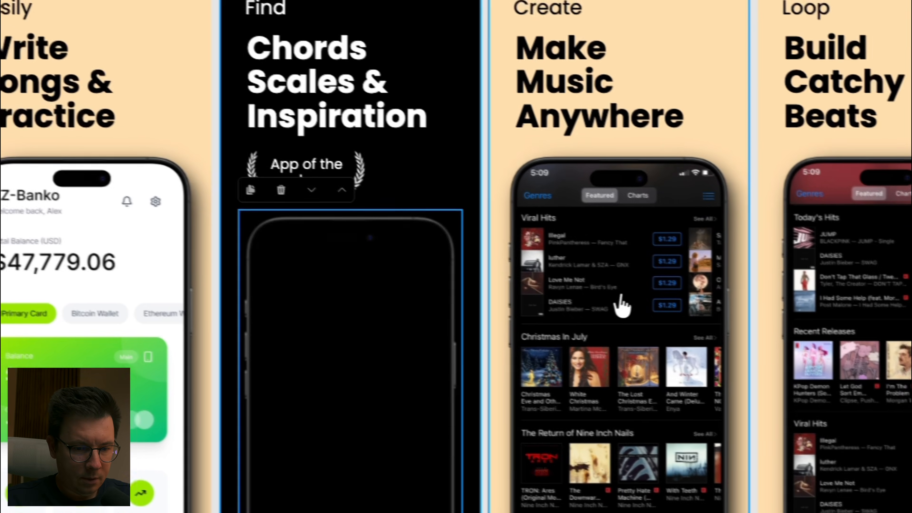
Step: Use the Send Money image in the fourth screenshot's phone and the Trade Bitcoin image in the fifth's
{"action": "left_click", "coordinate": [622, 298]}
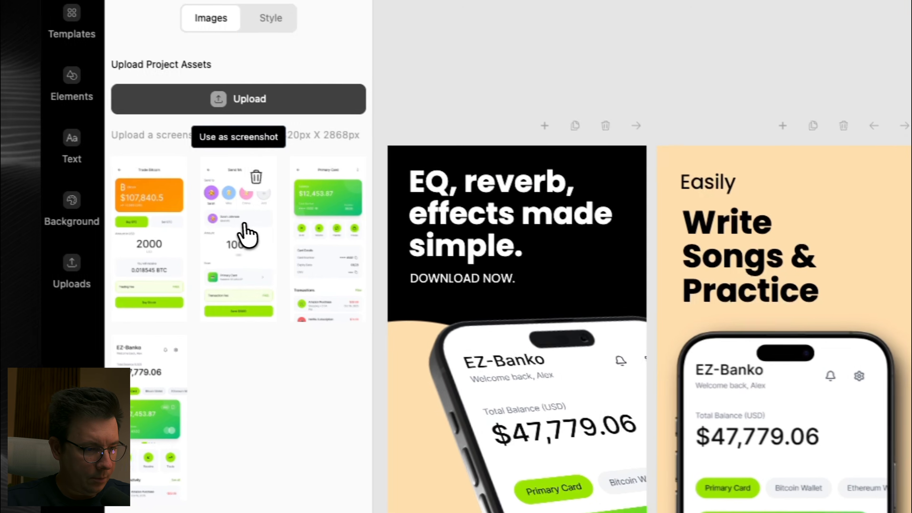
{"action": "left_click", "coordinate": [244, 237]}
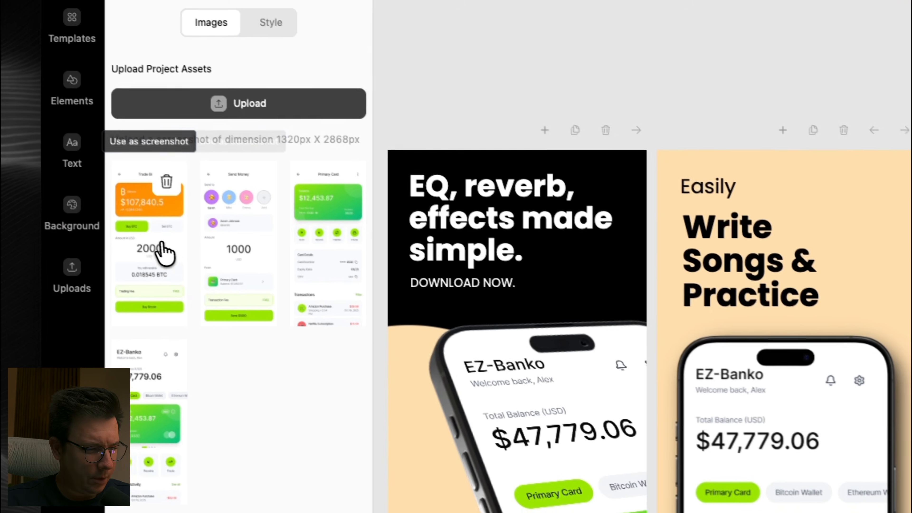
{"action": "left_click", "coordinate": [161, 244]}
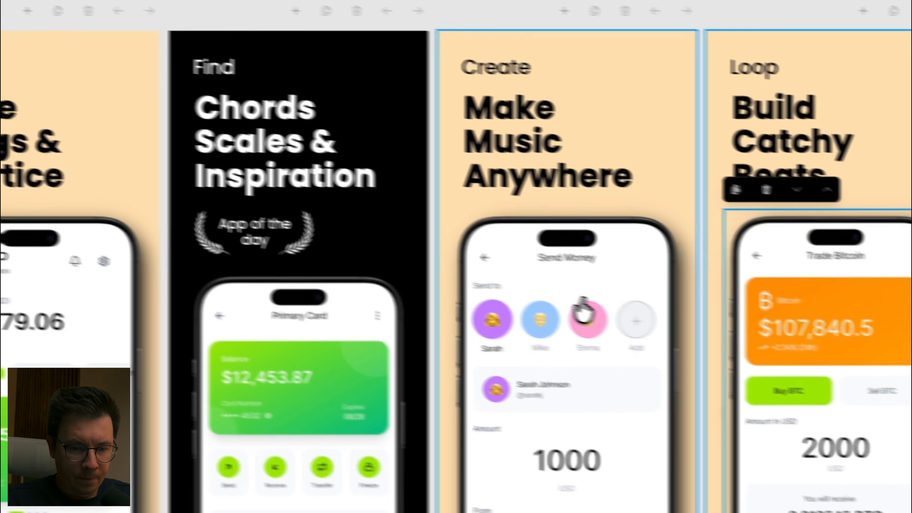
{"action": "scroll", "coordinate": [556, 293], "scroll_direction": "left", "scroll_amount": 2}
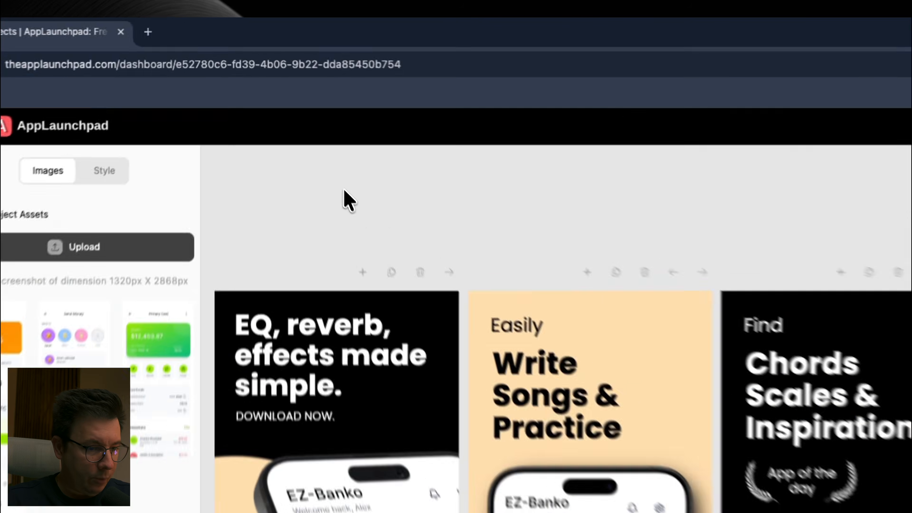
{"action": "left_click", "coordinate": [289, 109]}
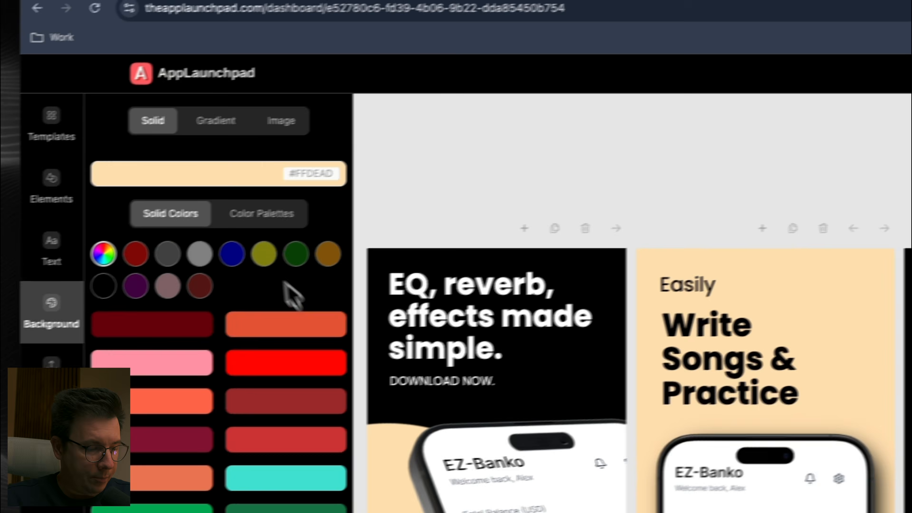
{"action": "left_click", "coordinate": [358, 362]}
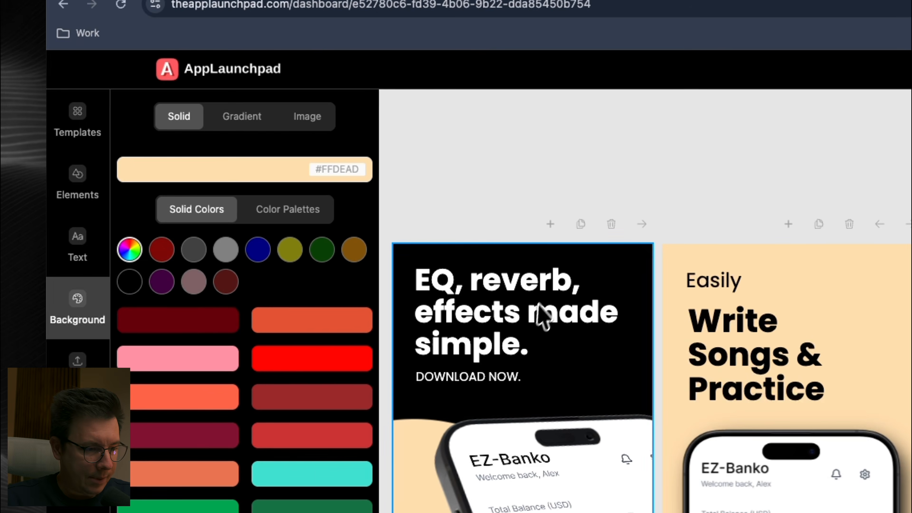
{"action": "left_click", "coordinate": [81, 121]}
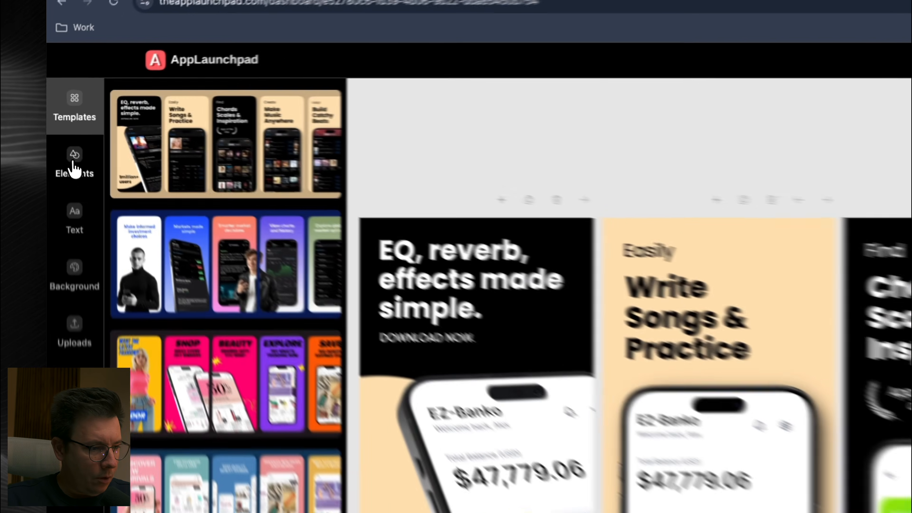
Step: Add an iPhone 17 Pro Max Orange device to the second screenshot and enlarge it
{"action": "left_click", "coordinate": [61, 131]}
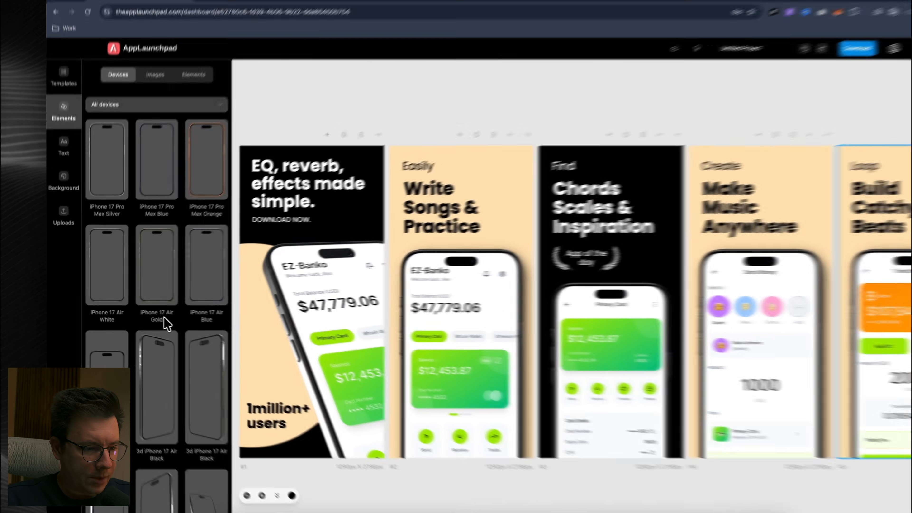
{"action": "scroll", "coordinate": [152, 317], "scroll_direction": "down", "scroll_amount": 15}
{"action": "scroll", "coordinate": [155, 321], "scroll_direction": "up", "scroll_amount": 5}
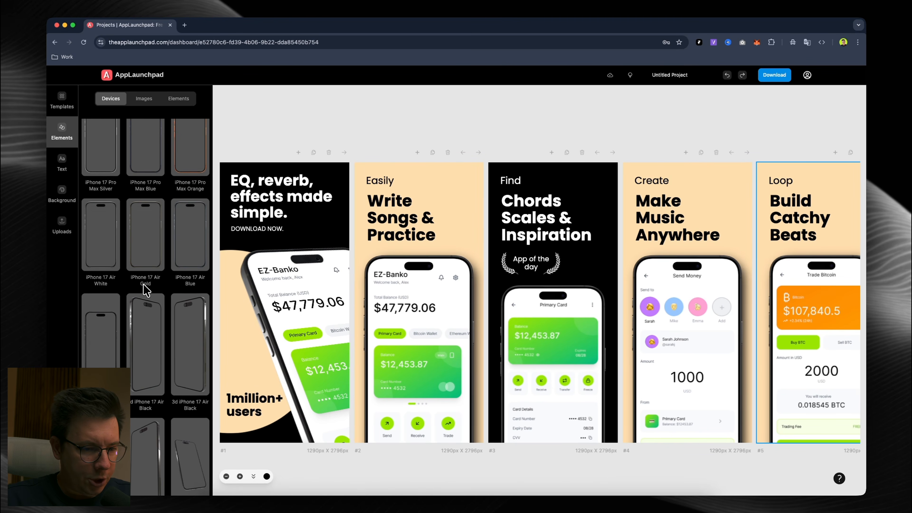
{"action": "scroll", "coordinate": [162, 315], "scroll_direction": "up", "scroll_amount": 3}
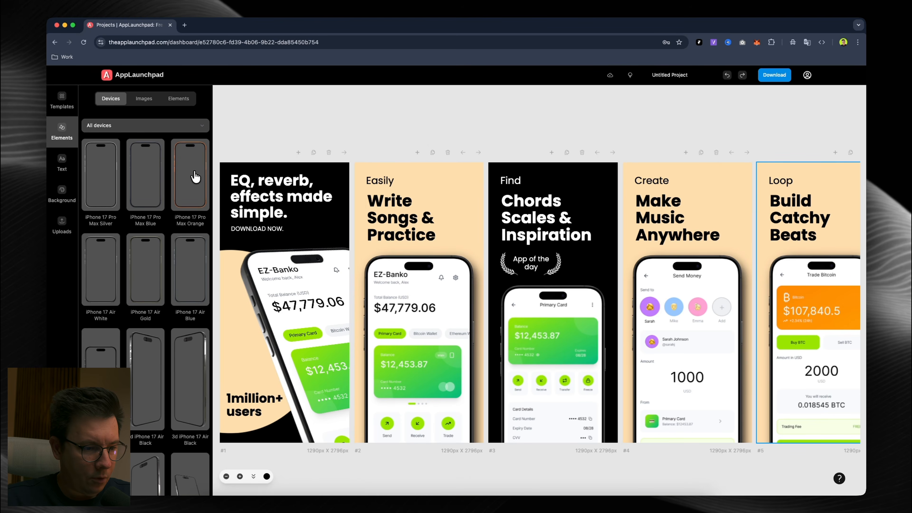
{"action": "left_click_drag", "start_coordinate": [424, 128], "coordinate": [434, 286]}
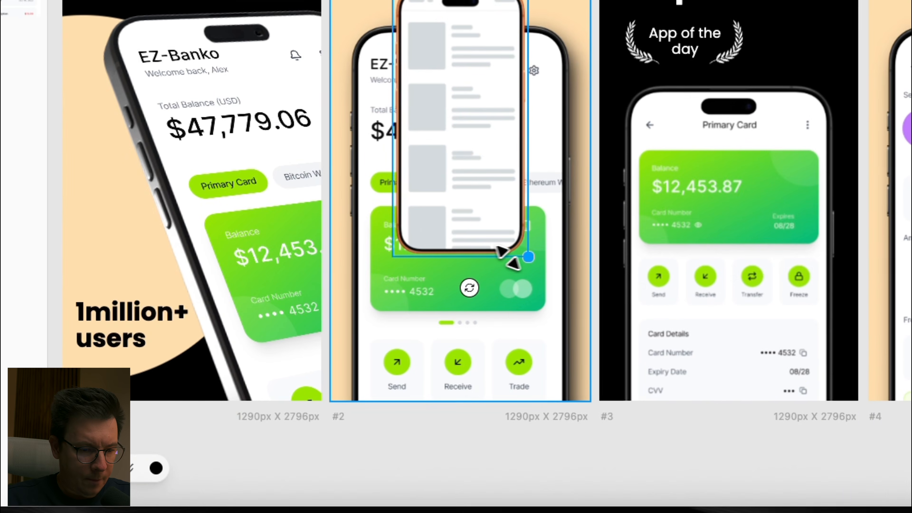
{"action": "left_click_drag", "start_coordinate": [527, 255], "coordinate": [574, 312]}
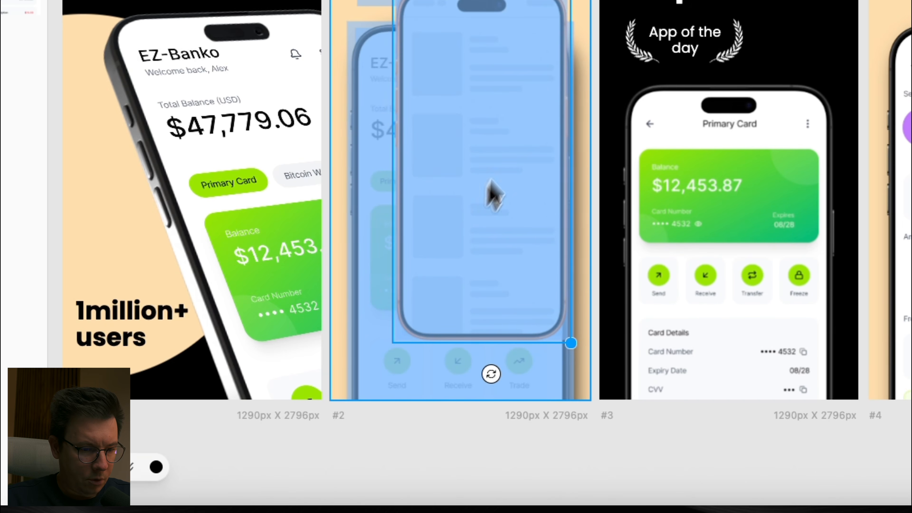
Step: Move the larger orange phone down over the black phone and delete the smaller duplicate orange phone
{"action": "left_click", "coordinate": [520, 133]}
{"action": "left_click_drag", "start_coordinate": [398, 355], "coordinate": [344, 433]}
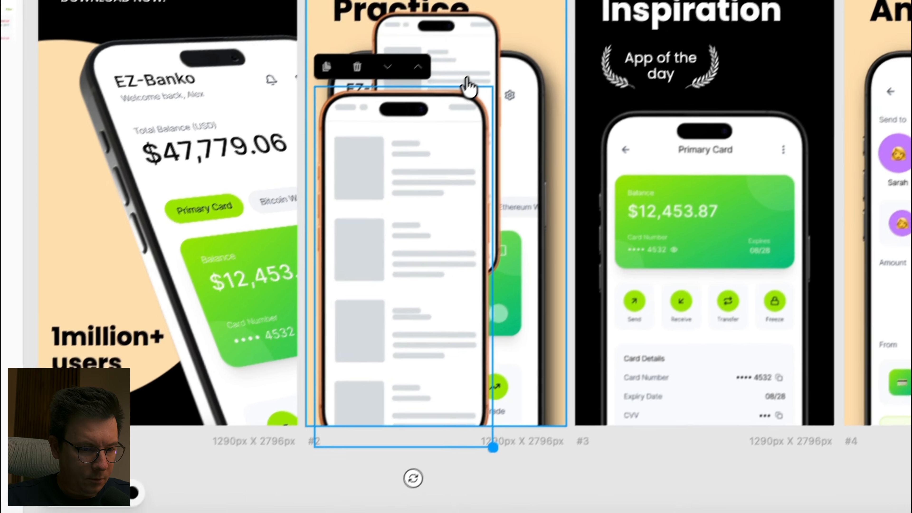
{"action": "left_click", "coordinate": [491, 51]}
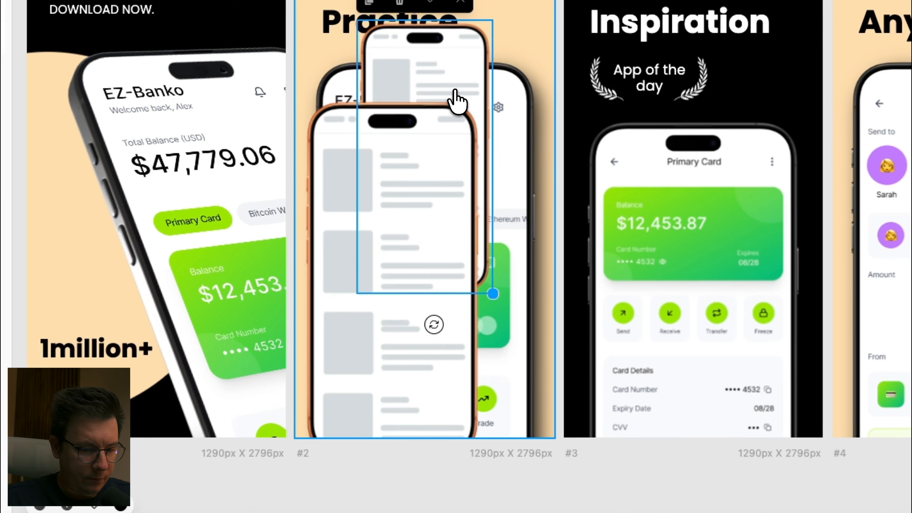
{"action": "key", "text": "Delete"}
Step: Enlarge the orange phone to nearly the width of the second screenshot and tilt it slightly clockwise
{"action": "left_click", "coordinate": [419, 149]}
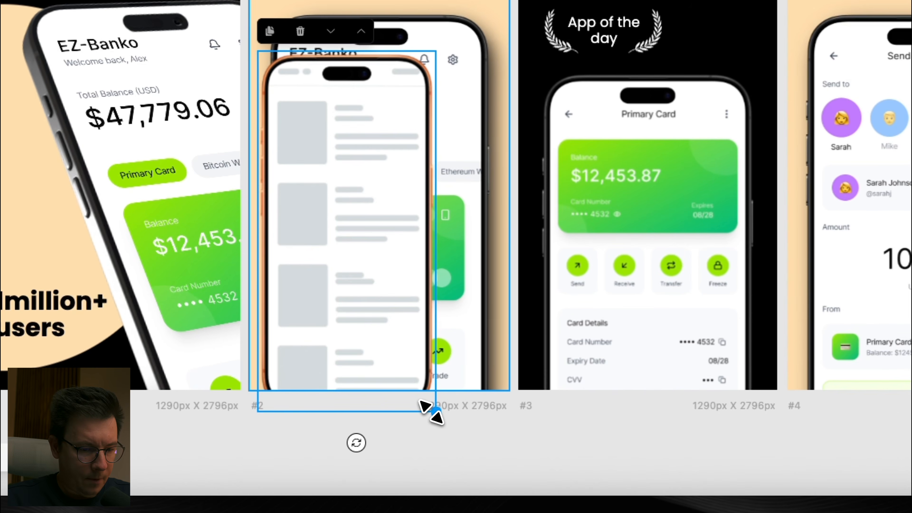
{"action": "left_click_drag", "start_coordinate": [481, 459], "coordinate": [493, 508]}
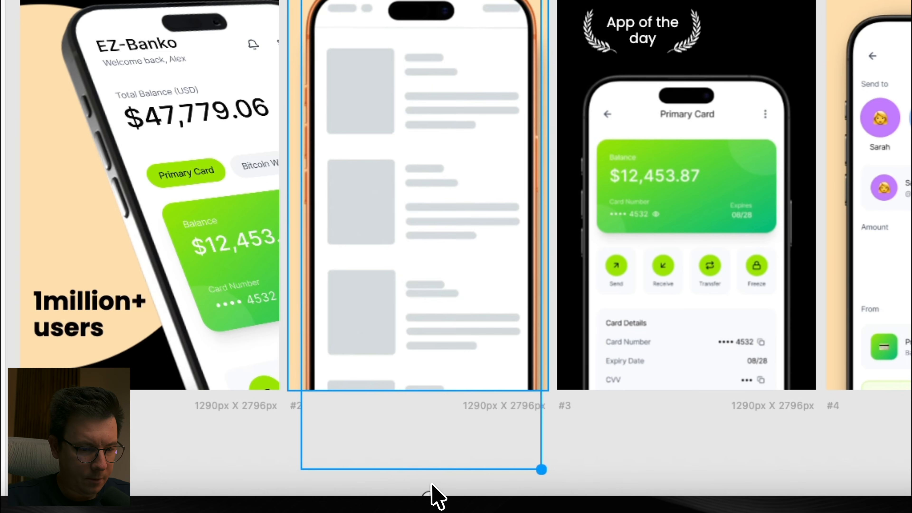
{"action": "left_click_drag", "start_coordinate": [452, 234], "coordinate": [451, 191]}
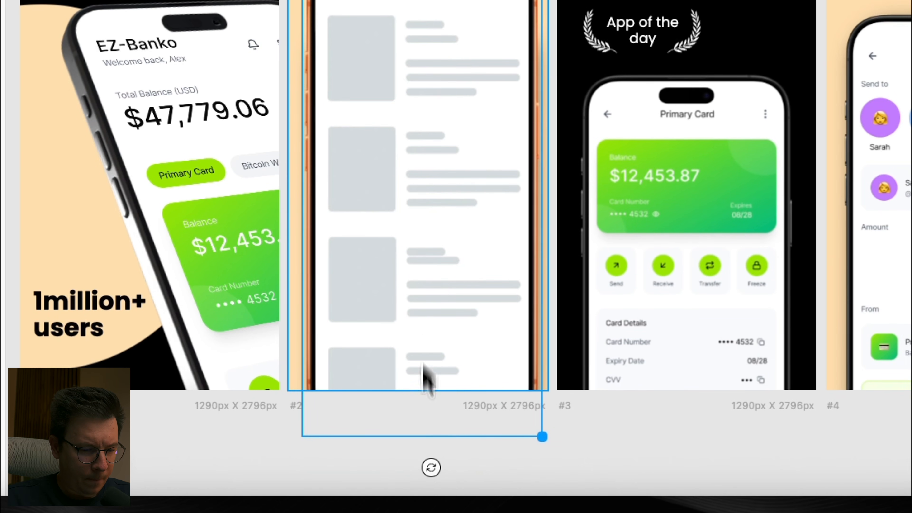
{"action": "mouse_move", "coordinate": [438, 467]}
{"action": "left_mouse_down"}
{"action": "mouse_move", "coordinate": [417, 474]}
{"action": "mouse_move", "coordinate": [431, 479]}
{"action": "left_mouse_up"}
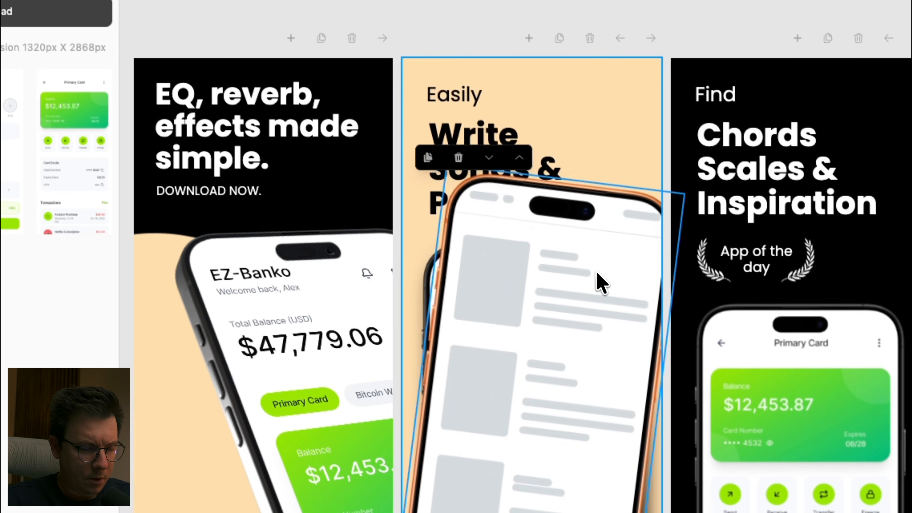
Step: Fill the orange phone with the Primary Card image, lower it below the heading and remove the black phone behind it
{"action": "left_click_drag", "start_coordinate": [507, 93], "coordinate": [498, 141]}
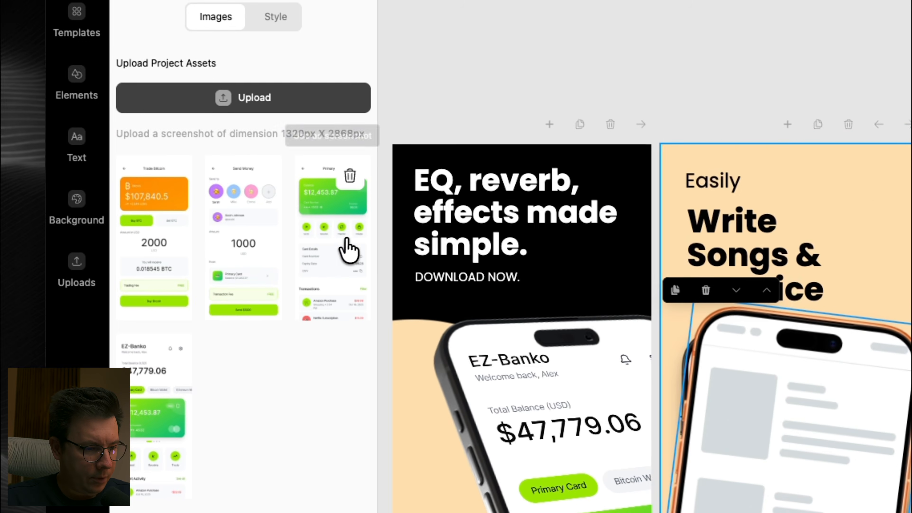
{"action": "left_click", "coordinate": [100, 163]}
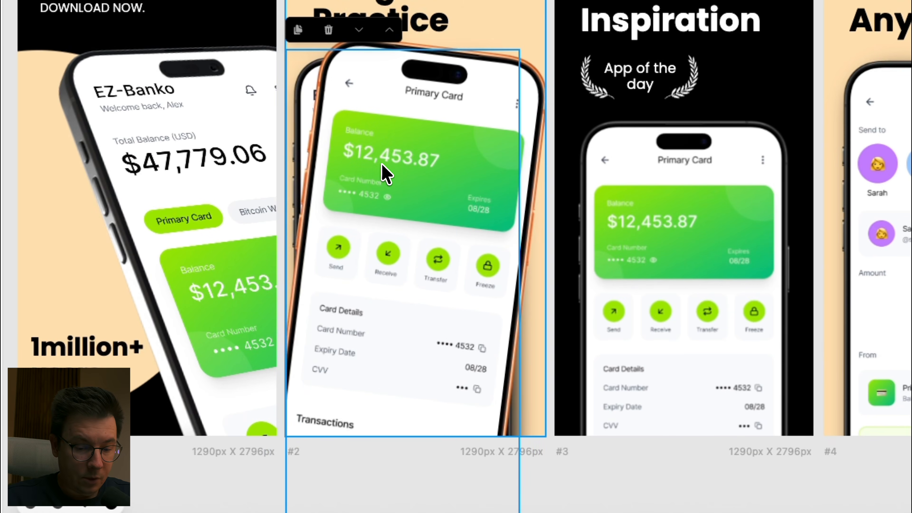
{"action": "left_click_drag", "start_coordinate": [410, 140], "coordinate": [391, 202]}
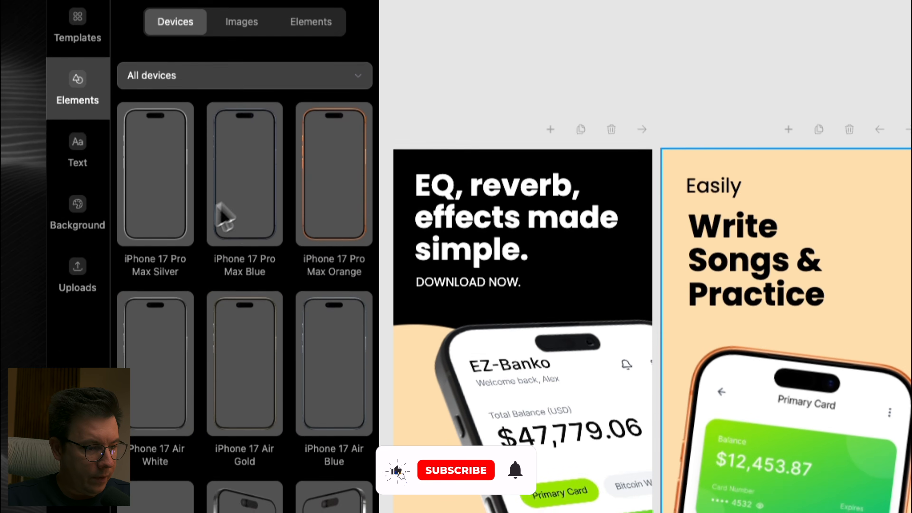
Step: Add the strawberry sticker from the Stickers images to the second screenshot and place it beside the heading
{"action": "scroll", "coordinate": [302, 370], "scroll_direction": "down", "scroll_amount": 10}
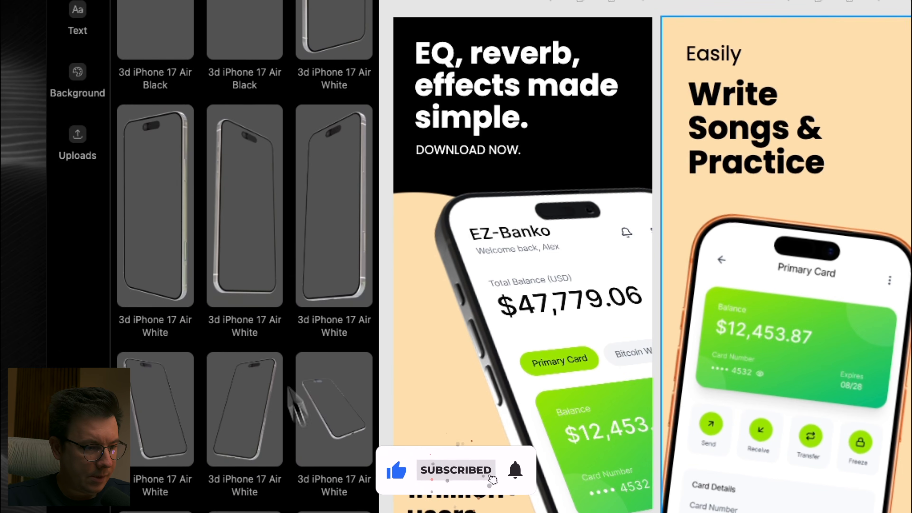
{"action": "scroll", "coordinate": [230, 431], "scroll_direction": "up", "scroll_amount": 10}
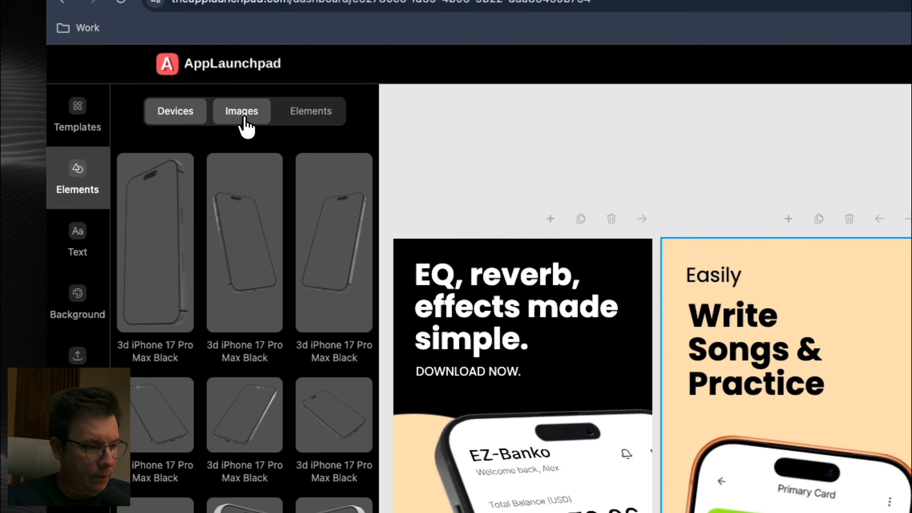
{"action": "left_click", "coordinate": [244, 124]}
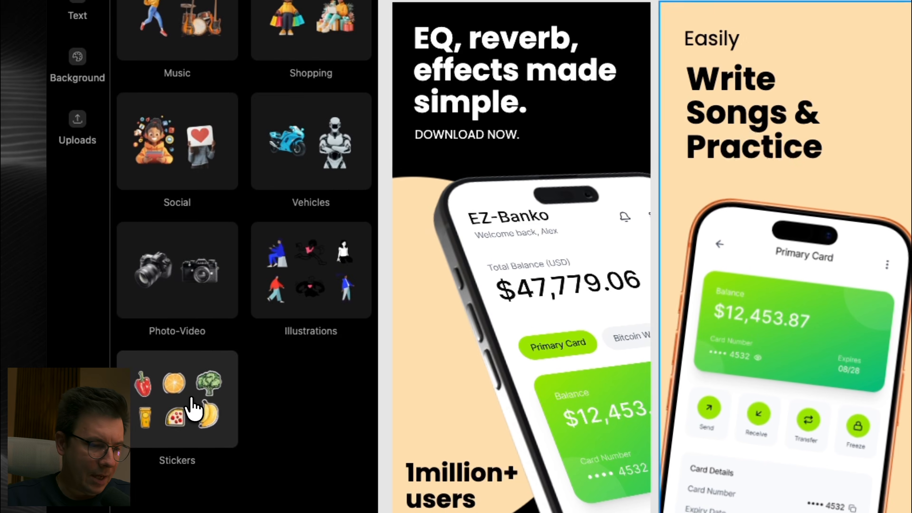
{"action": "left_click", "coordinate": [121, 364]}
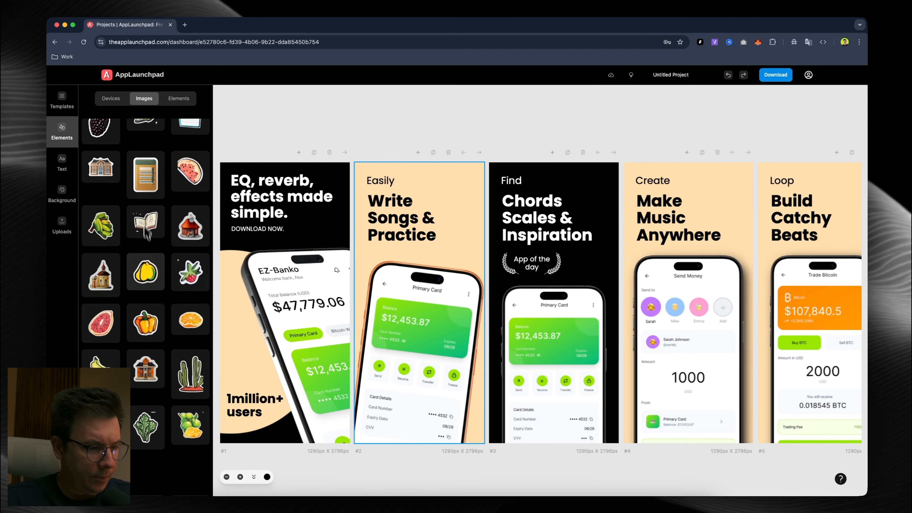
{"action": "scroll", "coordinate": [151, 220], "scroll_direction": "up", "scroll_amount": 1}
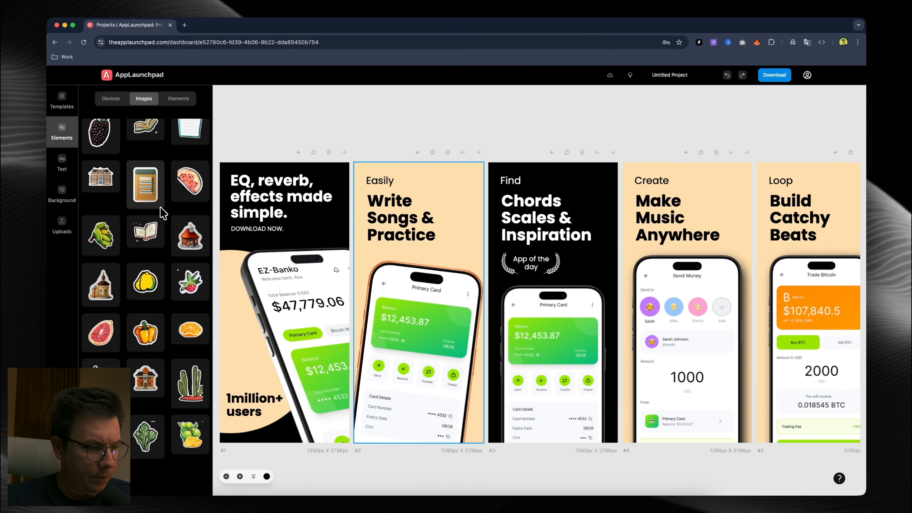
{"action": "scroll", "coordinate": [163, 214], "scroll_direction": "up", "scroll_amount": 3}
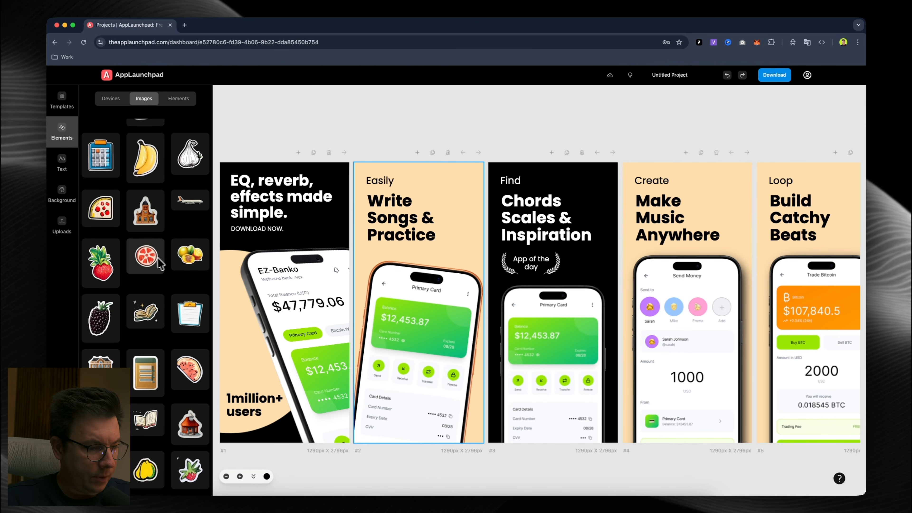
{"action": "left_click", "coordinate": [108, 267]}
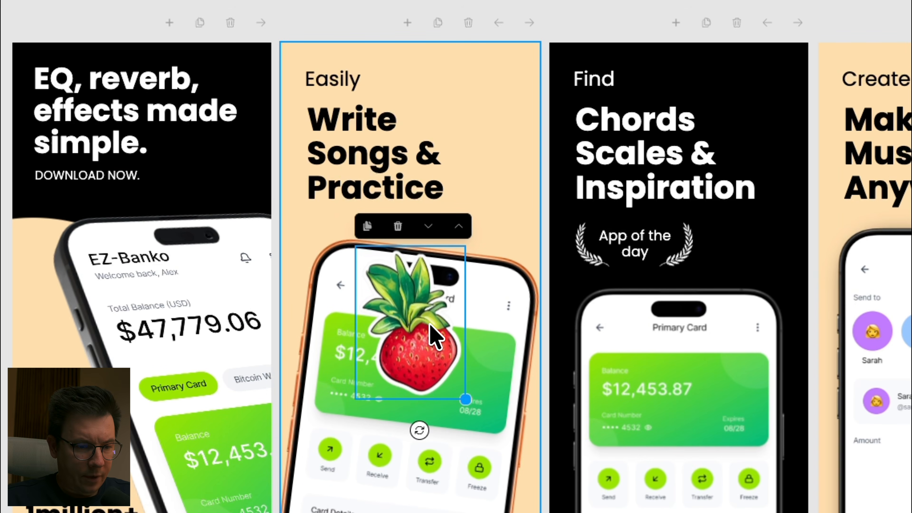
{"action": "left_click_drag", "start_coordinate": [431, 325], "coordinate": [510, 118]}
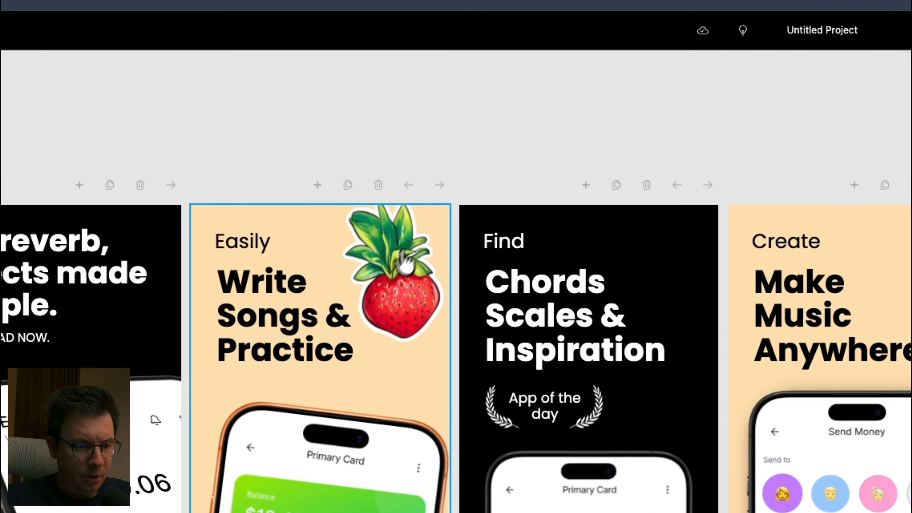
Step: Tilt the strawberry sticker about 12° clockwise
{"action": "left_click", "coordinate": [405, 262]}
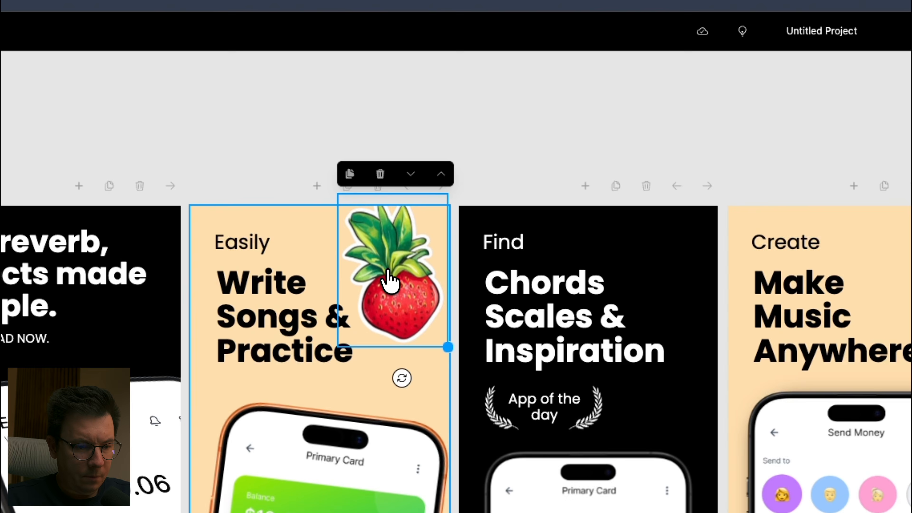
{"action": "mouse_move", "coordinate": [537, 374]}
{"action": "left_mouse_down"}
{"action": "mouse_move", "coordinate": [517, 378]}
{"action": "mouse_move", "coordinate": [530, 386]}
{"action": "left_mouse_up"}
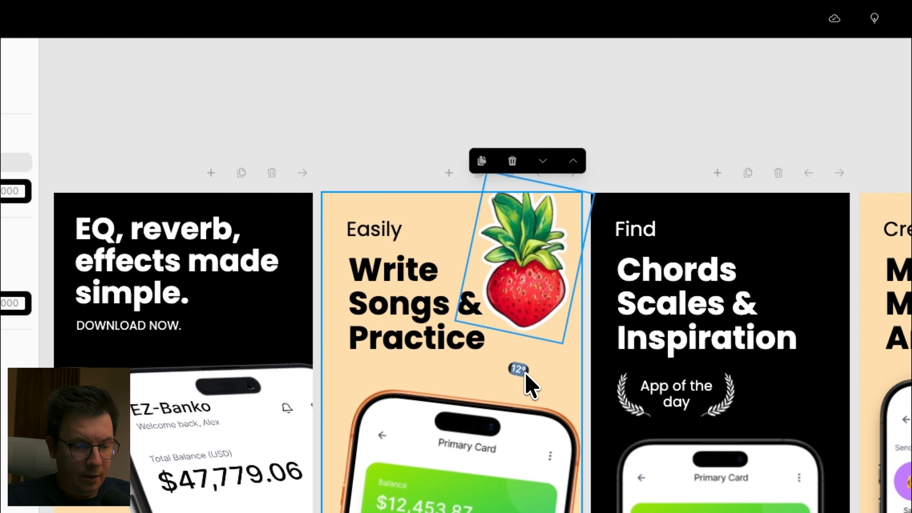
{"action": "left_click", "coordinate": [659, 108]}
{"action": "left_click", "coordinate": [519, 232]}
{"action": "left_click", "coordinate": [422, 81]}
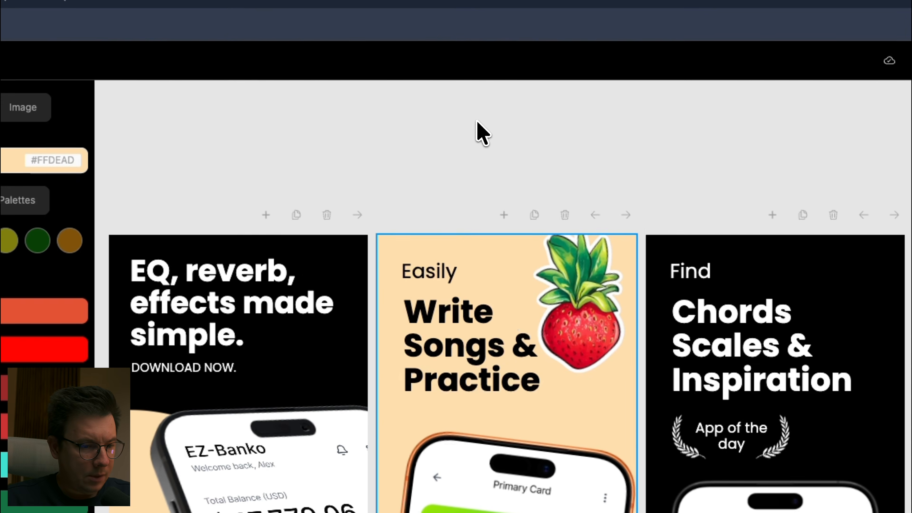
Step: Shrink the strawberry sticker slightly and delete it from the second screenshot
{"action": "left_click", "coordinate": [580, 303]}
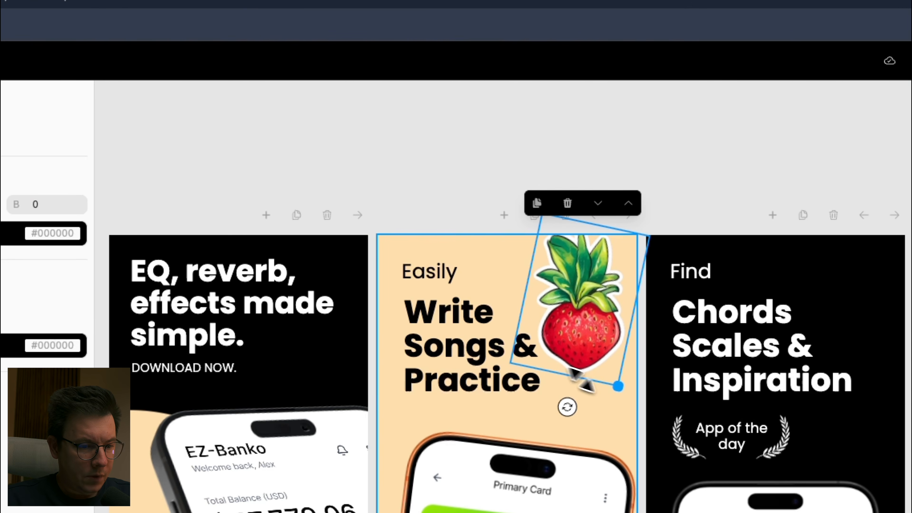
{"action": "left_click_drag", "start_coordinate": [617, 389], "coordinate": [606, 368]}
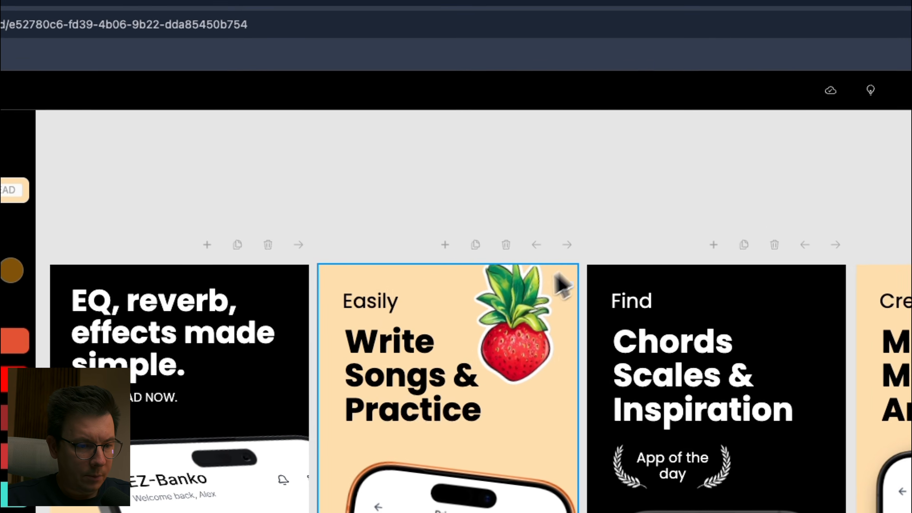
{"action": "key", "text": "Delete"}
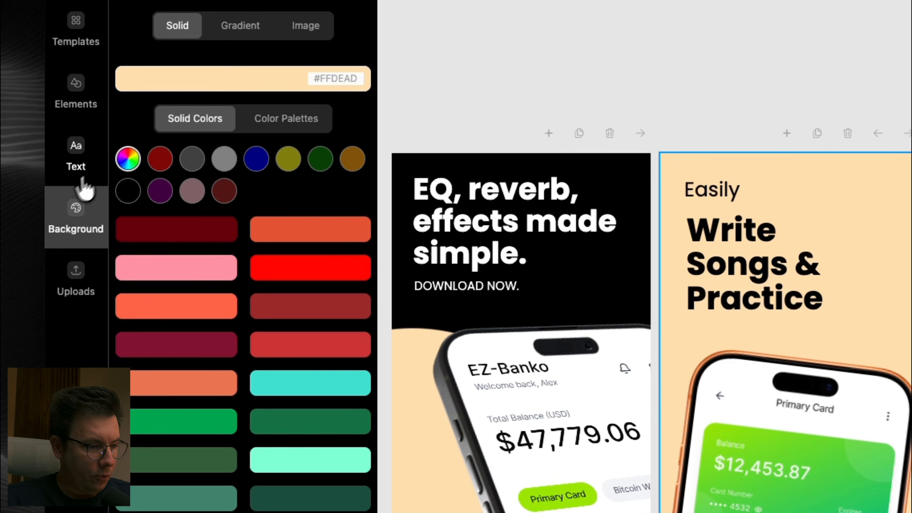
Step: Look through the store badges available in the Badges image collection
{"action": "left_click", "coordinate": [88, 151]}
{"action": "left_click", "coordinate": [88, 100]}
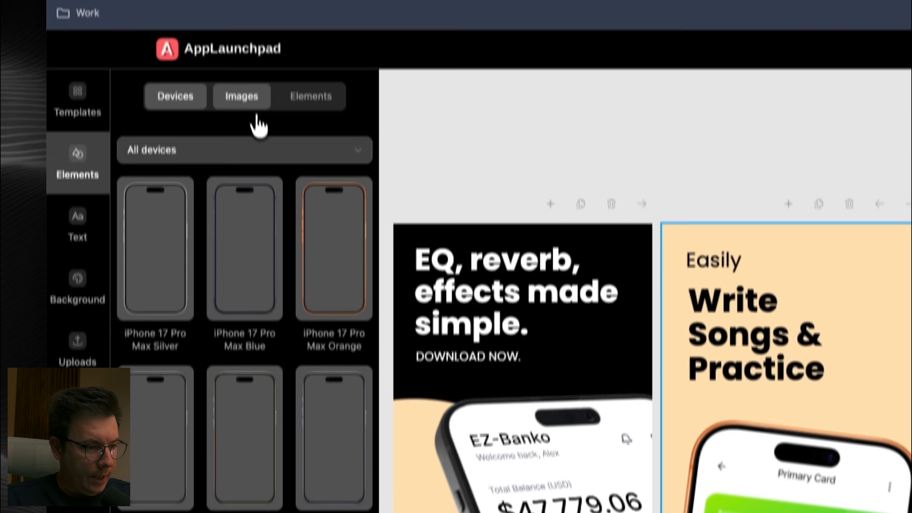
{"action": "left_click", "coordinate": [252, 97]}
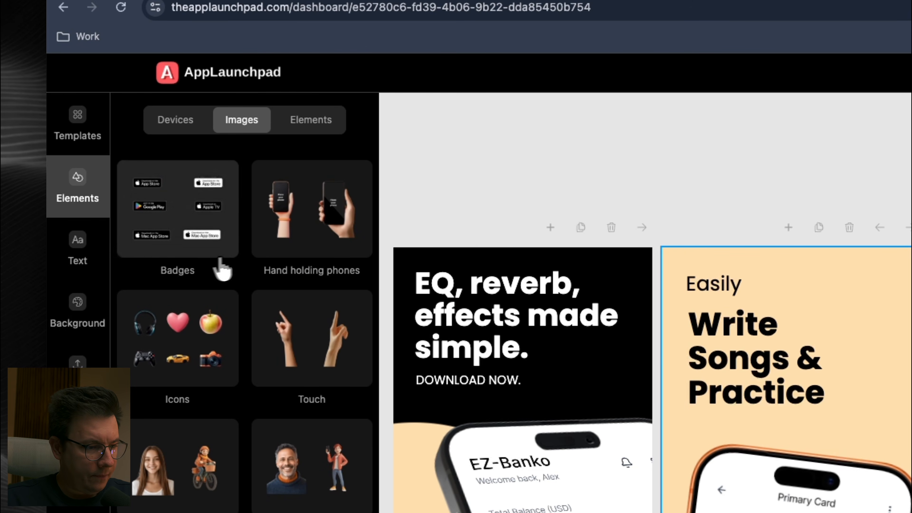
{"action": "left_click", "coordinate": [175, 235]}
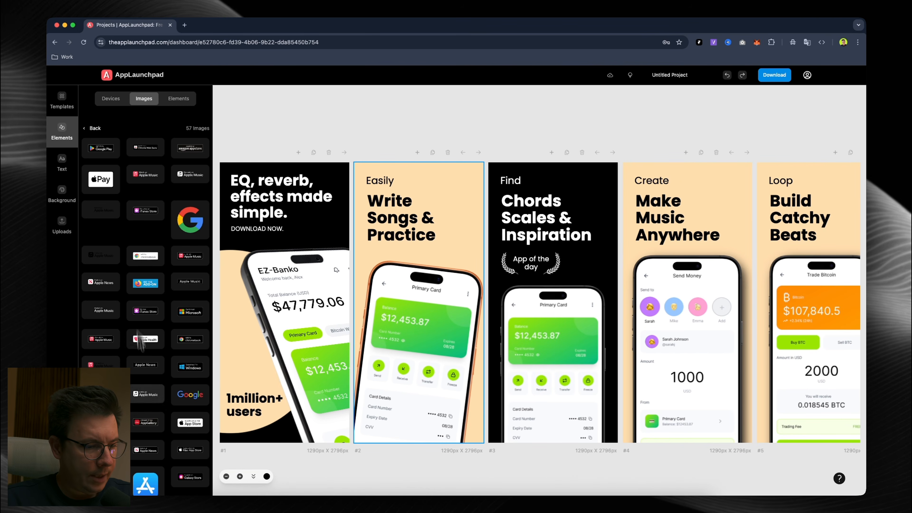
{"action": "scroll", "coordinate": [140, 340], "scroll_direction": "down", "scroll_amount": 10}
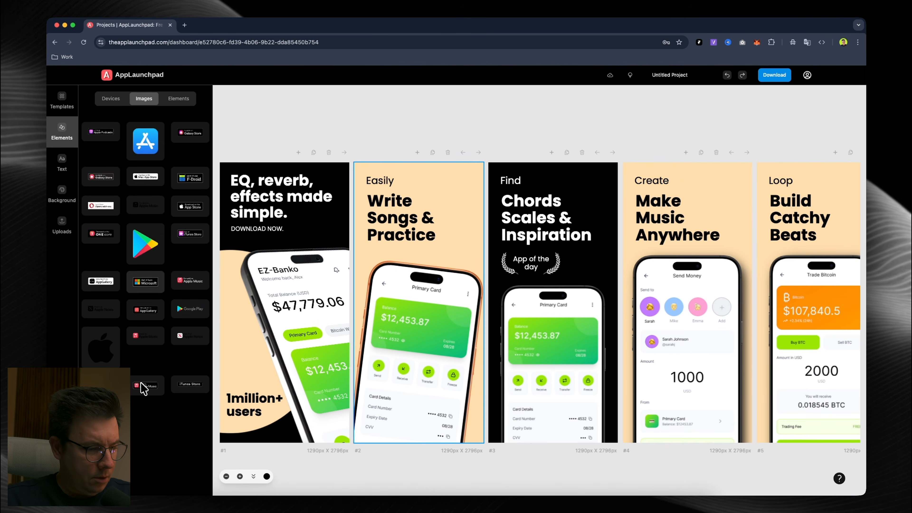
Step: Try the Apple Pay badge from the Badges images beside the second screenshot's heading and remove it again
{"action": "scroll", "coordinate": [160, 217], "scroll_direction": "up", "scroll_amount": 10}
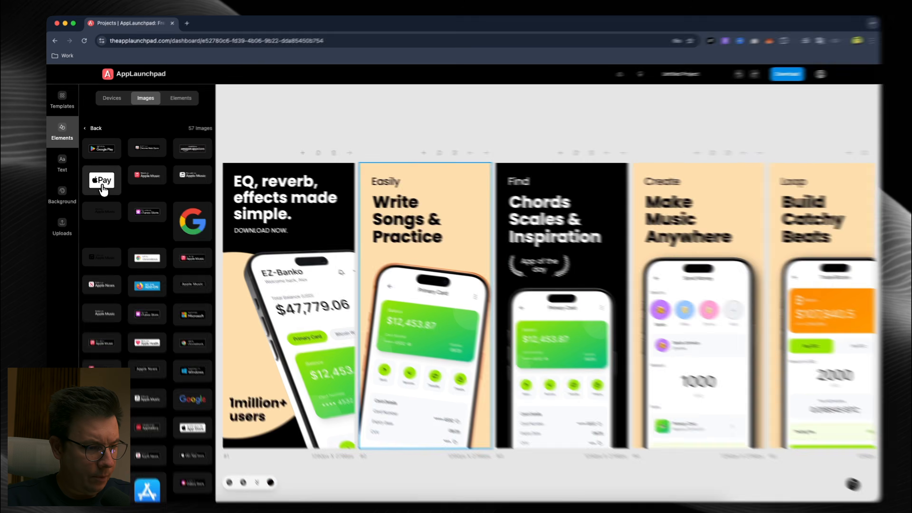
{"action": "left_click_drag", "start_coordinate": [102, 180], "coordinate": [464, 137]}
{"action": "left_click_drag", "start_coordinate": [482, 176], "coordinate": [478, 177]}
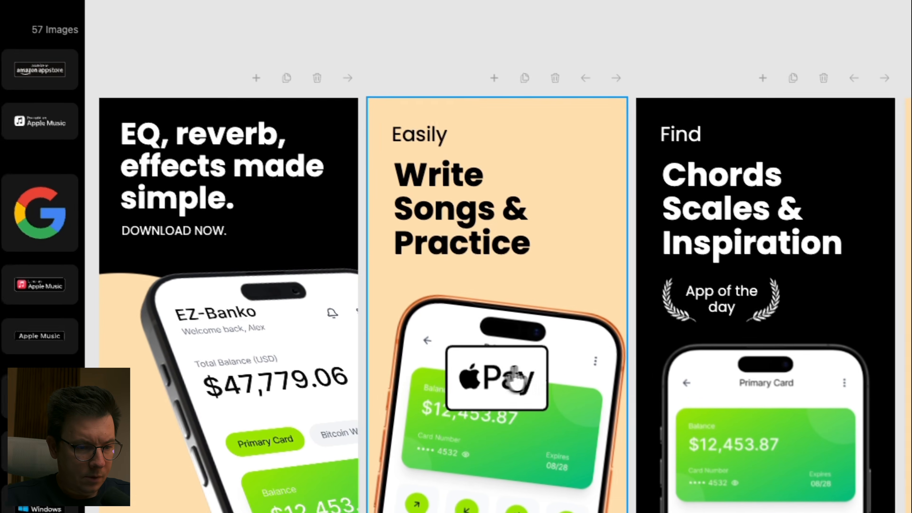
{"action": "left_click_drag", "start_coordinate": [305, 444], "coordinate": [371, 210]}
{"action": "left_click_drag", "start_coordinate": [550, 140], "coordinate": [544, 168]}
{"action": "left_click", "coordinate": [479, 361]}
{"action": "left_click_drag", "start_coordinate": [487, 377], "coordinate": [544, 149]}
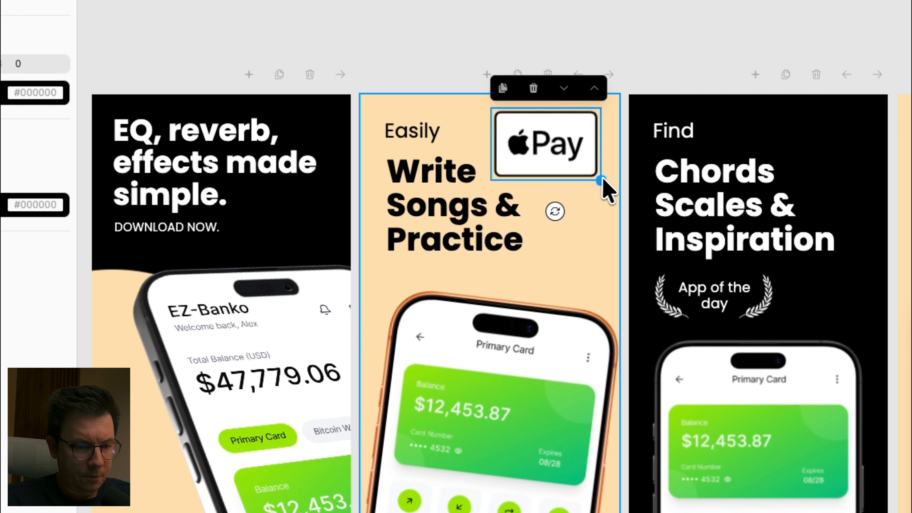
{"action": "left_click_drag", "start_coordinate": [531, 148], "coordinate": [549, 157]}
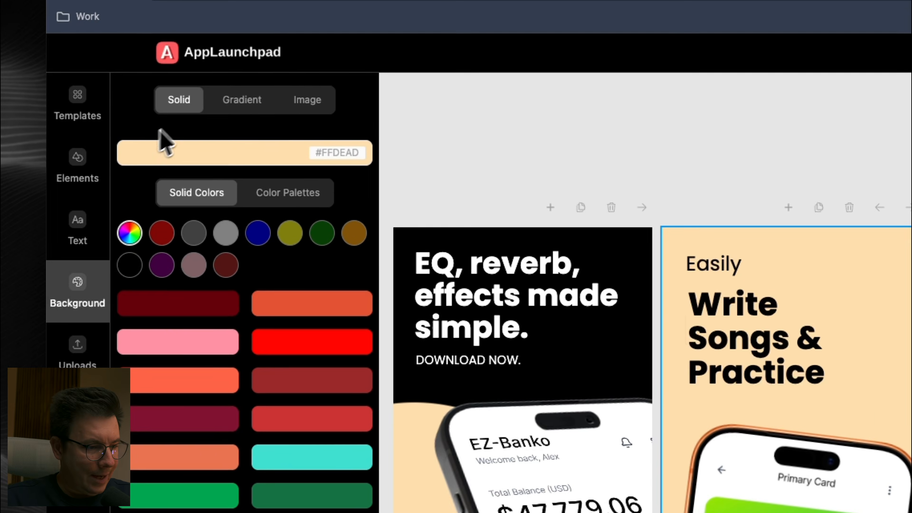
Step: Add a pointing-hand picture from the Touch images to the first screenshot, keeping the original order of the screenshots
{"action": "left_click", "coordinate": [79, 163]}
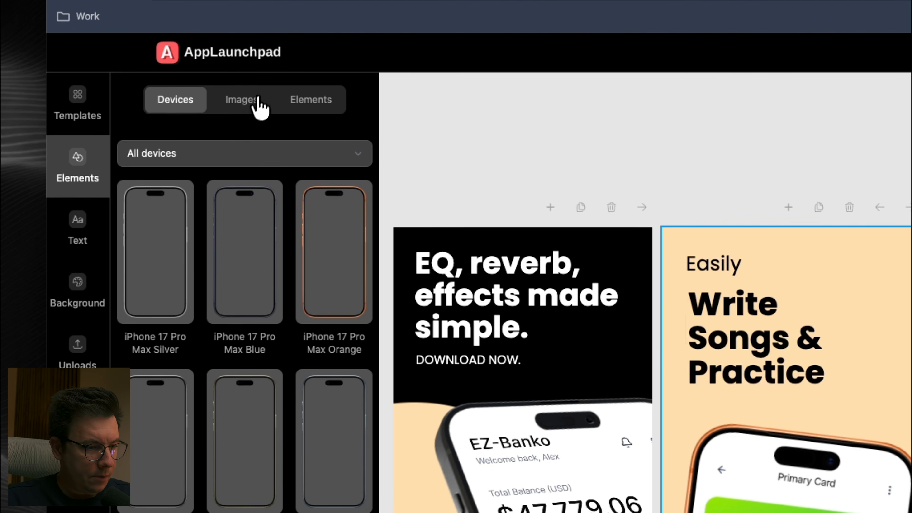
{"action": "left_click", "coordinate": [263, 101]}
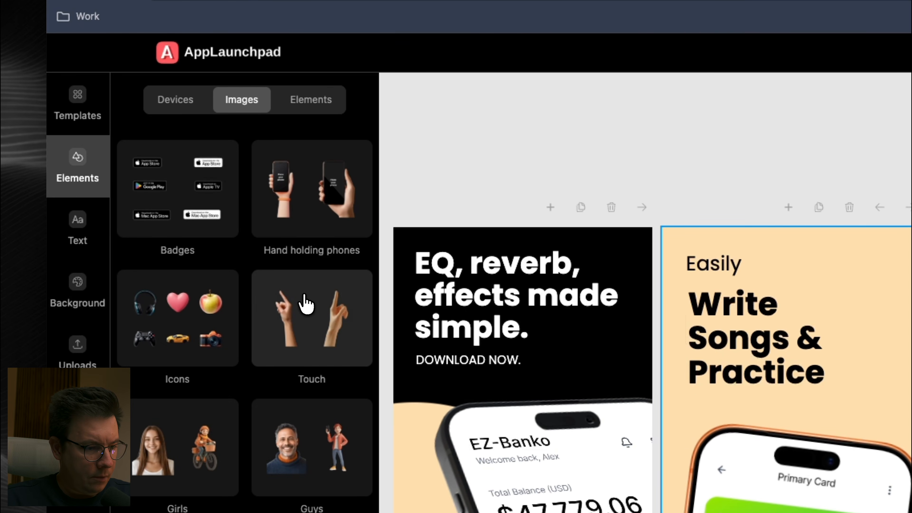
{"action": "left_click", "coordinate": [306, 304]}
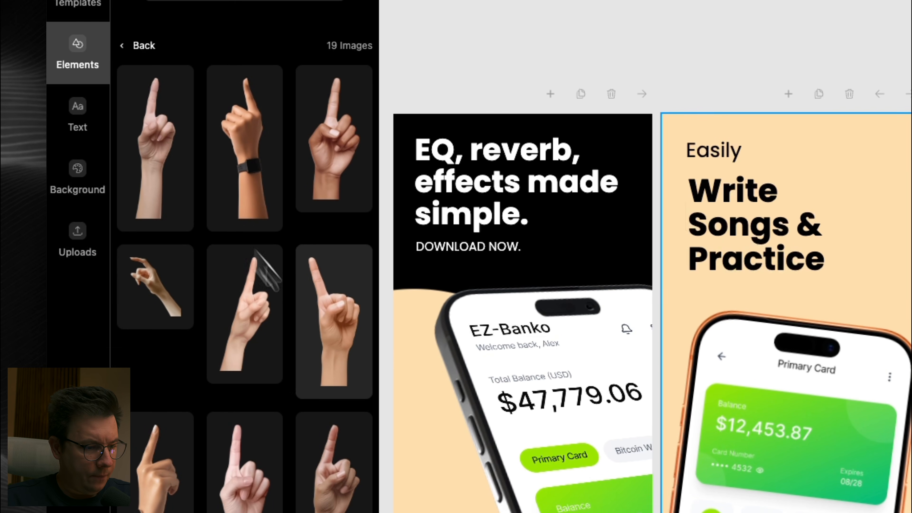
{"action": "left_click_drag", "start_coordinate": [328, 291], "coordinate": [873, 89]}
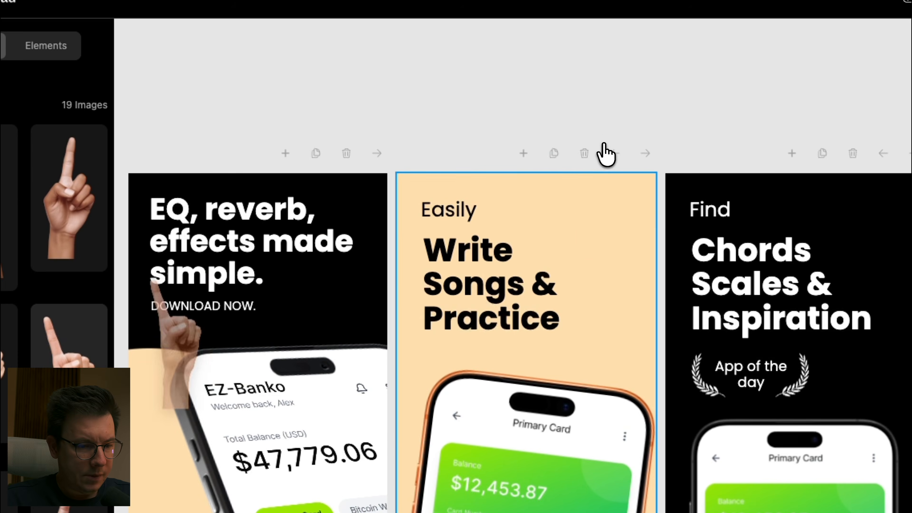
{"action": "left_click", "coordinate": [875, 90]}
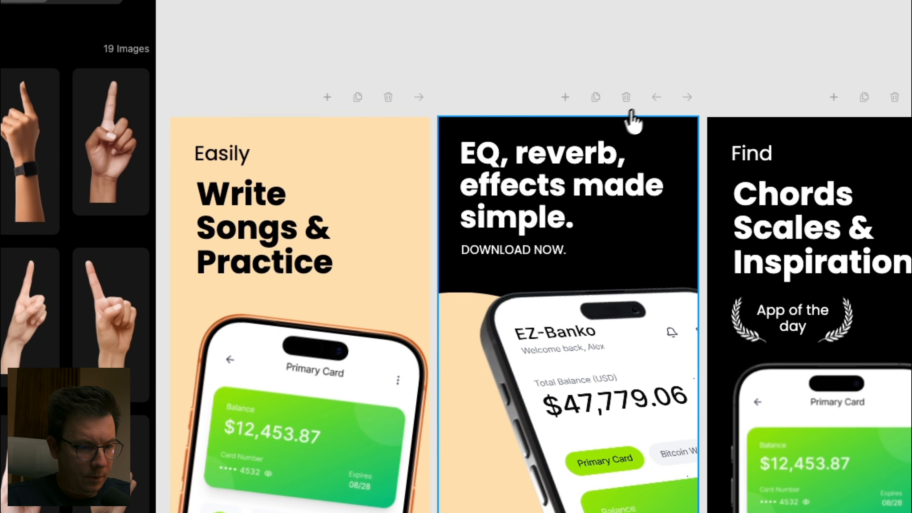
{"action": "left_click", "coordinate": [657, 98]}
Step: Rotate the pointing hand clockwise and place it over the first screenshot's phone, with the finger just below the total balance
{"action": "left_click", "coordinate": [309, 405]}
{"action": "left_click_drag", "start_coordinate": [312, 253], "coordinate": [667, 237]}
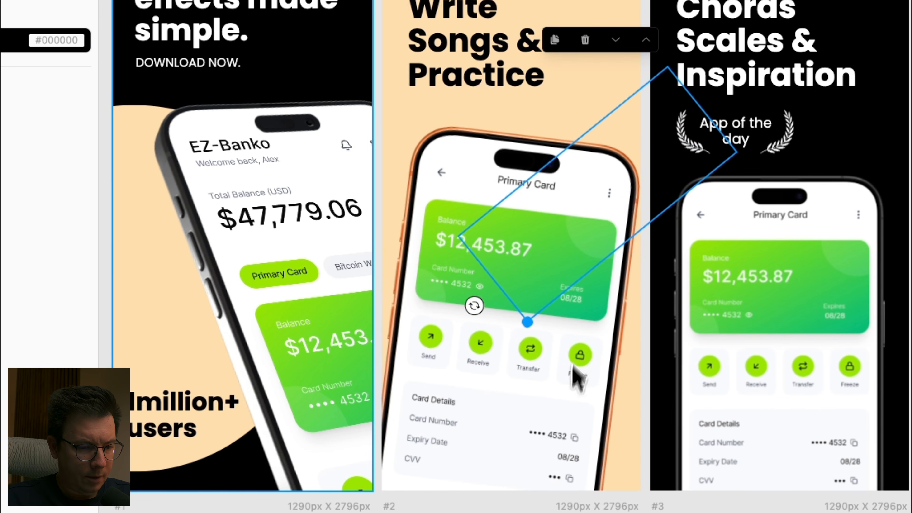
{"action": "left_click_drag", "start_coordinate": [637, 154], "coordinate": [534, 156]}
{"action": "left_click_drag", "start_coordinate": [459, 252], "coordinate": [233, 344]}
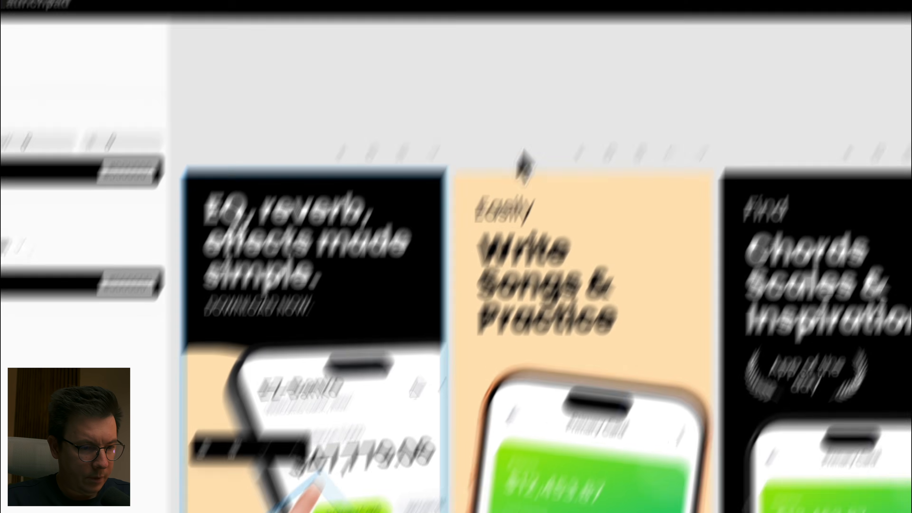
{"action": "left_click", "coordinate": [500, 198]}
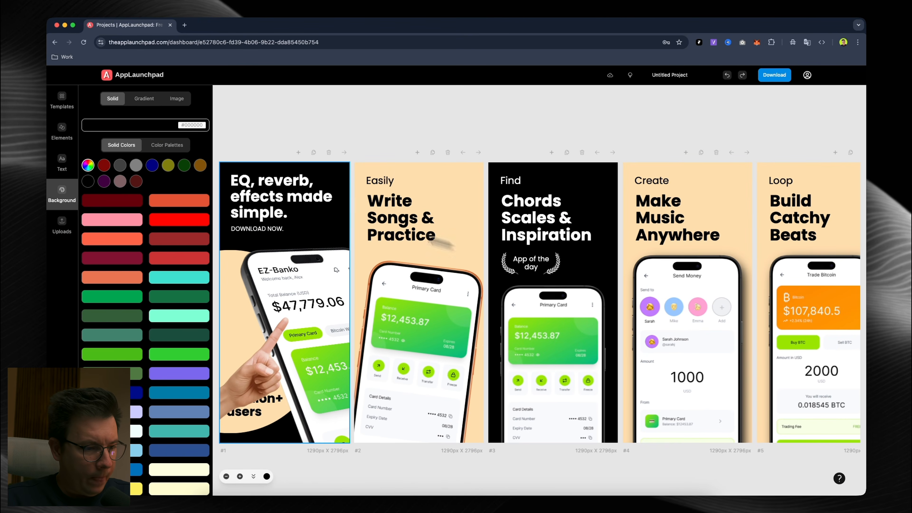
Step: Try the upward-curving hand-drawn arrow from the Basic shapes on the first screenshot and remove it again
{"action": "left_click", "coordinate": [137, 104]}
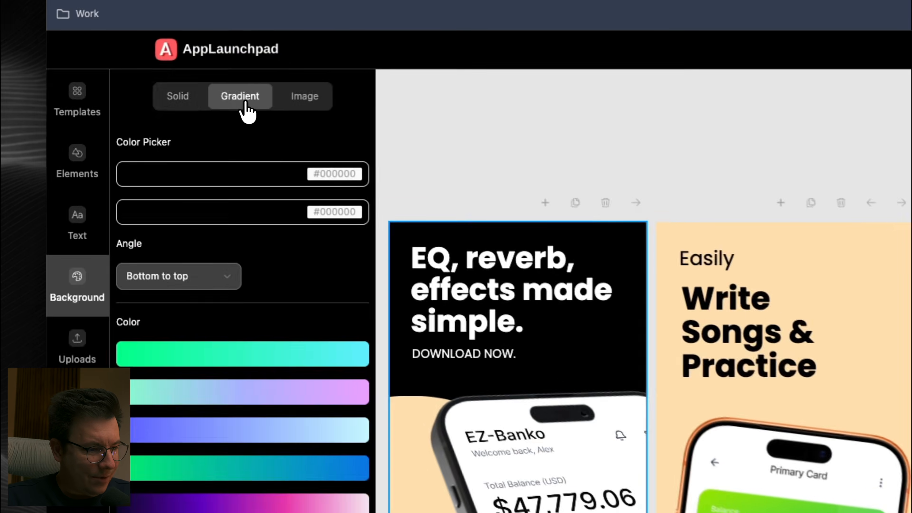
{"action": "left_click", "coordinate": [88, 166]}
{"action": "left_click", "coordinate": [311, 99]}
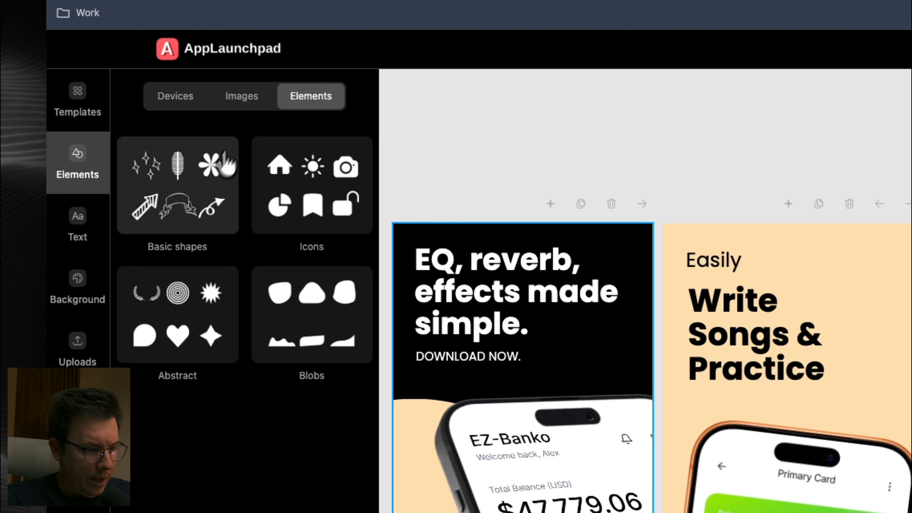
{"action": "left_click", "coordinate": [165, 207]}
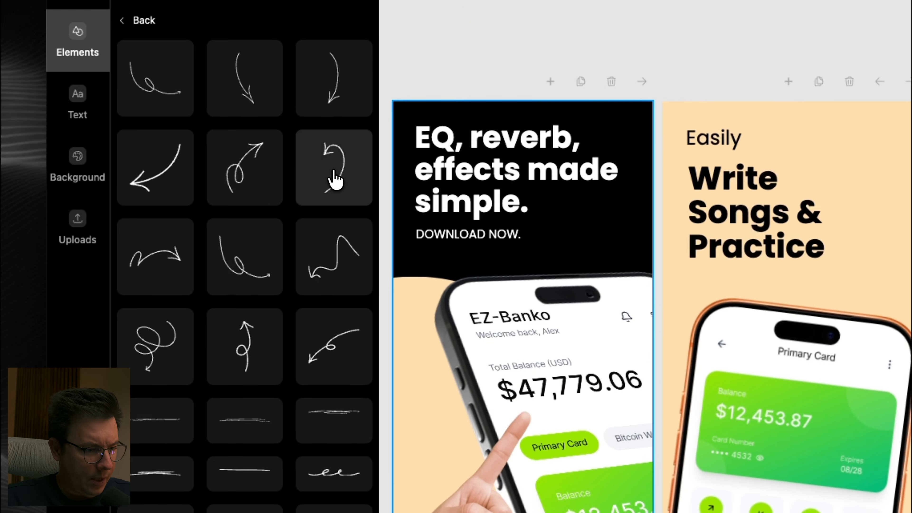
{"action": "left_click", "coordinate": [336, 179]}
{"action": "scroll", "coordinate": [221, 374], "scroll_direction": "down", "scroll_amount": 7}
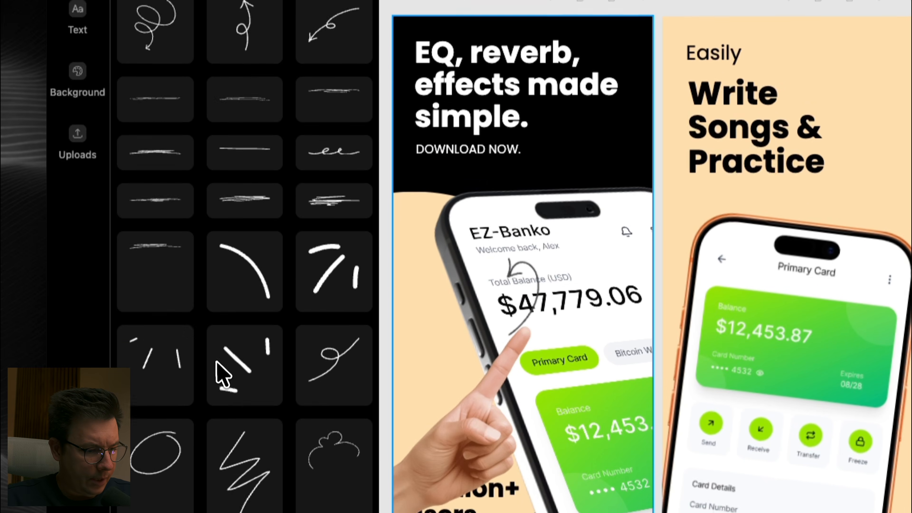
{"action": "scroll", "coordinate": [285, 142], "scroll_direction": "up", "scroll_amount": 7}
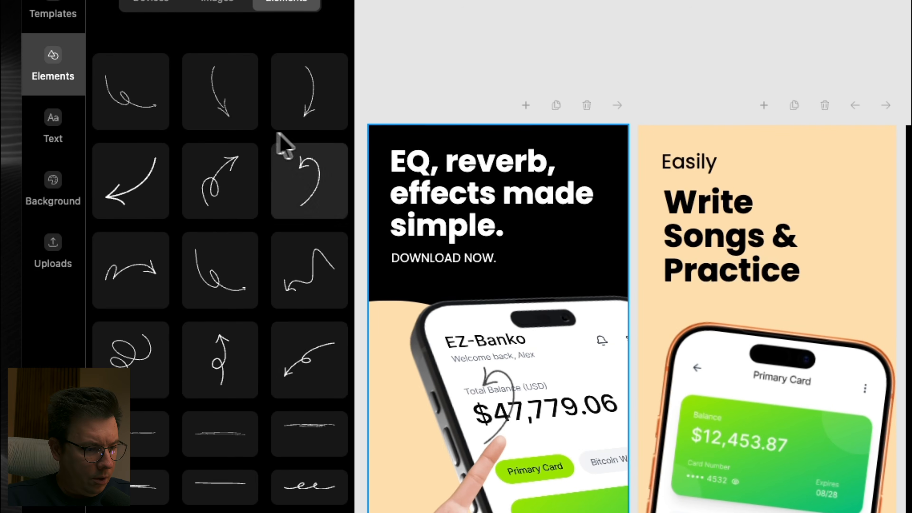
{"action": "left_click", "coordinate": [303, 367]}
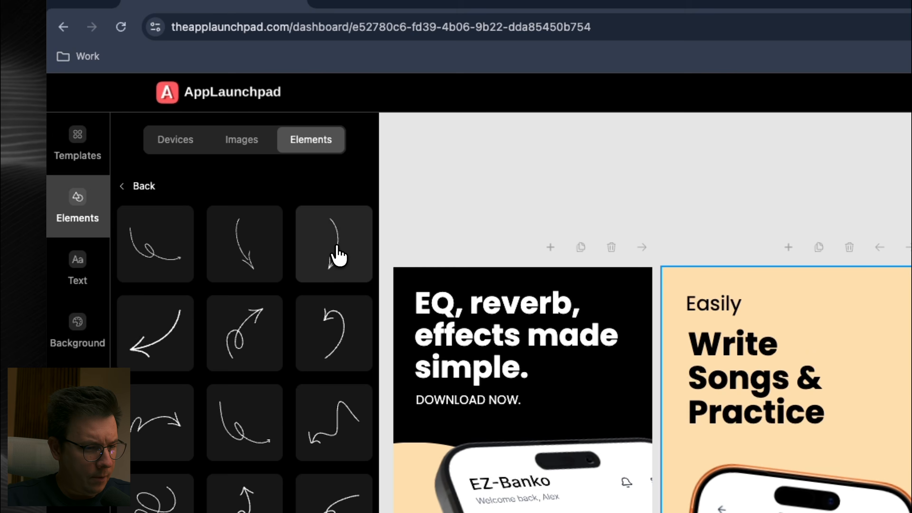
Step: Add the downward-curving hand-drawn arrow from the Basic shapes to the second screenshot and place it beside the heading
{"action": "left_click", "coordinate": [335, 252]}
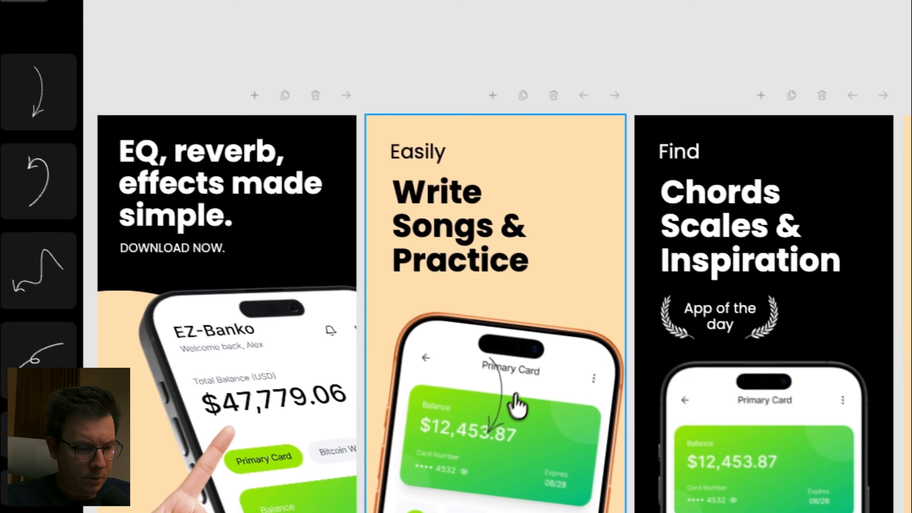
{"action": "left_click_drag", "start_coordinate": [497, 405], "coordinate": [540, 323]}
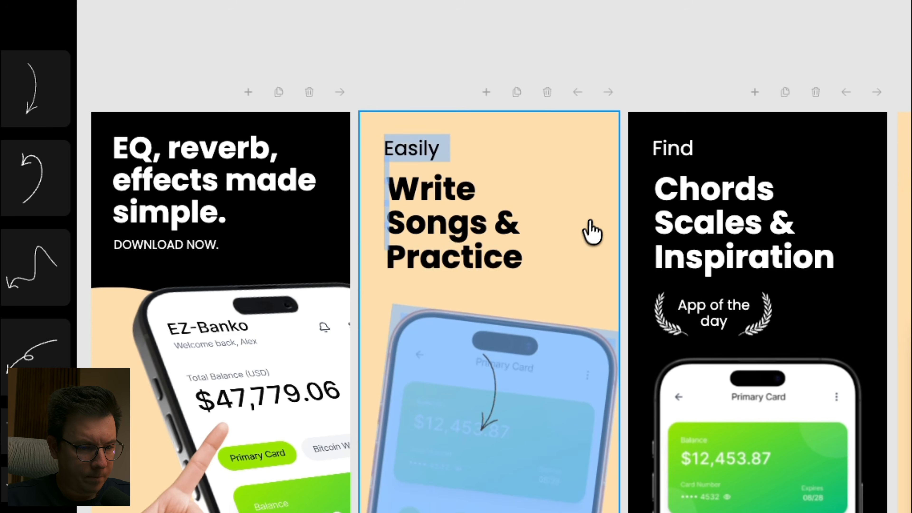
{"action": "left_click", "coordinate": [591, 234]}
{"action": "left_click", "coordinate": [489, 417]}
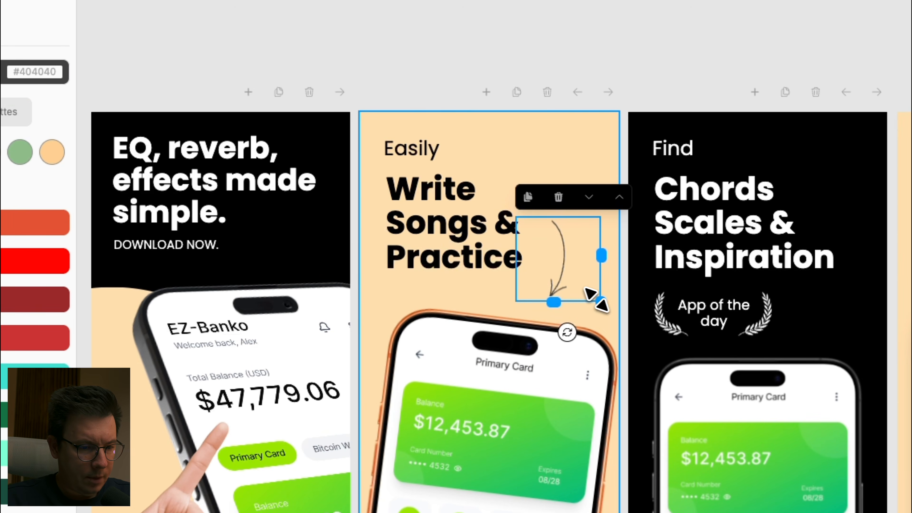
Step: Enlarge the second screenshot's arrow, rotate it about 20° counterclockwise and position it beside the heading so it points at the phone
{"action": "left_click_drag", "start_coordinate": [605, 302], "coordinate": [668, 364]}
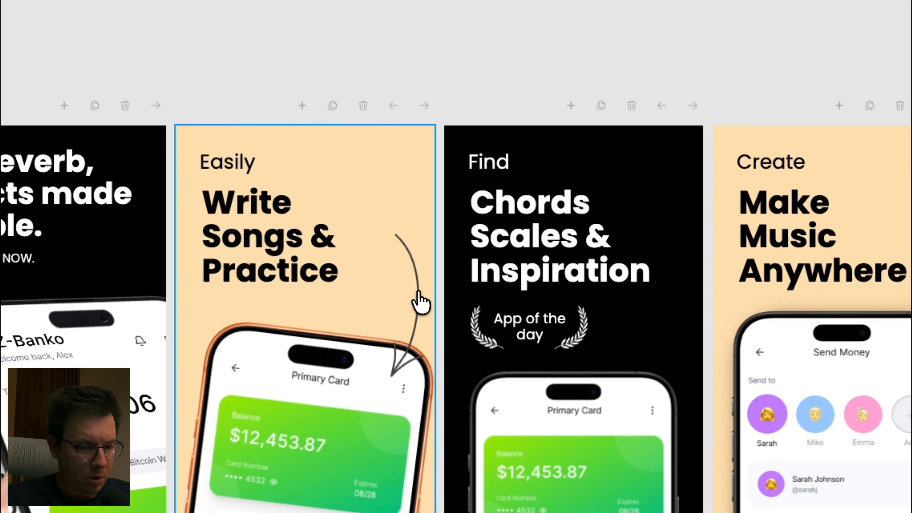
{"action": "left_click_drag", "start_coordinate": [418, 413], "coordinate": [437, 411]}
{"action": "left_click_drag", "start_coordinate": [412, 315], "coordinate": [385, 258]}
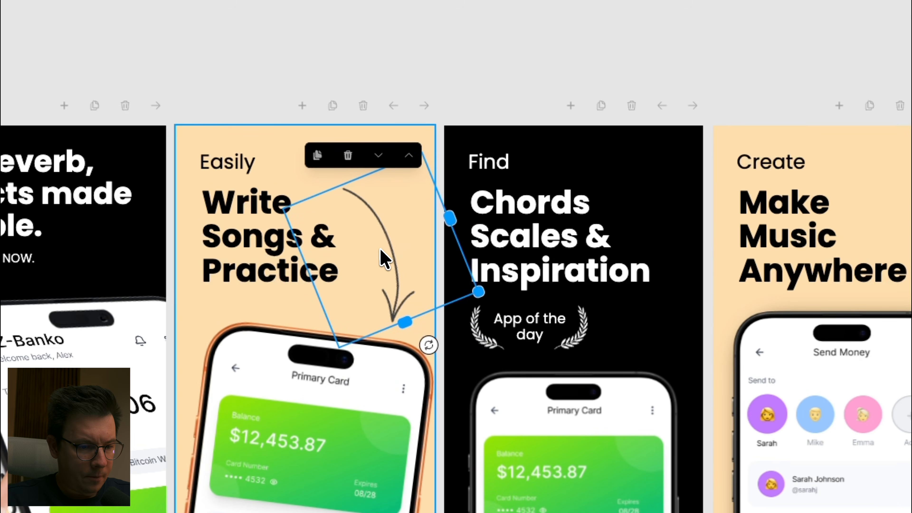
{"action": "left_click", "coordinate": [446, 24]}
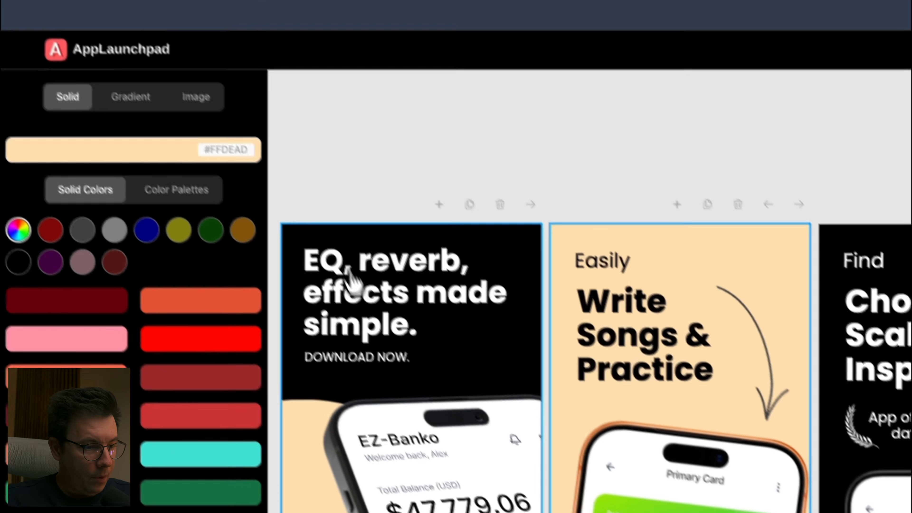
Step: Look through the available image collections, including the money and finance pictures
{"action": "left_click", "coordinate": [289, 223]}
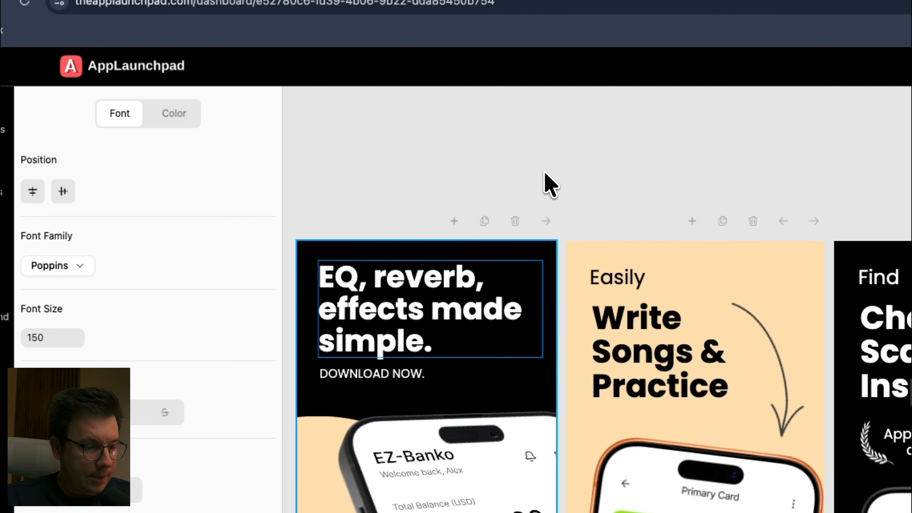
{"action": "left_click", "coordinate": [638, 140]}
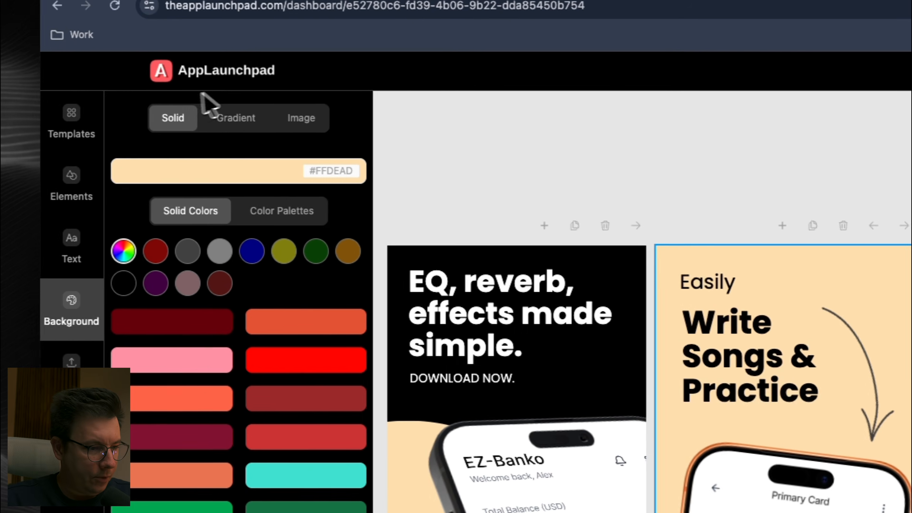
{"action": "left_click", "coordinate": [5, 193]}
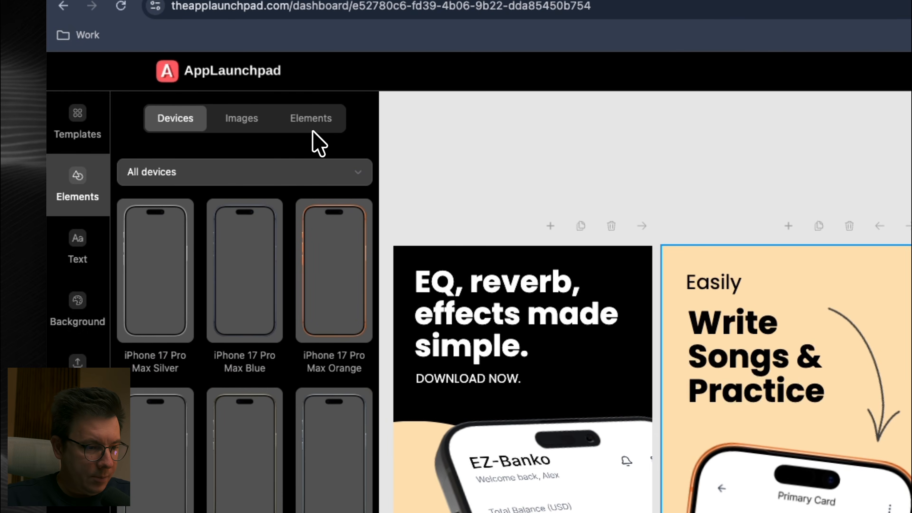
{"action": "left_click", "coordinate": [318, 136]}
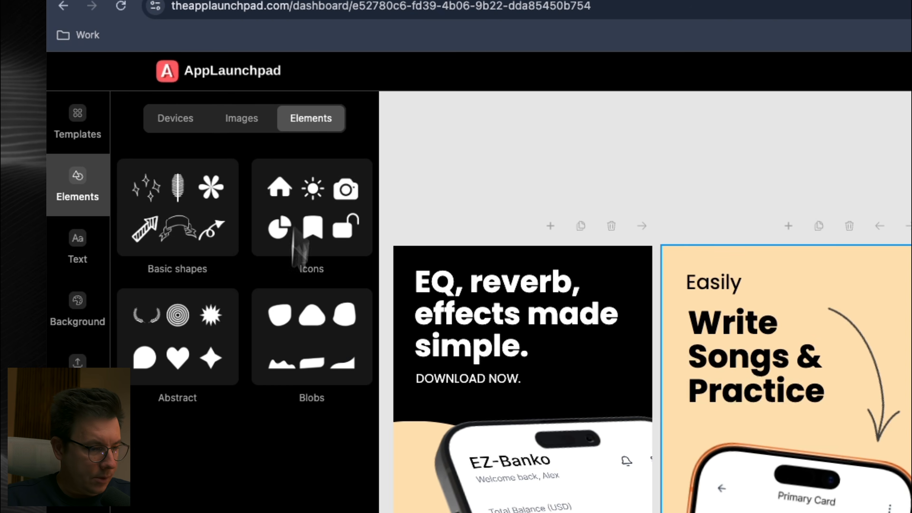
{"action": "left_click", "coordinate": [243, 119]}
{"action": "scroll", "coordinate": [263, 460], "scroll_direction": "down", "scroll_amount": 15}
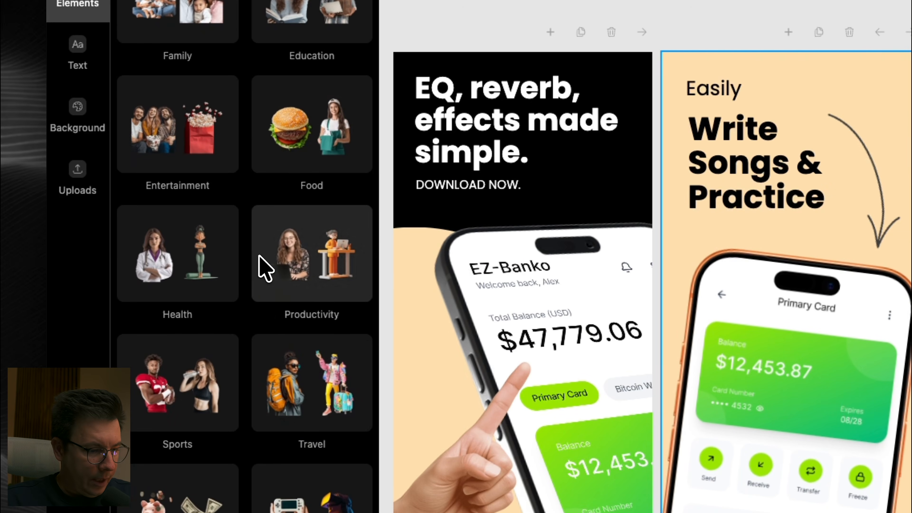
{"action": "scroll", "coordinate": [264, 269], "scroll_direction": "down", "scroll_amount": 8}
{"action": "left_click", "coordinate": [202, 211]}
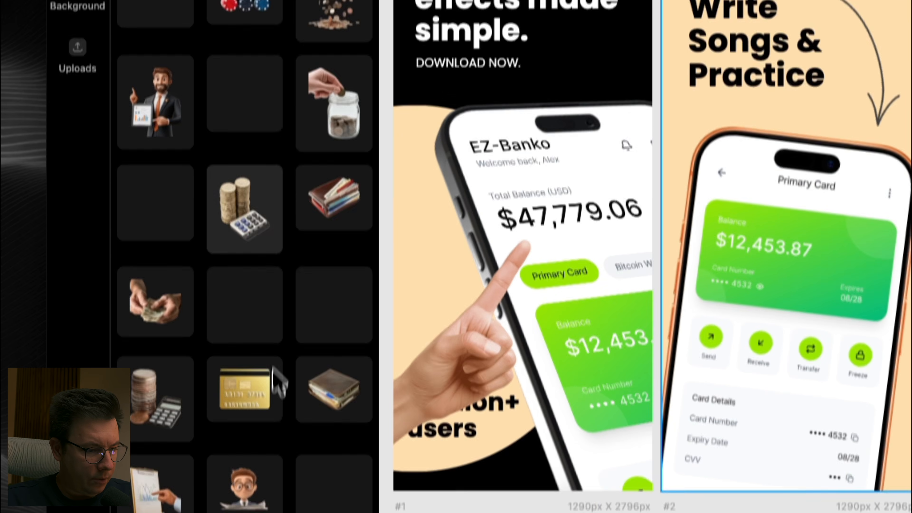
{"action": "scroll", "coordinate": [219, 307], "scroll_direction": "down", "scroll_amount": 10}
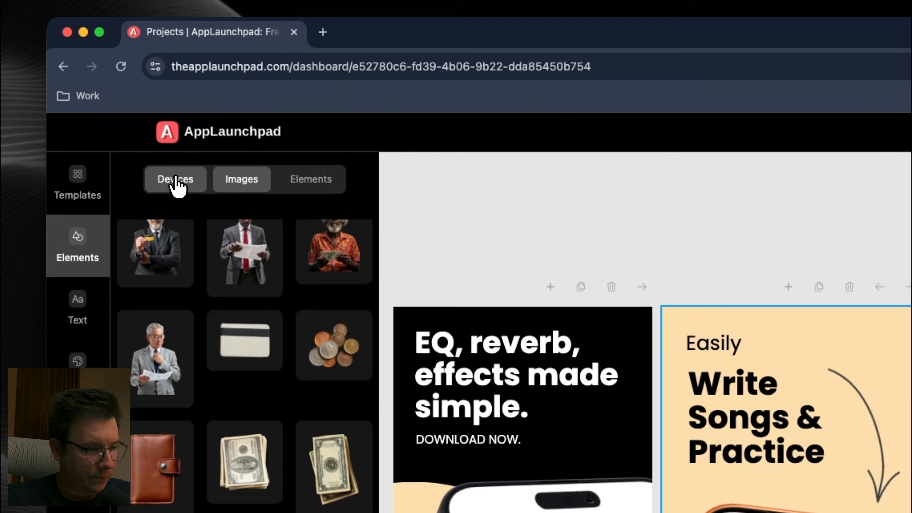
Step: Look through the available device frames, including the 3D iPhone 17 Pro Max and iPhone 16 Pro Max models
{"action": "left_click", "coordinate": [175, 34]}
{"action": "scroll", "coordinate": [224, 354], "scroll_direction": "down", "scroll_amount": 5}
{"action": "scroll", "coordinate": [225, 354], "scroll_direction": "down", "scroll_amount": 10}
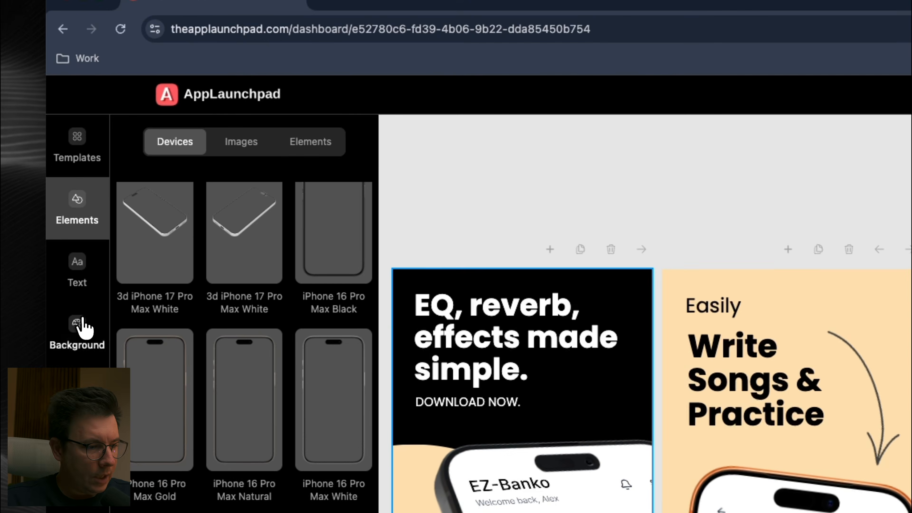
Step: Select the first screenshot's beige background shape and switch to the Figma design to copy the app's green fill color 9AE600
{"action": "left_click", "coordinate": [84, 326]}
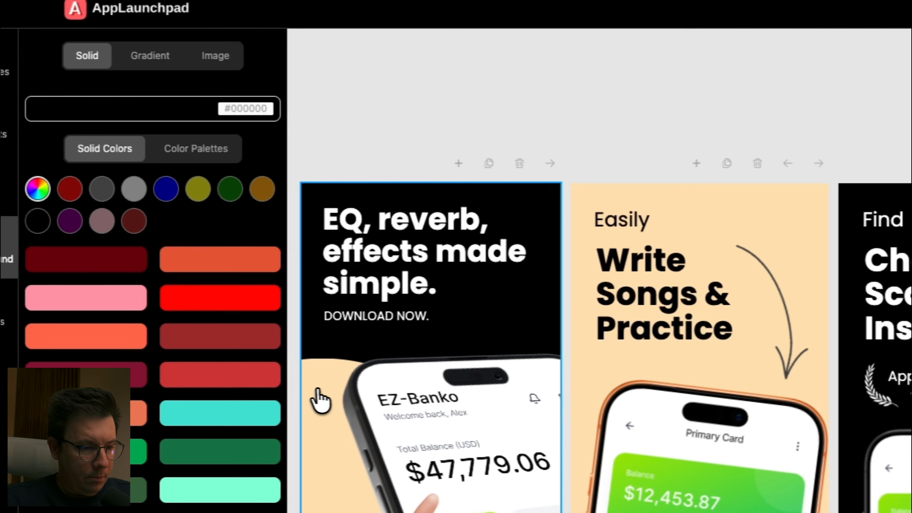
{"action": "left_click", "coordinate": [262, 410]}
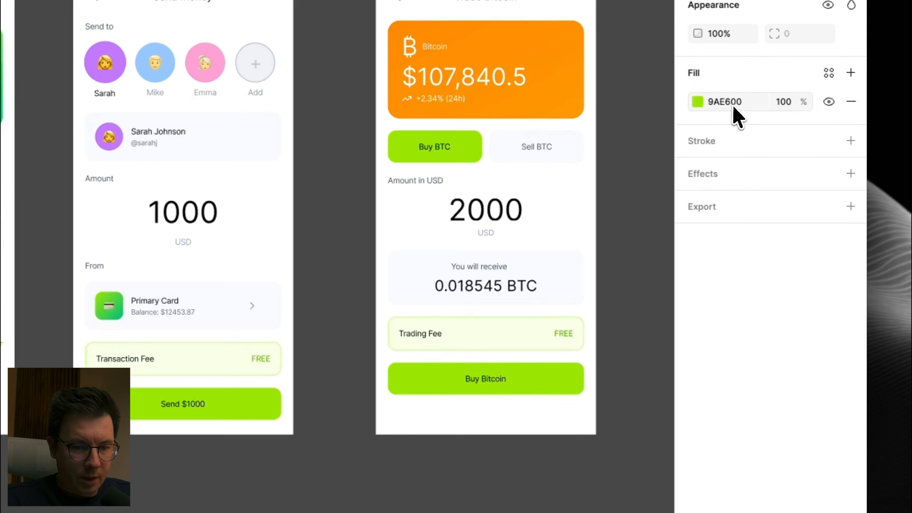
{"action": "left_click", "coordinate": [733, 104]}
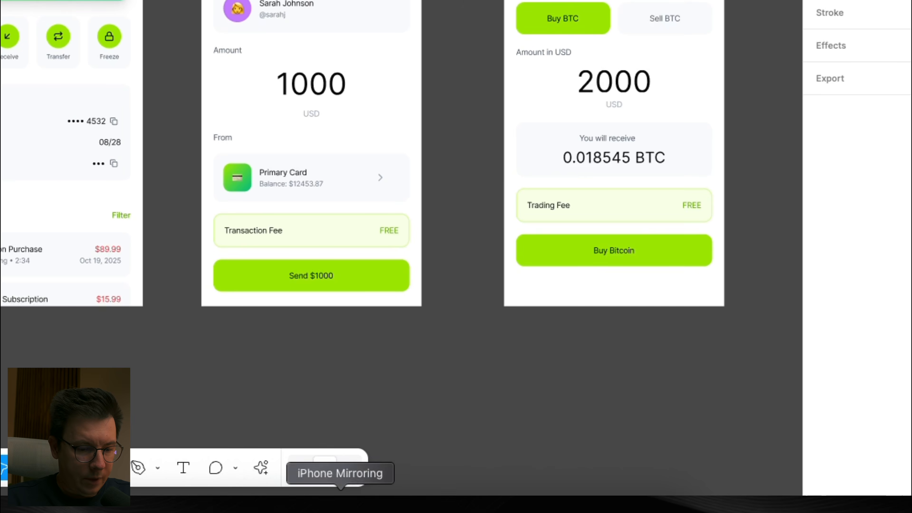
Step: Switch back to AppLaunchpad and recolor the first screenshot's beige background shape with the copied green 9AE600
{"action": "left_click", "coordinate": [472, 511]}
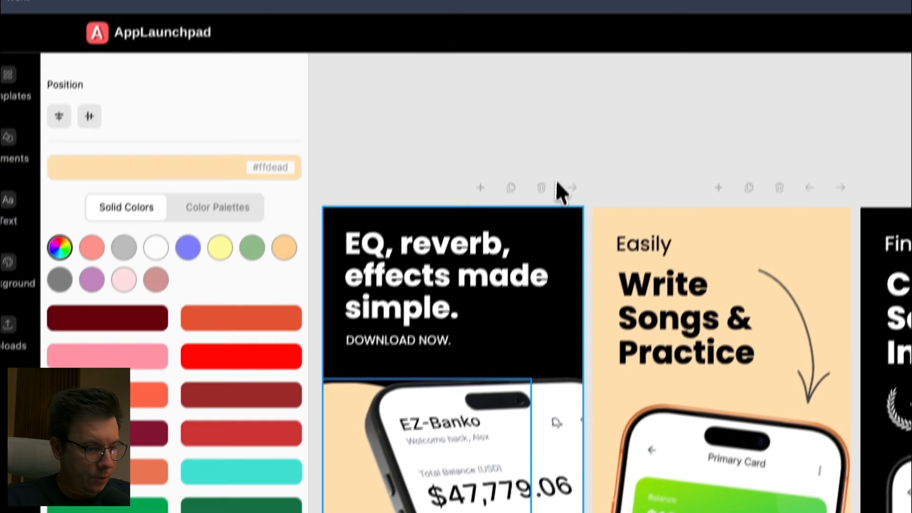
{"action": "left_click", "coordinate": [449, 347]}
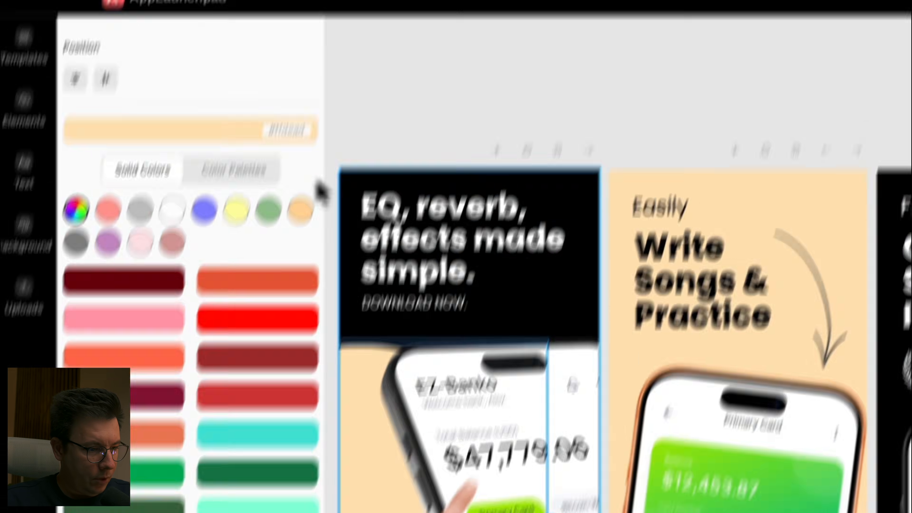
{"action": "left_click", "coordinate": [350, 0]}
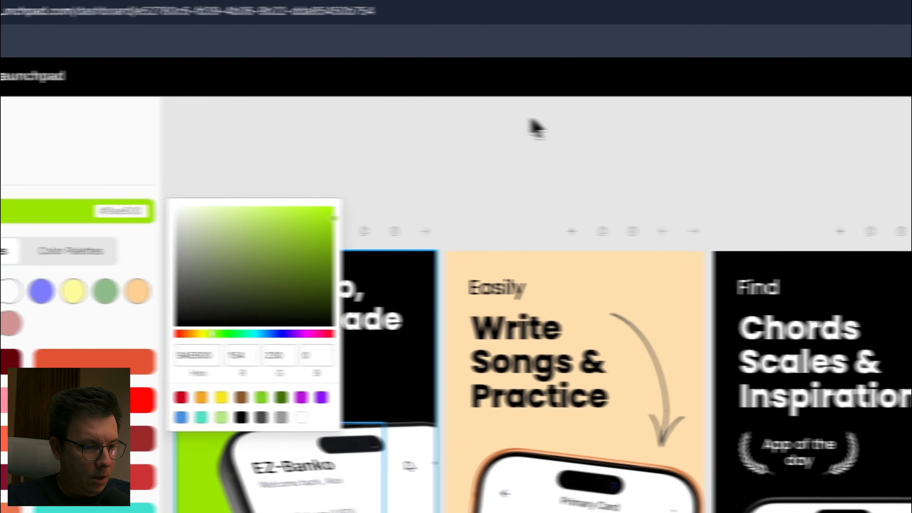
{"action": "left_click", "coordinate": [683, 127]}
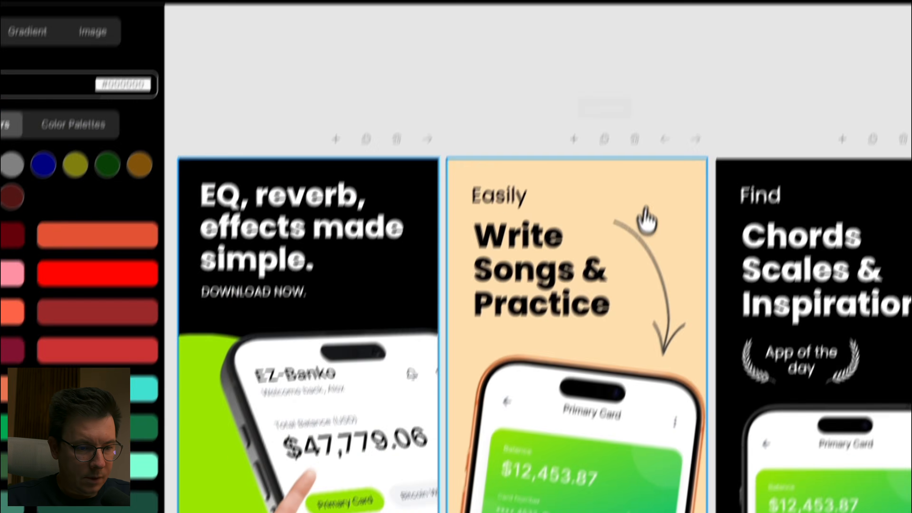
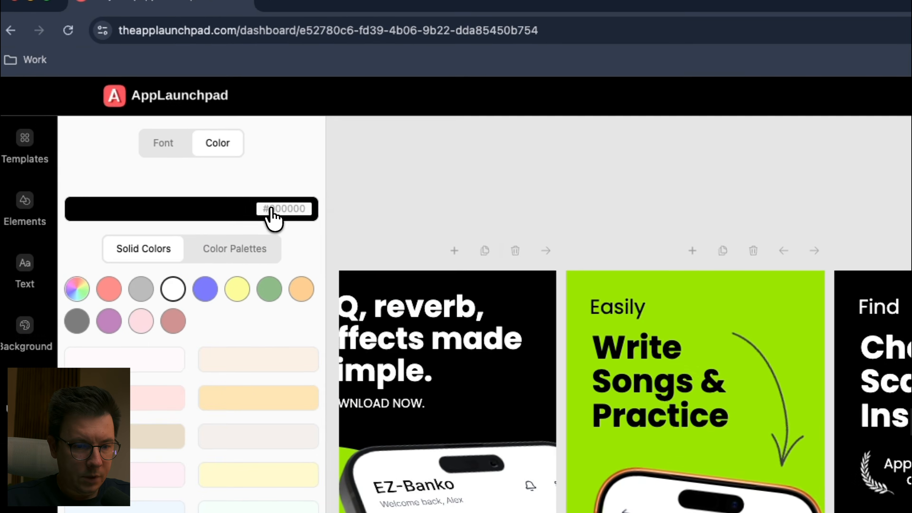
Step: Set the "Make Music Anywhere" heading on the fourth screenshot to white
{"action": "left_click", "coordinate": [272, 211]}
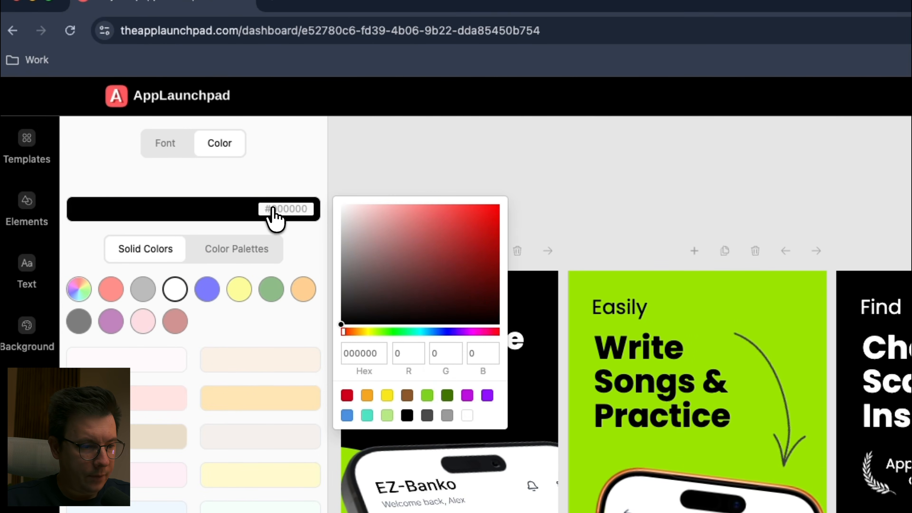
{"action": "left_click_drag", "start_coordinate": [413, 265], "coordinate": [332, 194]}
{"action": "left_click", "coordinate": [716, 212]}
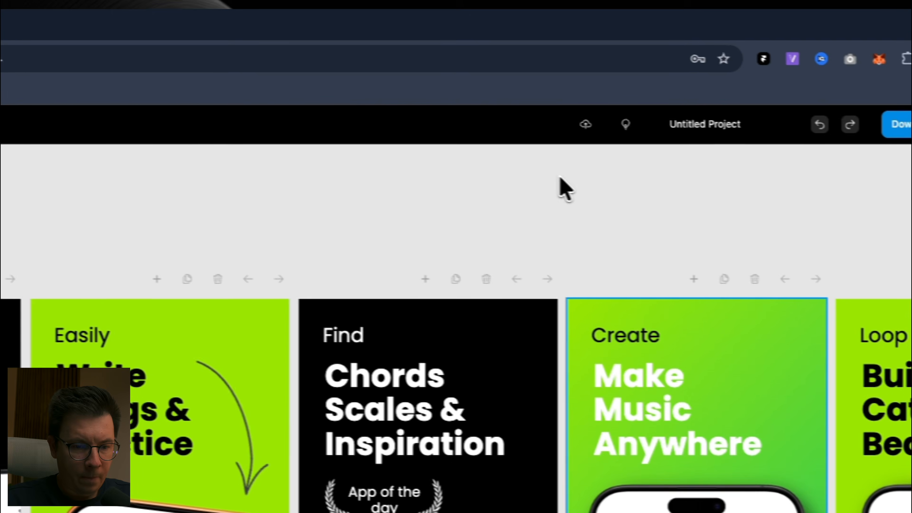
{"action": "left_click", "coordinate": [626, 342]}
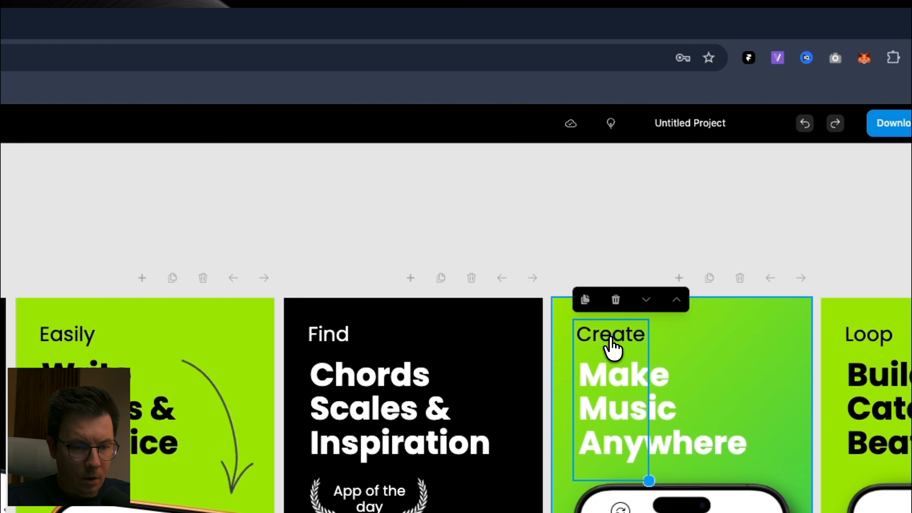
{"action": "left_click", "coordinate": [420, 186]}
{"action": "scroll", "coordinate": [400, 350], "scroll_direction": "left", "scroll_amount": 2}
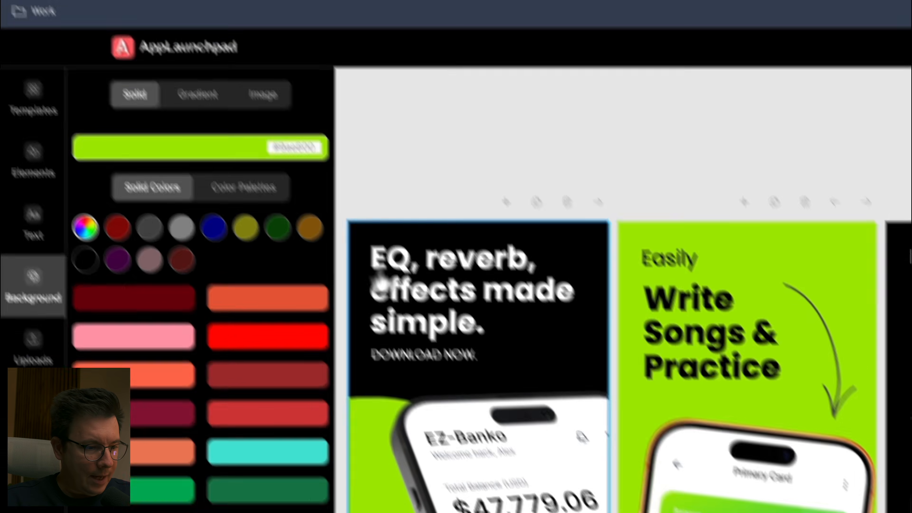
Step: Replace the first screenshot's headline with "EZ-Banko Best Neo bank in your pocket", with line breaks after "Banko" and "Best"
{"action": "left_click", "coordinate": [481, 327]}
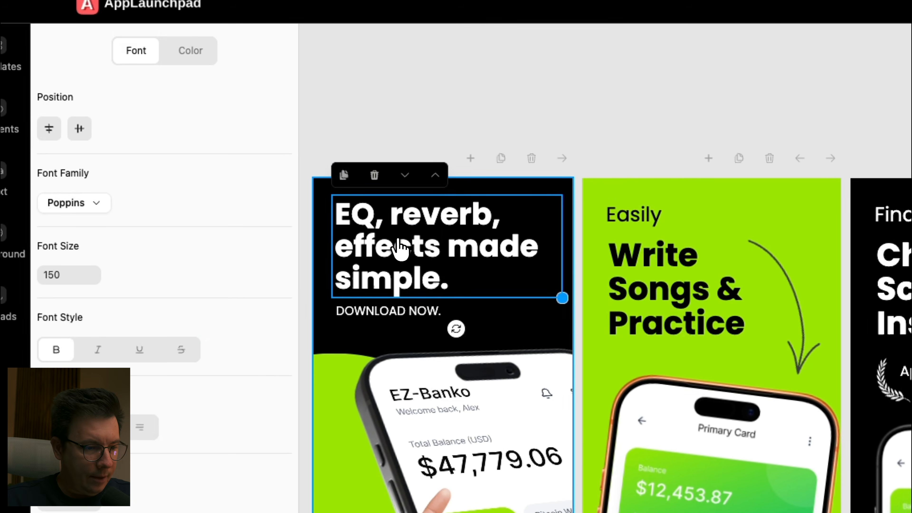
{"action": "double_click", "coordinate": [416, 249]}
{"action": "key", "text": "ctrl+a"}
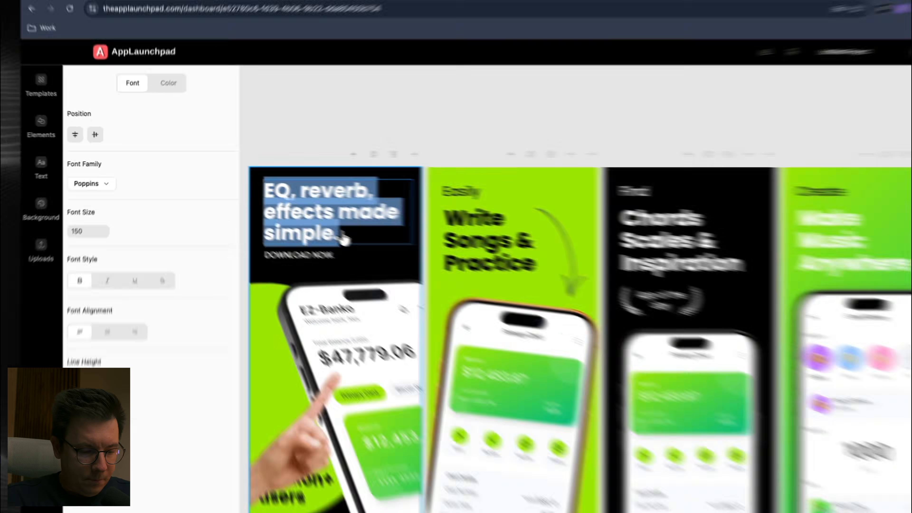
{"action": "type", "text": "EZ-Banko"}
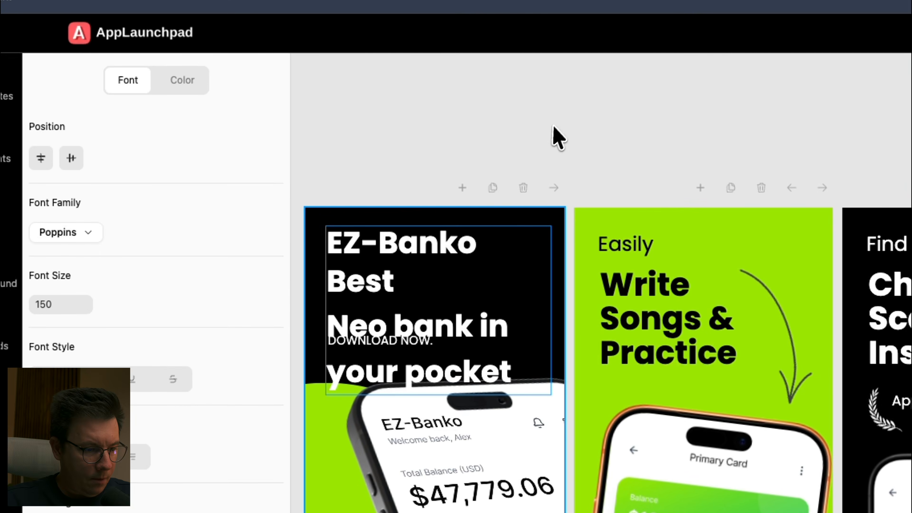
{"action": "left_click", "coordinate": [298, 189]}
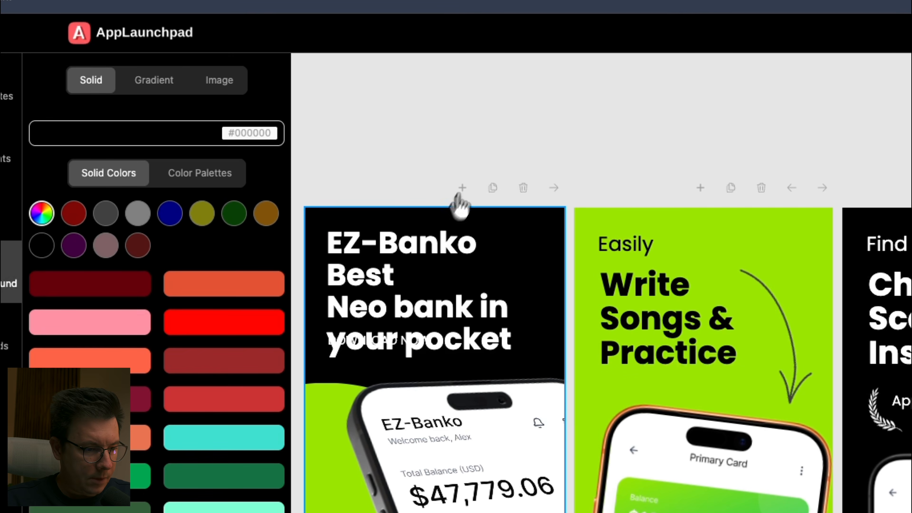
Step: Delete the "DOWNLOAD NOW." line on the first screenshot and remove the headline's line break before "Neo bank"
{"action": "left_click", "coordinate": [375, 351]}
{"action": "key", "text": "Delete"}
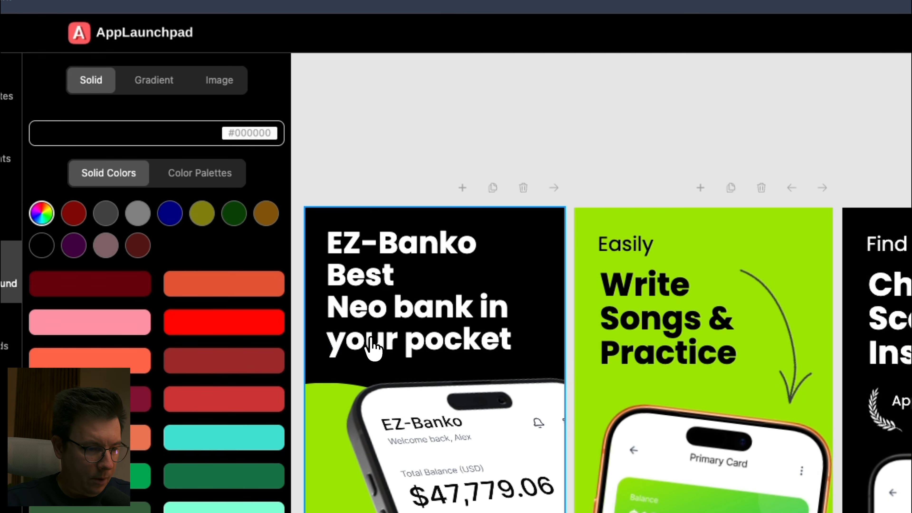
{"action": "left_click", "coordinate": [375, 316]}
{"action": "left_click", "coordinate": [332, 310]}
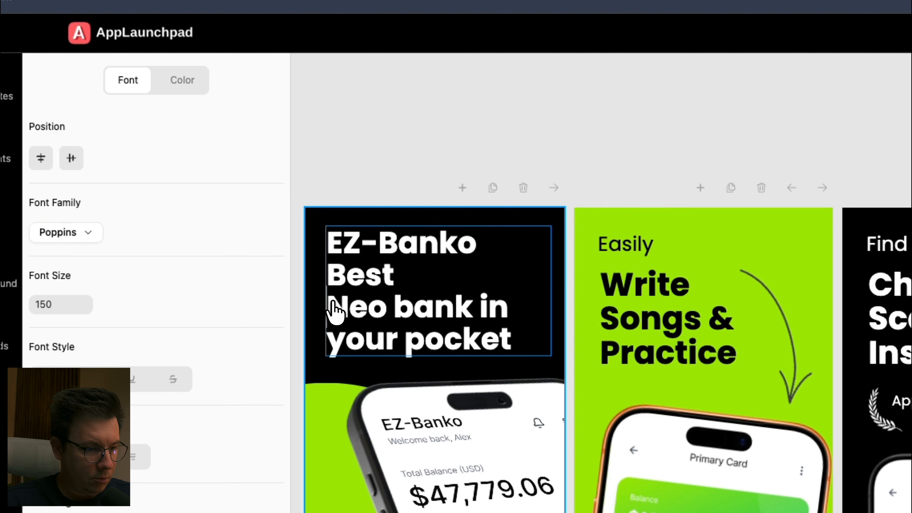
{"action": "key", "text": "BackSpace"}
{"action": "left_click", "coordinate": [584, 94]}
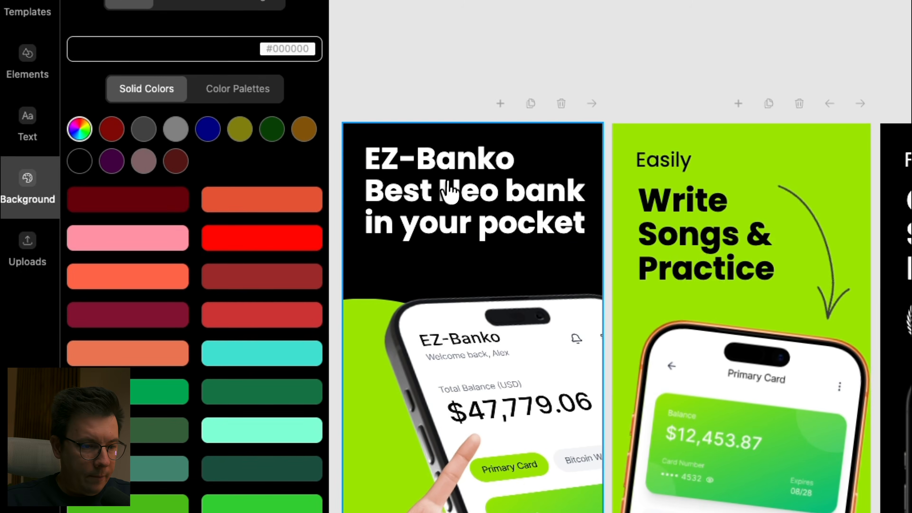
{"action": "left_click", "coordinate": [400, 225]}
{"action": "left_click", "coordinate": [577, 68]}
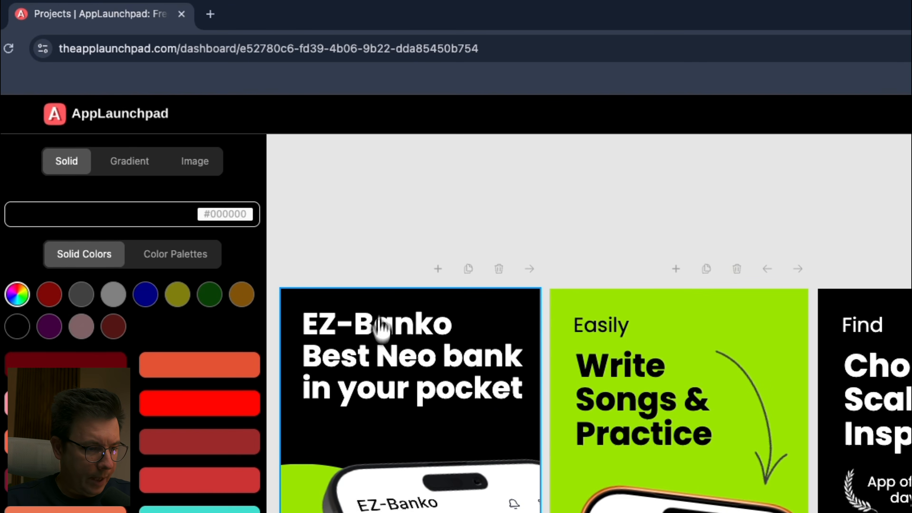
{"action": "left_click", "coordinate": [395, 358]}
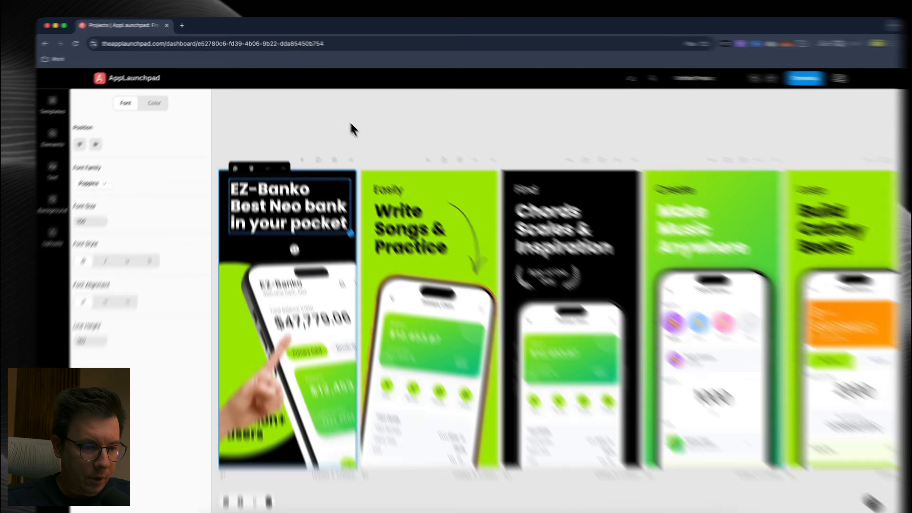
{"action": "left_click", "coordinate": [342, 118]}
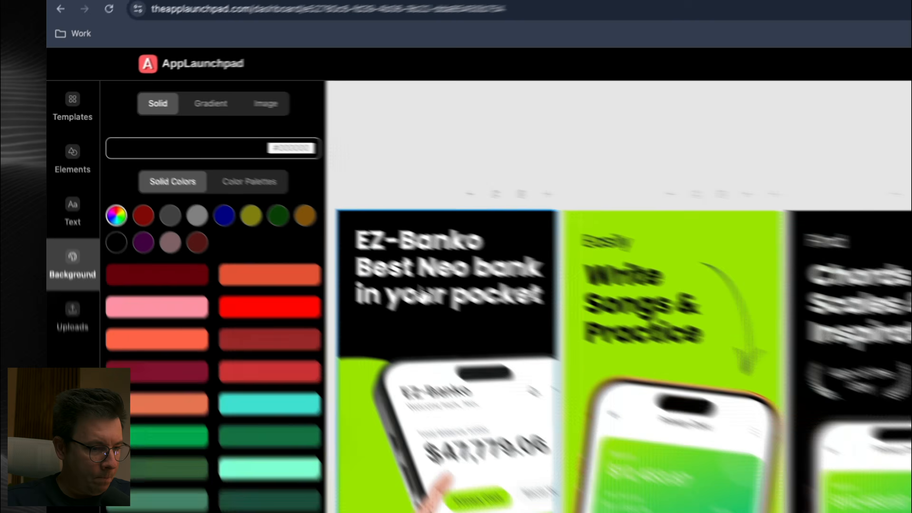
{"action": "left_click", "coordinate": [269, 208]}
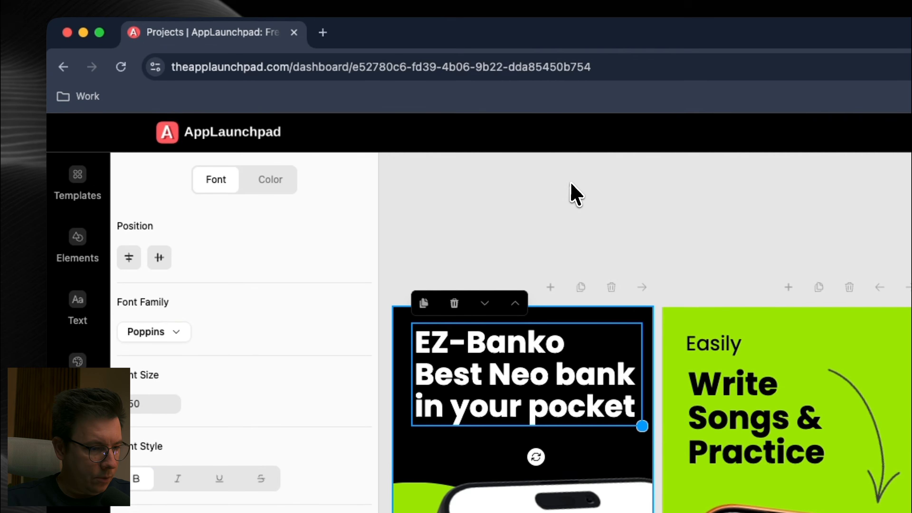
{"action": "left_click", "coordinate": [572, 112]}
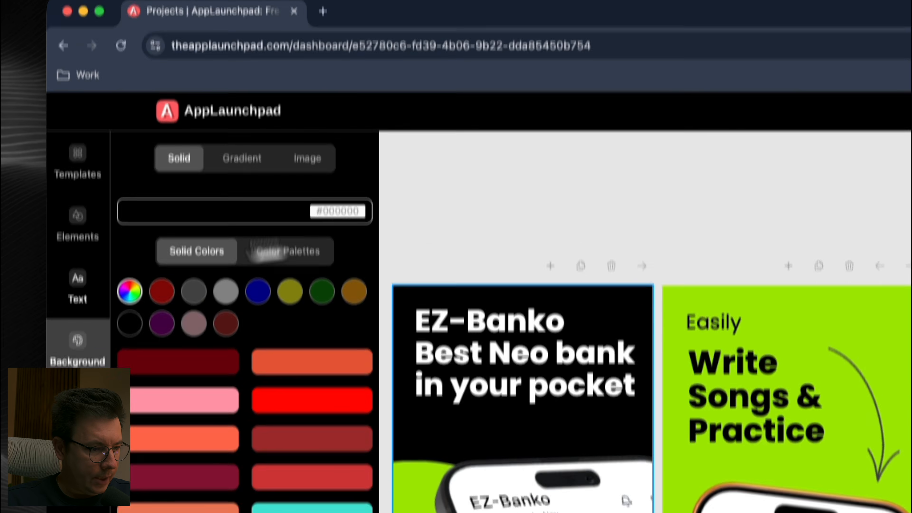
Step: Translate all of the project's texts into Polish and check the heading on the fourth screenshot
{"action": "left_click", "coordinate": [77, 288]}
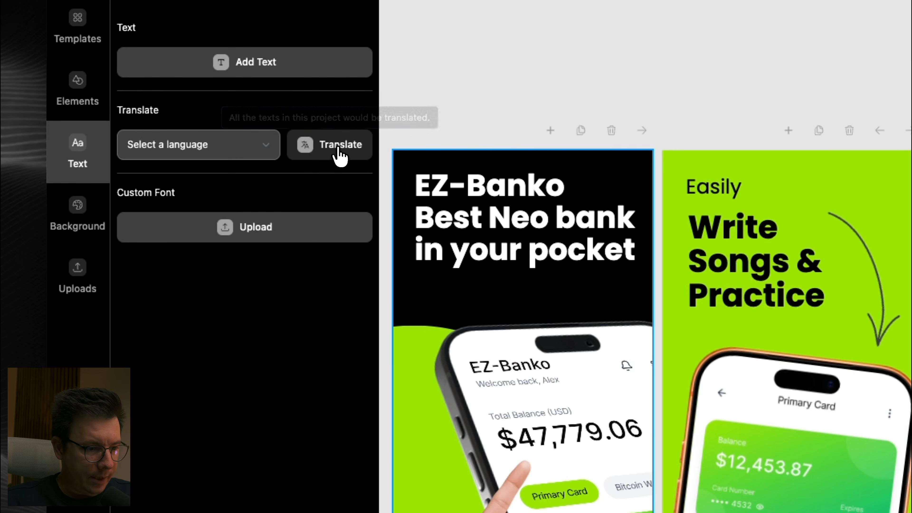
{"action": "left_click", "coordinate": [273, 147]}
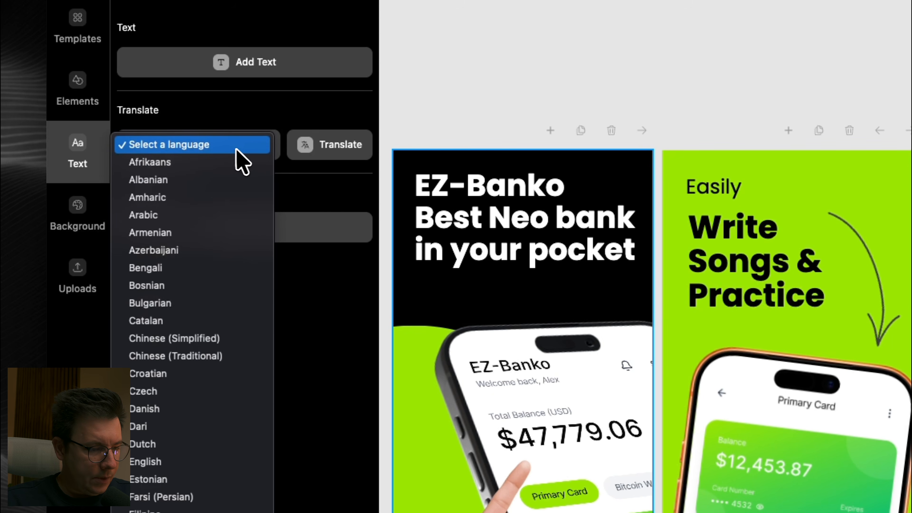
{"action": "scroll", "coordinate": [183, 379], "scroll_direction": "down", "scroll_amount": 4}
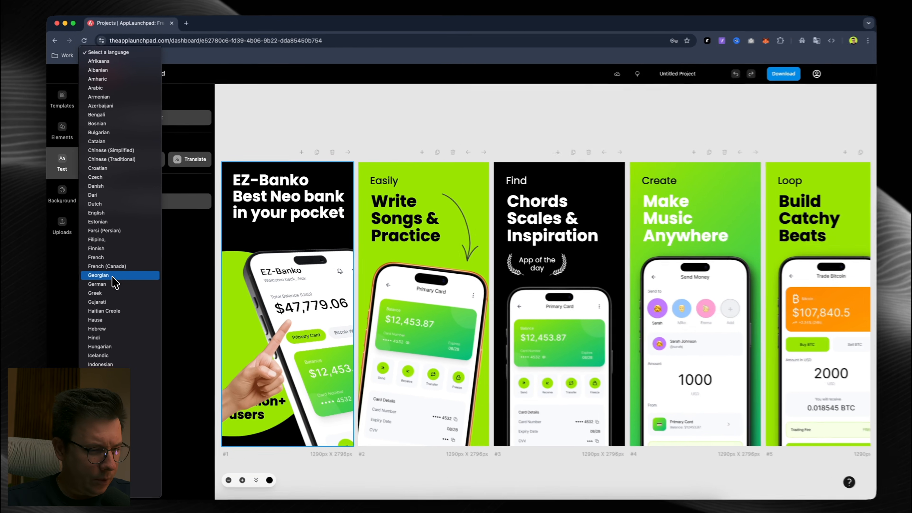
{"action": "scroll", "coordinate": [159, 348], "scroll_direction": "down", "scroll_amount": 4}
{"action": "scroll", "coordinate": [115, 348], "scroll_direction": "down", "scroll_amount": 5}
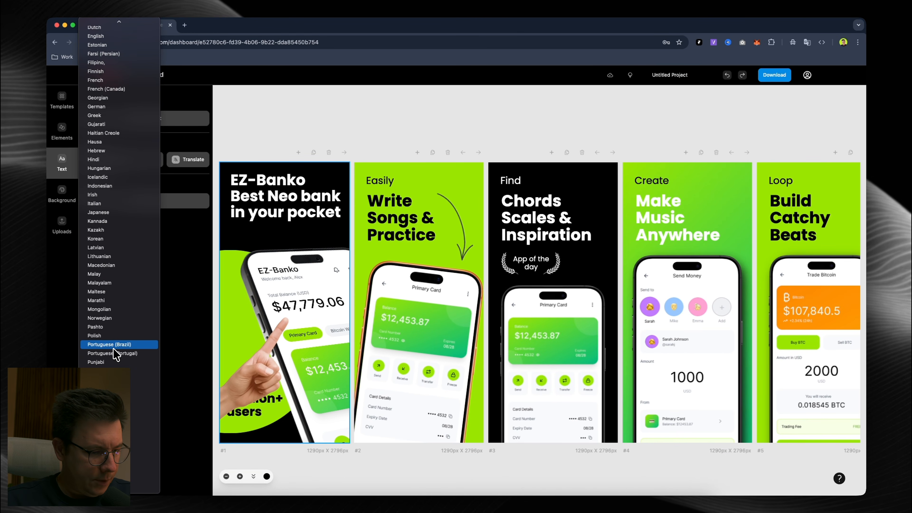
{"action": "scroll", "coordinate": [115, 354], "scroll_direction": "down", "scroll_amount": 2}
{"action": "scroll", "coordinate": [123, 296], "scroll_direction": "up", "scroll_amount": 2}
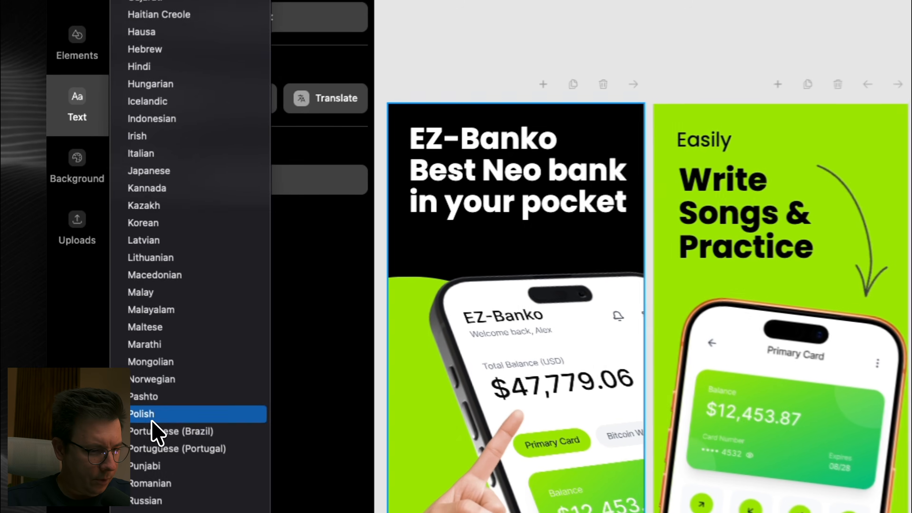
{"action": "left_click", "coordinate": [101, 325]}
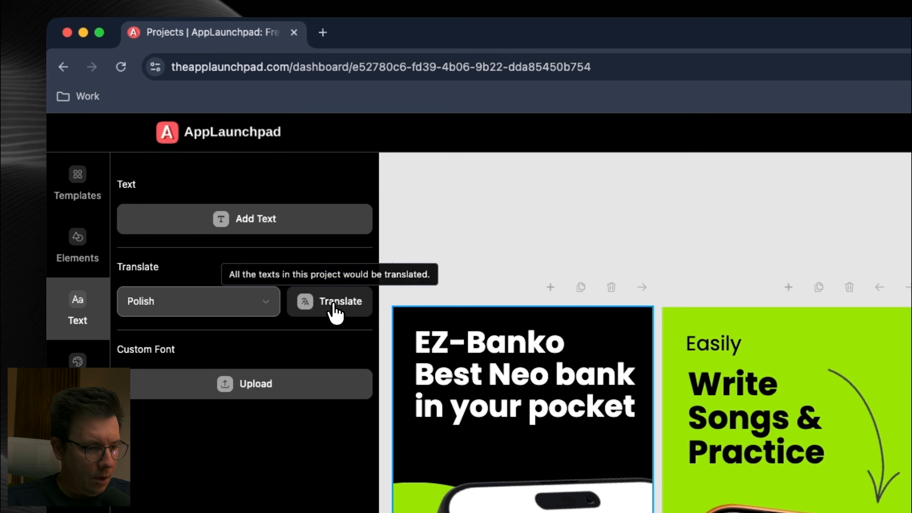
{"action": "left_click", "coordinate": [334, 305]}
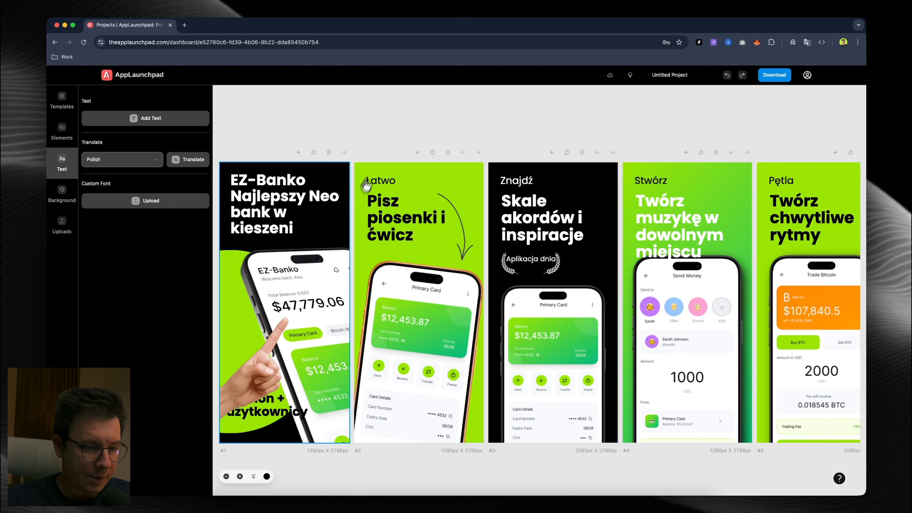
{"action": "left_click", "coordinate": [683, 213]}
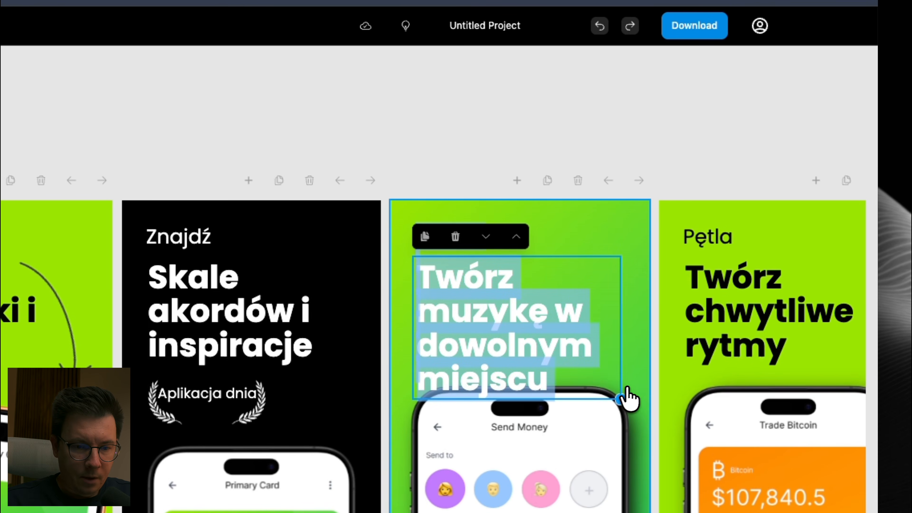
{"action": "left_click", "coordinate": [346, 143]}
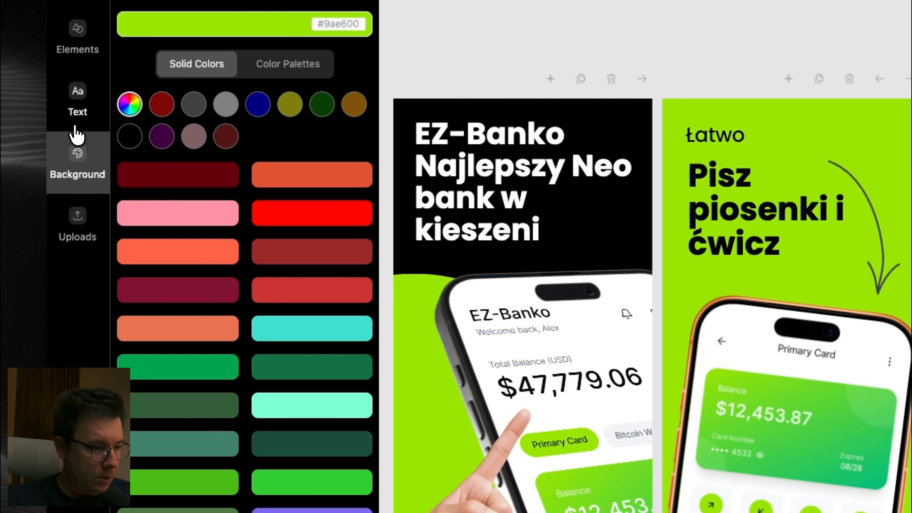
Step: Translate all of the project's texts into Hindi
{"action": "left_click", "coordinate": [77, 102]}
{"action": "left_click", "coordinate": [256, 102]}
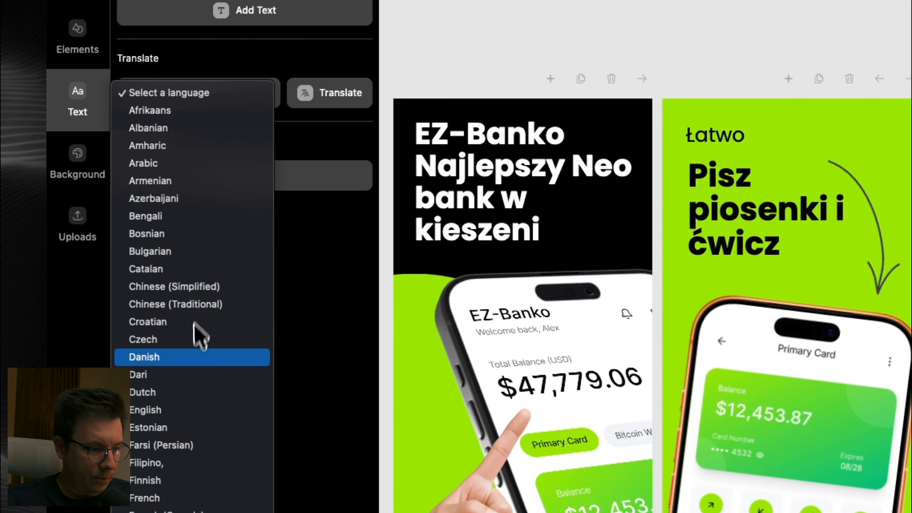
{"action": "scroll", "coordinate": [197, 363], "scroll_direction": "down", "scroll_amount": 5}
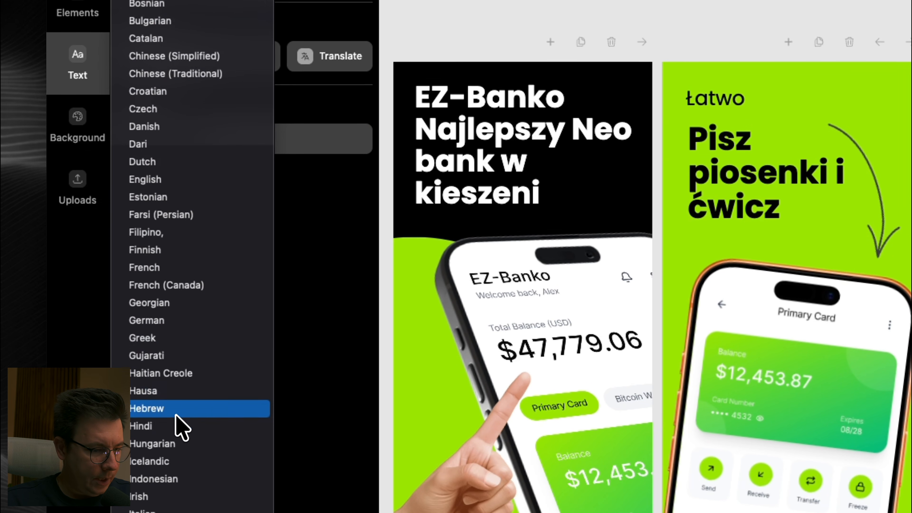
{"action": "left_click", "coordinate": [172, 424]}
{"action": "left_click", "coordinate": [337, 57]}
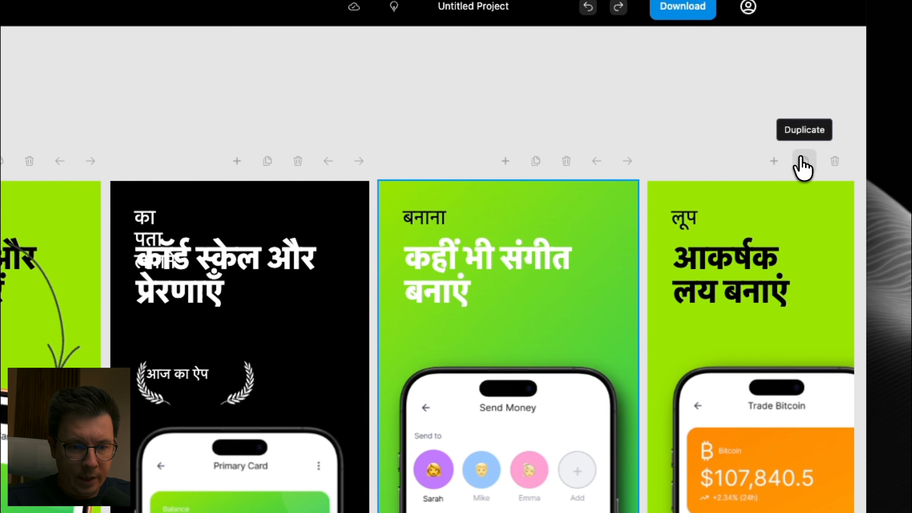
Step: Delete the blank canvas that follows the Bitcoin trading screenshot
{"action": "scroll", "coordinate": [549, 426], "scroll_direction": "right", "scroll_amount": 10}
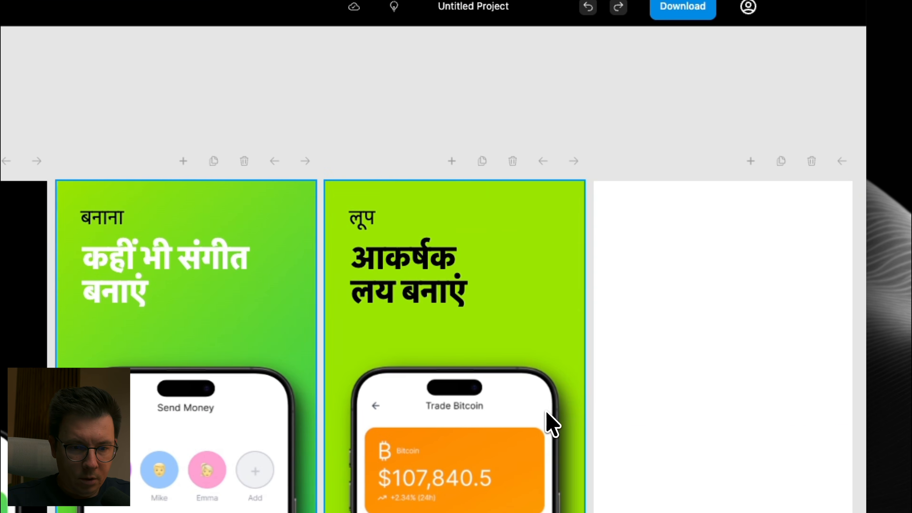
{"action": "left_click", "coordinate": [813, 162]}
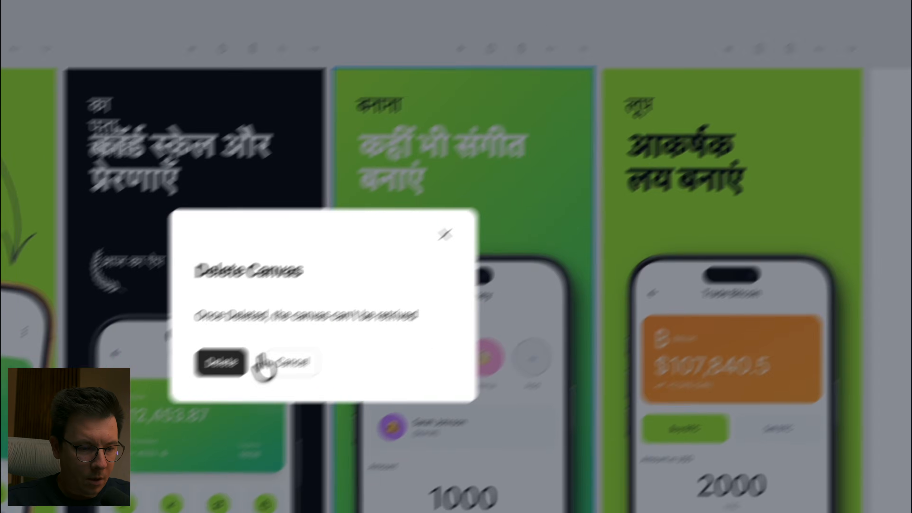
{"action": "left_click", "coordinate": [219, 362]}
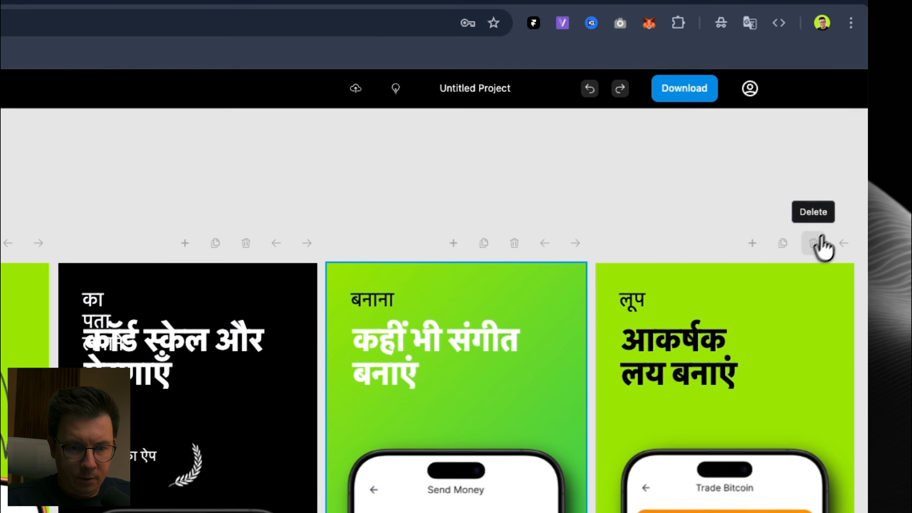
Step: Move the black Primary Card screenshot two places to the right, to the end of the row, and back to its original place
{"action": "left_click", "coordinate": [545, 243]}
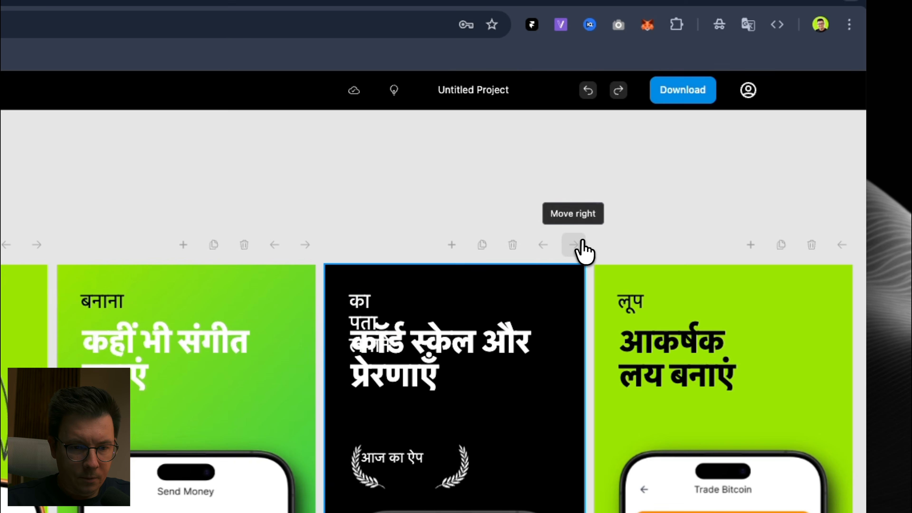
{"action": "left_click", "coordinate": [575, 244]}
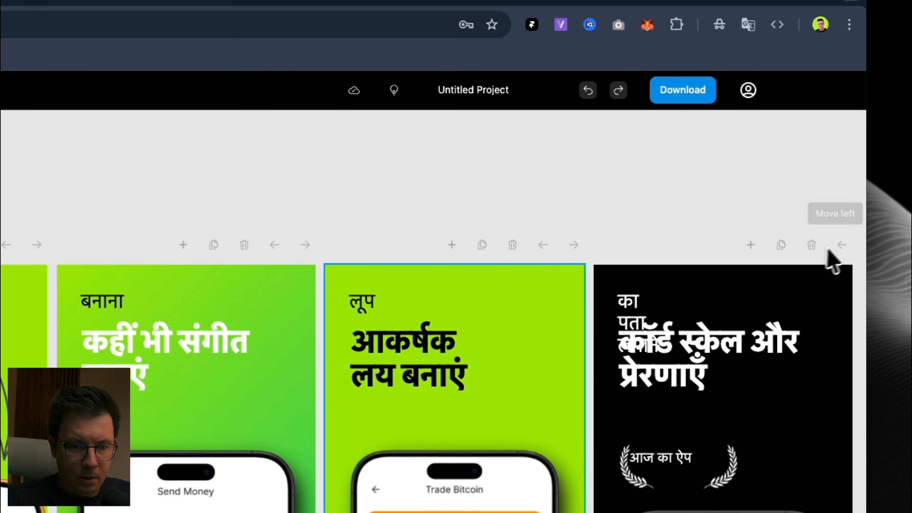
{"action": "left_click", "coordinate": [843, 248]}
{"action": "left_click", "coordinate": [543, 248]}
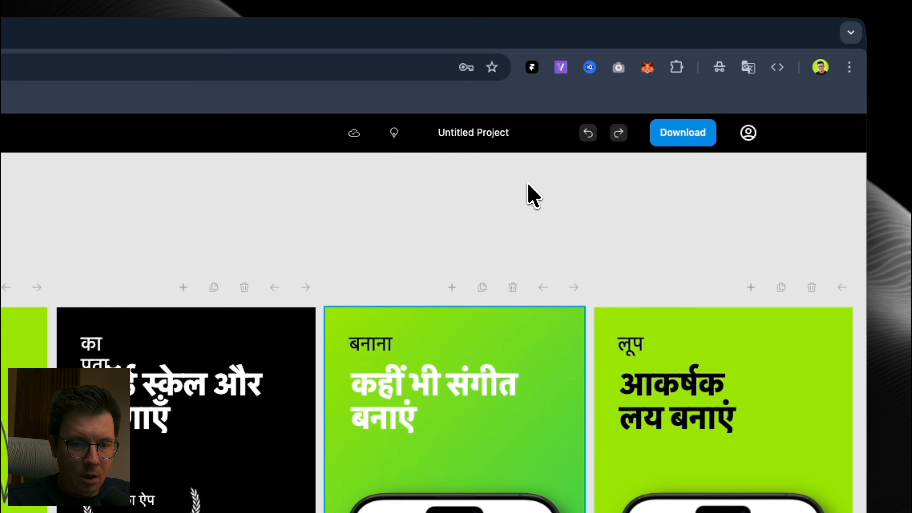
Step: Download the finished screenshots as JPEG and open the exported Untitled Project folder in the Finder's Downloads
{"action": "left_click", "coordinate": [687, 137]}
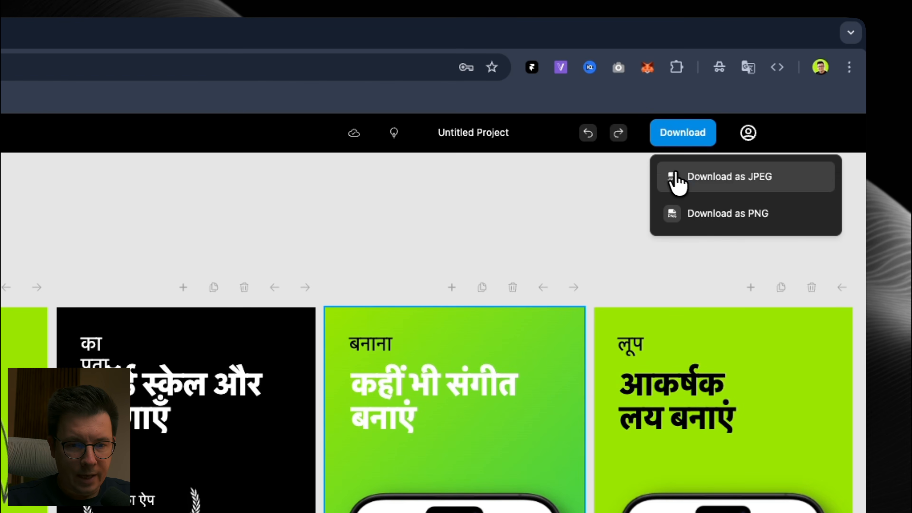
{"action": "left_click", "coordinate": [693, 176]}
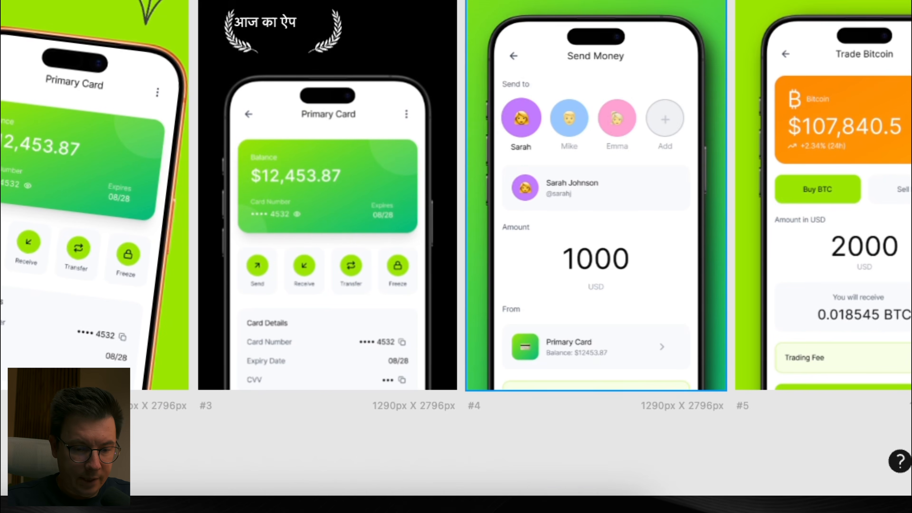
{"action": "left_click", "coordinate": [675, 481]}
{"action": "left_click", "coordinate": [573, 478]}
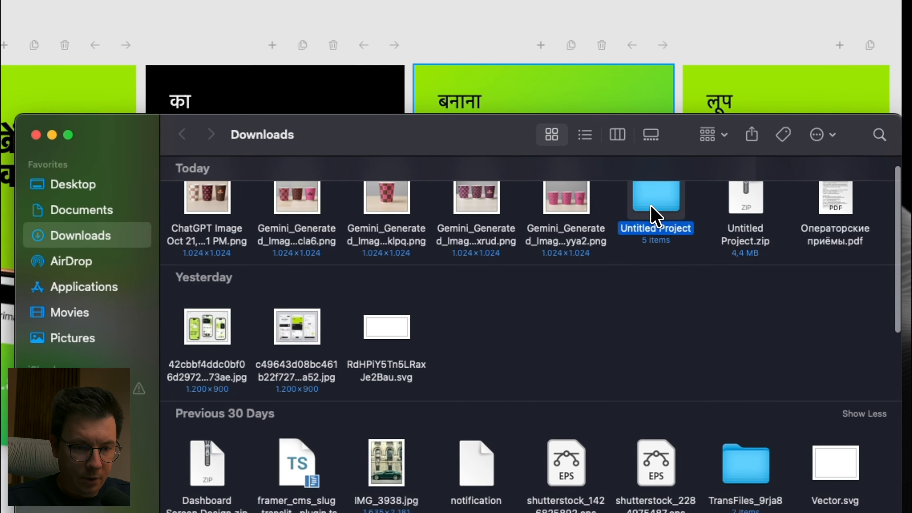
{"action": "double_click", "coordinate": [651, 211]}
Step: Preview the exported JPEG images one after another and close the preview
{"action": "left_click", "coordinate": [211, 191]}
{"action": "key", "text": "space"}
{"action": "key", "text": "Right"}
{"action": "key", "text": "Right"}
{"action": "key", "text": "Right"}
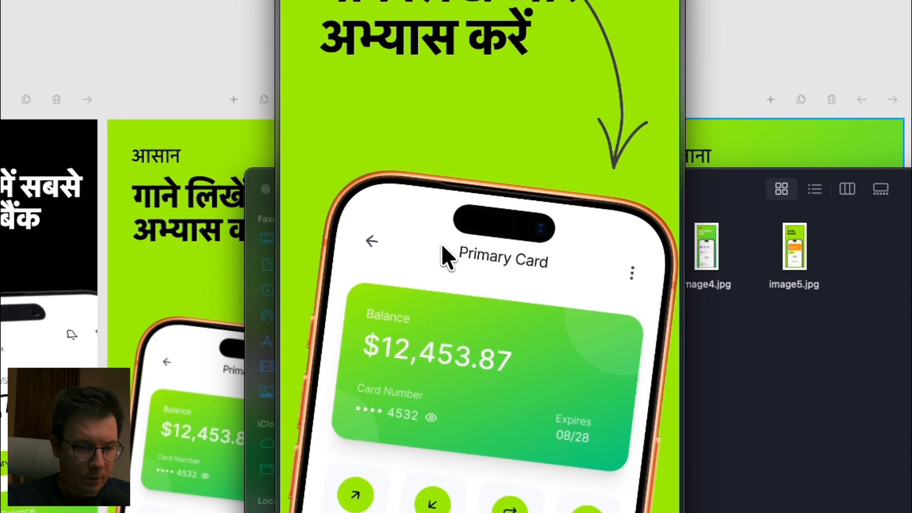
{"action": "key", "text": "Right"}
{"action": "key", "text": "Left"}
{"action": "key", "text": "Left"}
{"action": "key", "text": "Left"}
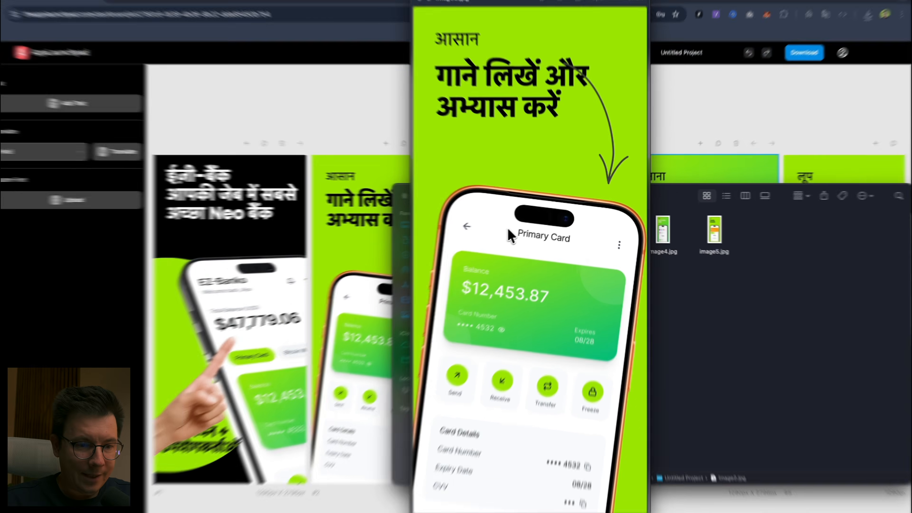
{"action": "key", "text": "Left"}
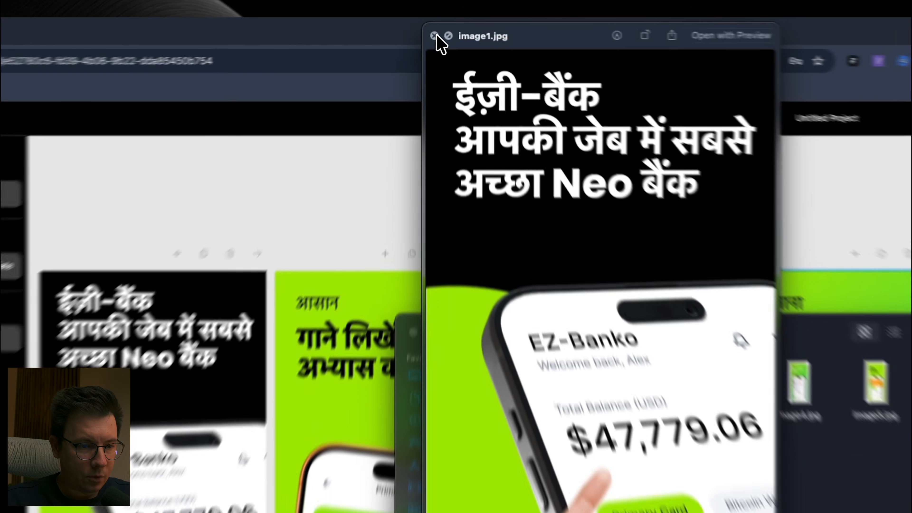
{"action": "left_click", "coordinate": [445, 28]}
{"action": "left_click", "coordinate": [550, 119]}
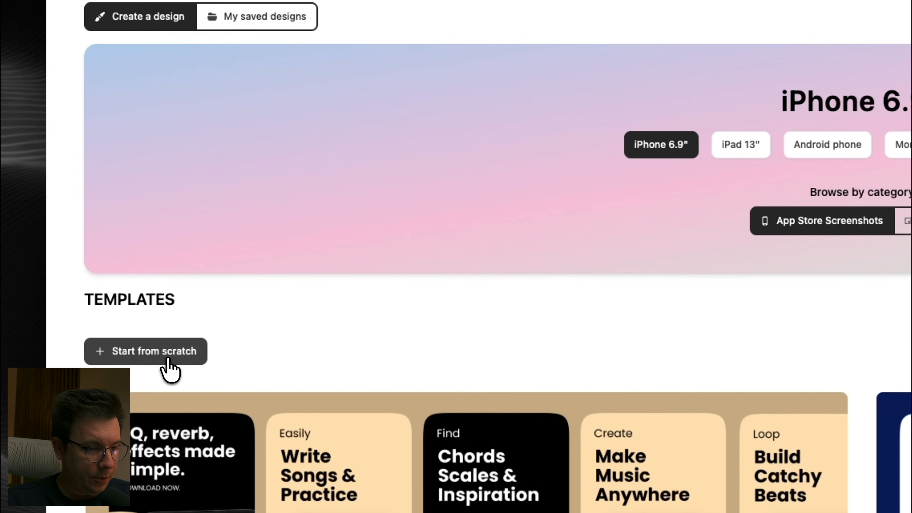
Step: Start a new iPhone 6.9" App Store screenshots design from scratch and dismiss the Help center
{"action": "left_click", "coordinate": [96, 279]}
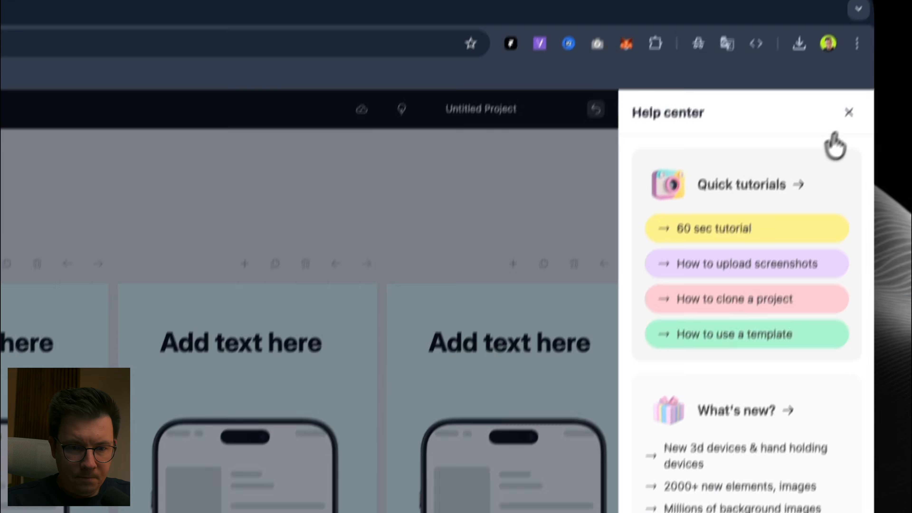
{"action": "left_click", "coordinate": [849, 112]}
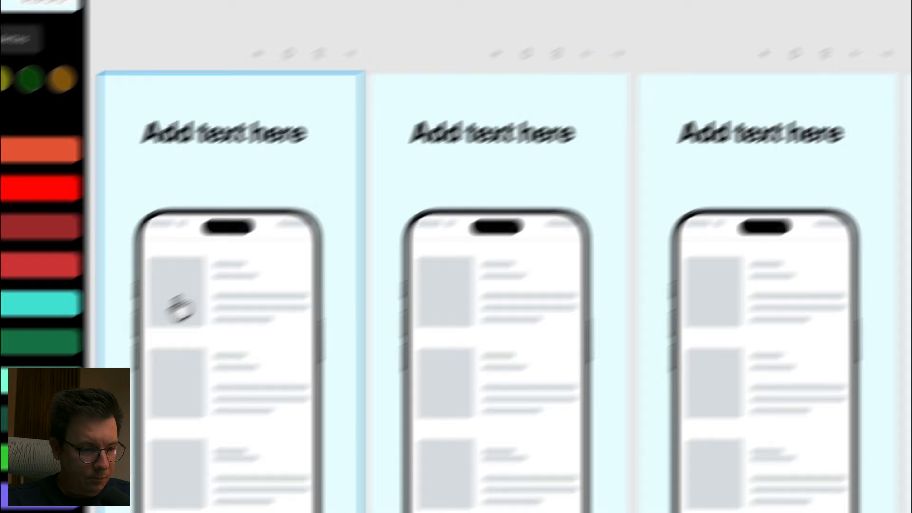
Step: Delete the placeholder phones from the first three screenshots
{"action": "left_click", "coordinate": [180, 307]}
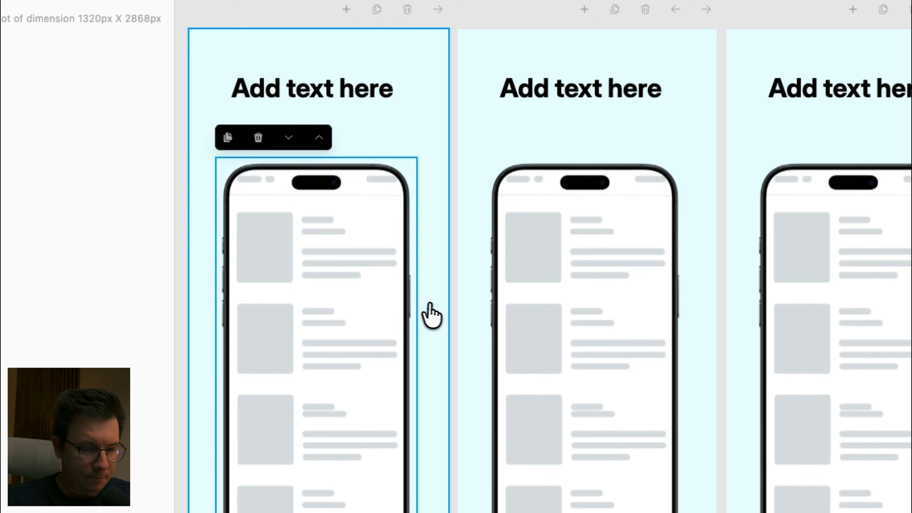
{"action": "key", "text": "Delete"}
{"action": "left_click", "coordinate": [527, 262]}
{"action": "key", "text": "Delete"}
{"action": "left_click", "coordinate": [783, 232]}
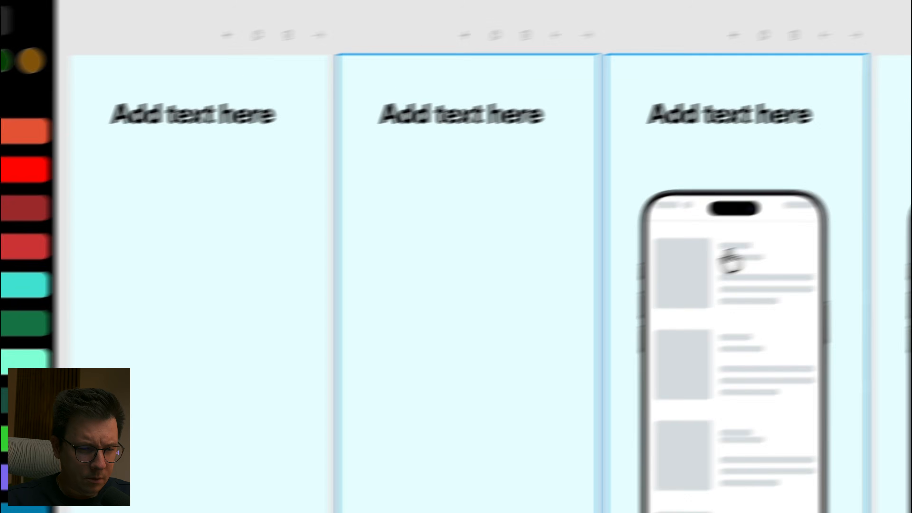
{"action": "key", "text": "Delete"}
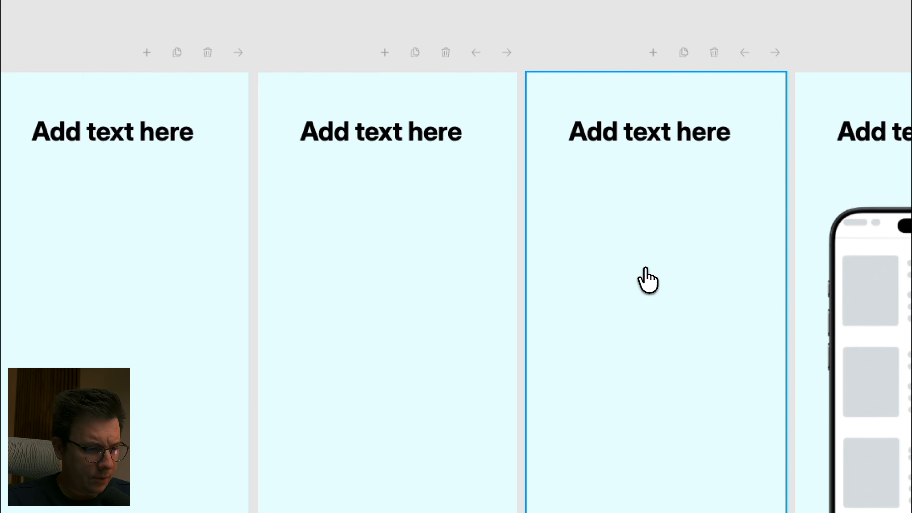
Step: Add an iPhone 17 Pro Max Orange device to the first screenshot and enlarge it to fill most of the space below the heading
{"action": "left_click", "coordinate": [123, 339]}
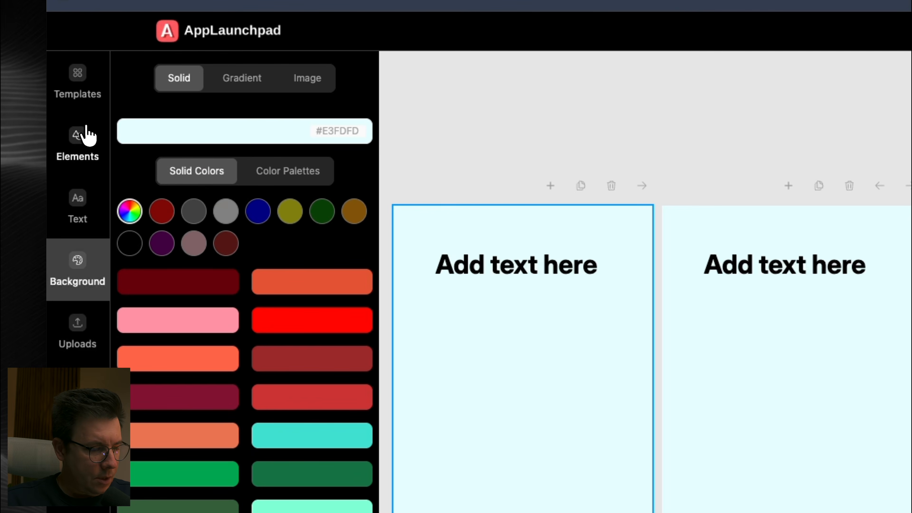
{"action": "scroll", "coordinate": [248, 411], "scroll_direction": "down", "scroll_amount": 10}
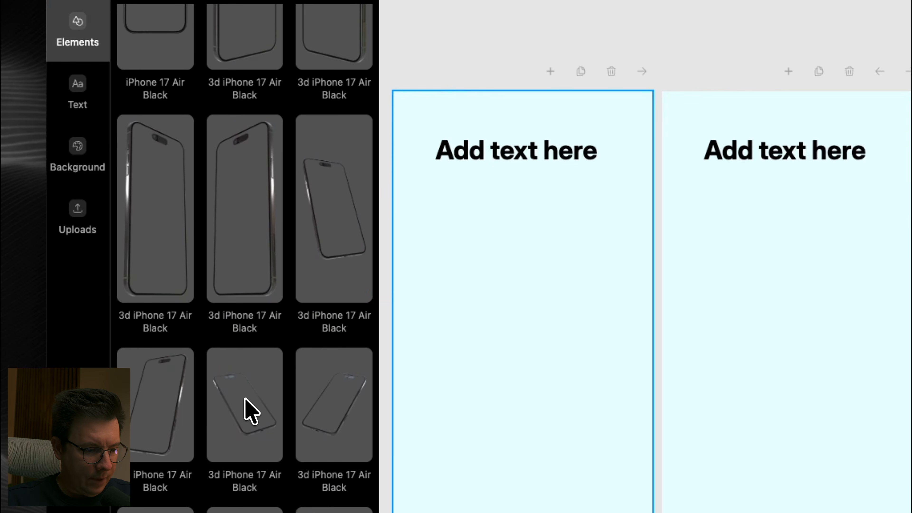
{"action": "scroll", "coordinate": [251, 412], "scroll_direction": "up", "scroll_amount": 6}
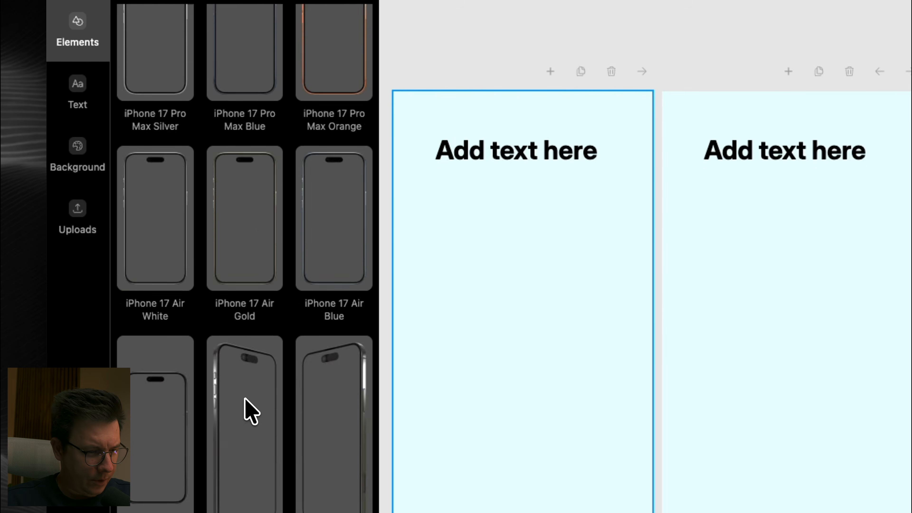
{"action": "scroll", "coordinate": [252, 411], "scroll_direction": "up", "scroll_amount": 2}
{"action": "left_click", "coordinate": [334, 134]}
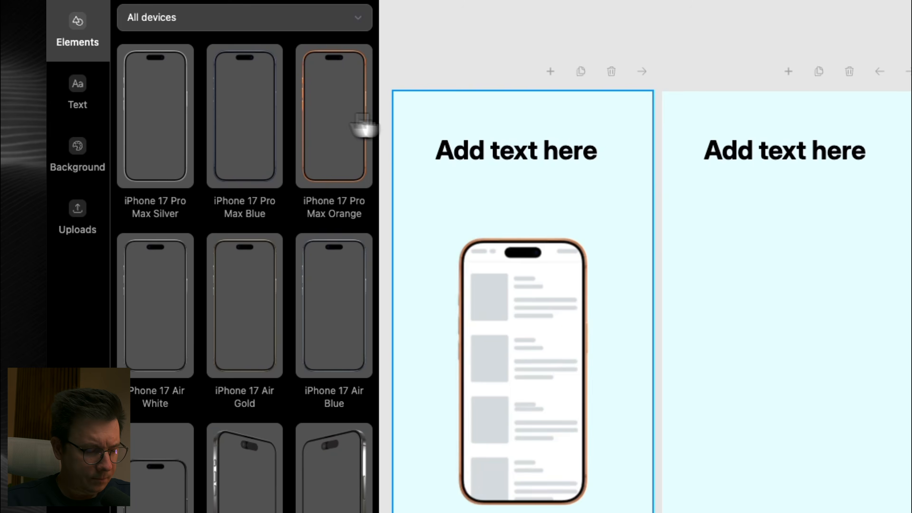
{"action": "left_click", "coordinate": [548, 341]}
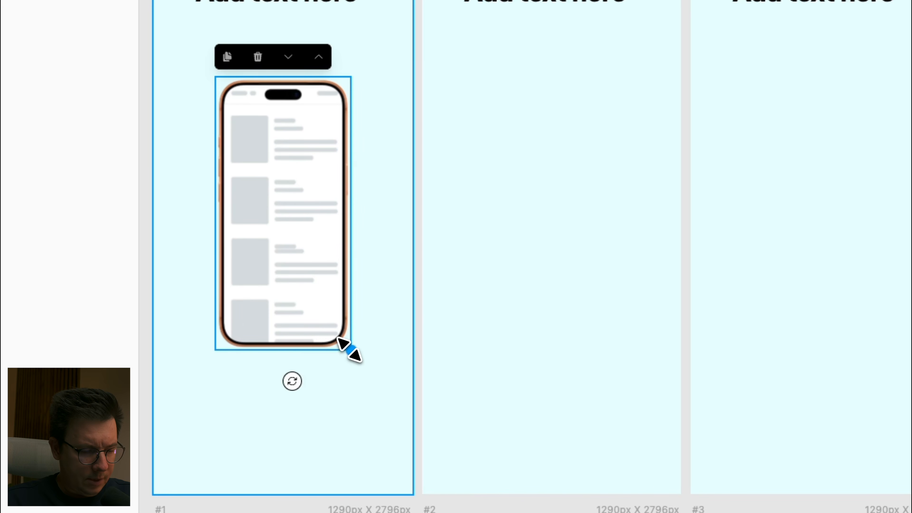
{"action": "left_click_drag", "start_coordinate": [350, 349], "coordinate": [403, 411]}
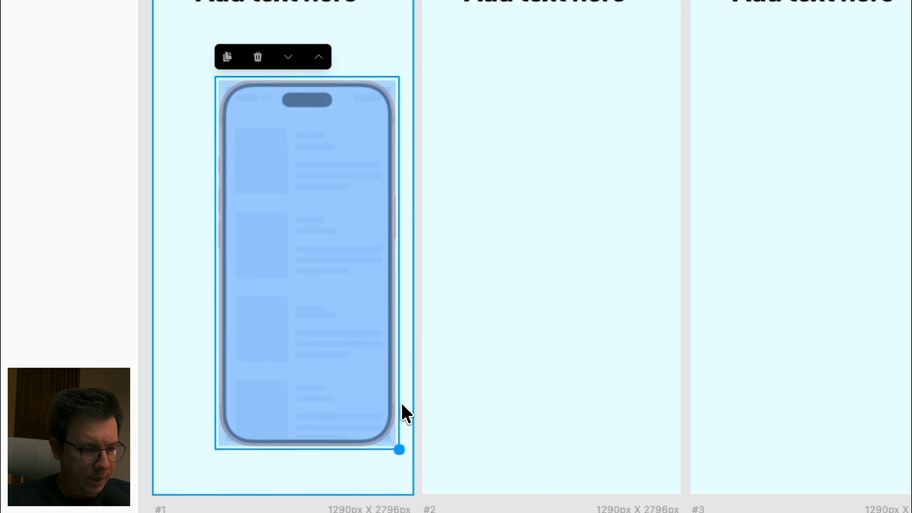
Step: Add the bare-hand "Hand holding iPhone 16" device to the second screenshot
{"action": "left_click", "coordinate": [615, 156]}
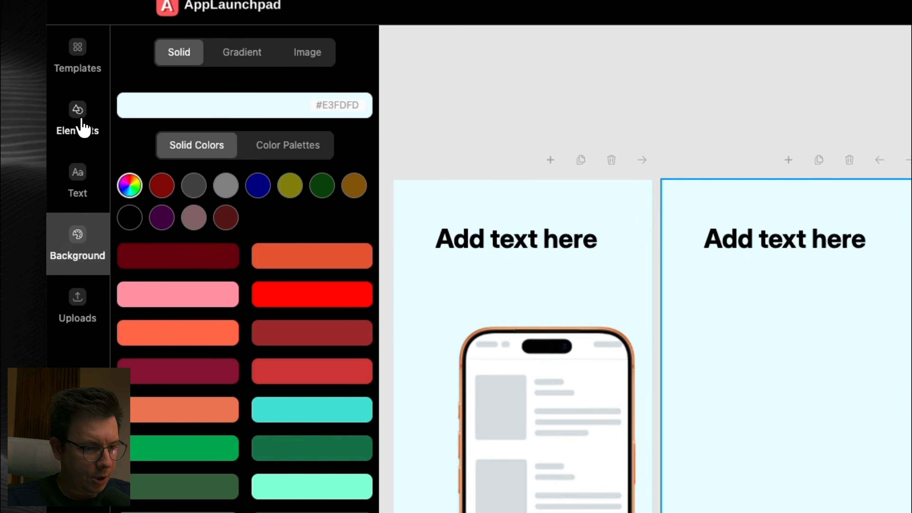
{"action": "left_click", "coordinate": [67, 107]}
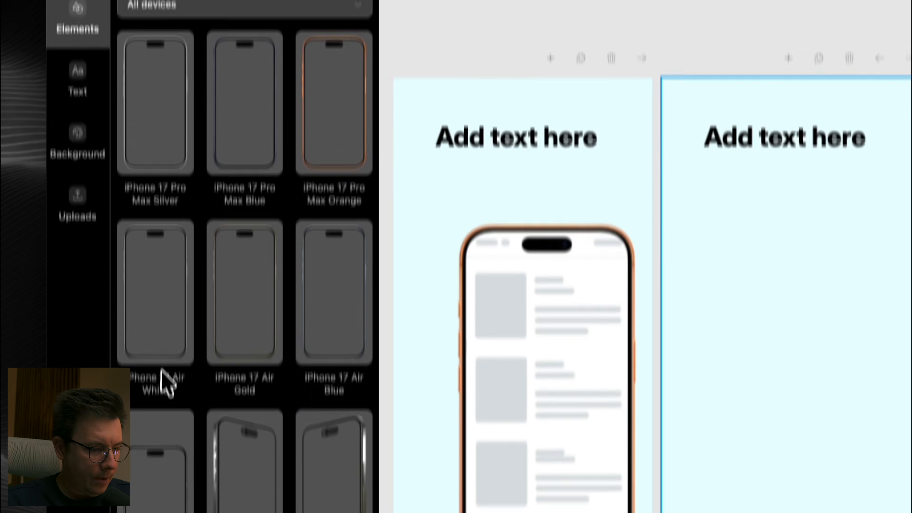
{"action": "scroll", "coordinate": [162, 383], "scroll_direction": "down", "scroll_amount": 10}
{"action": "scroll", "coordinate": [160, 351], "scroll_direction": "down", "scroll_amount": 15}
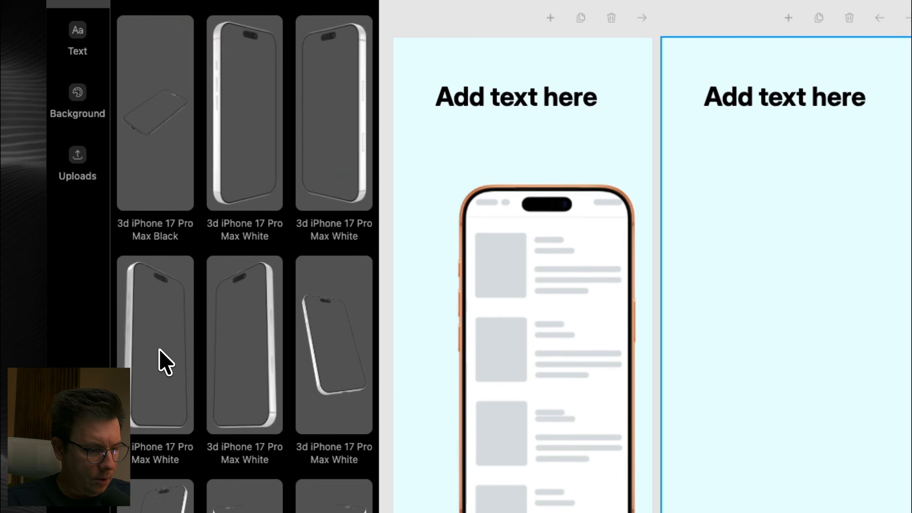
{"action": "scroll", "coordinate": [161, 350], "scroll_direction": "up", "scroll_amount": 5}
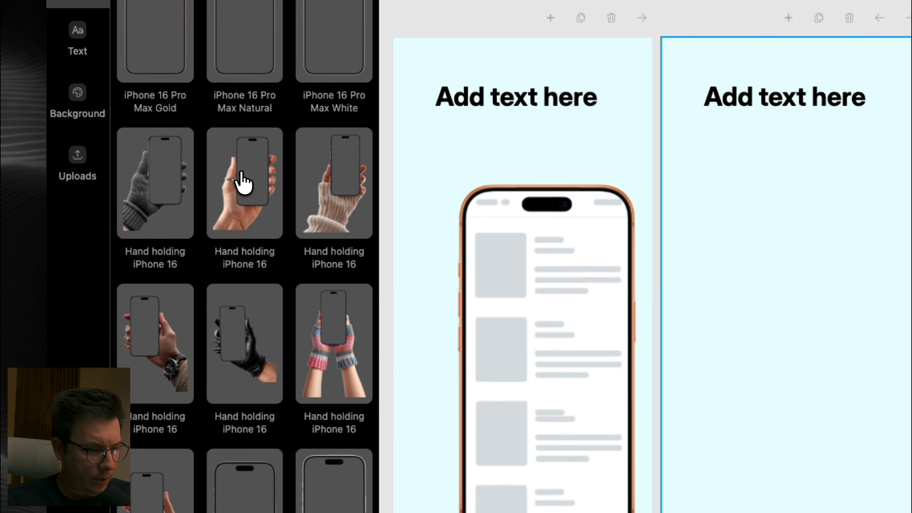
{"action": "left_click", "coordinate": [242, 183]}
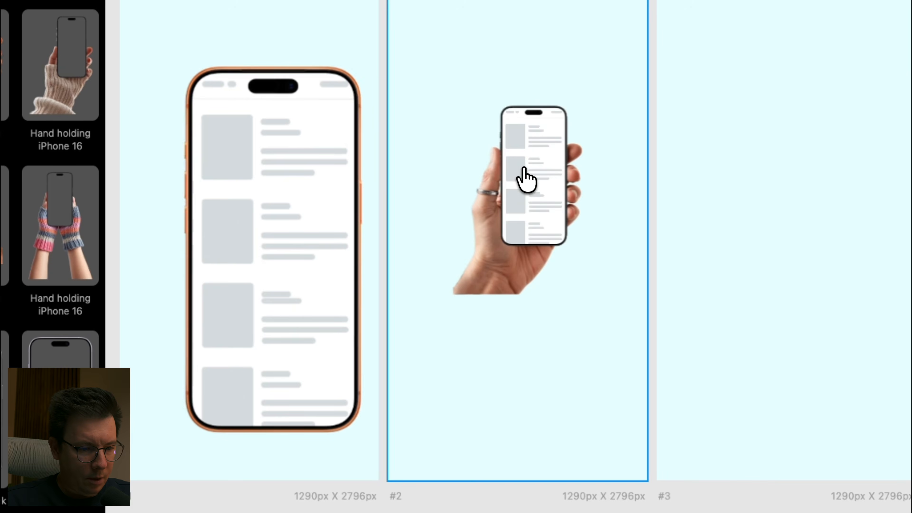
Step: Enlarge the hand-held iPhone on the second screenshot and shift it left so the phone sits centered below the heading
{"action": "left_click", "coordinate": [525, 178]}
{"action": "left_click_drag", "start_coordinate": [584, 294], "coordinate": [556, 413]}
{"action": "left_click_drag", "start_coordinate": [370, 406], "coordinate": [609, 409]}
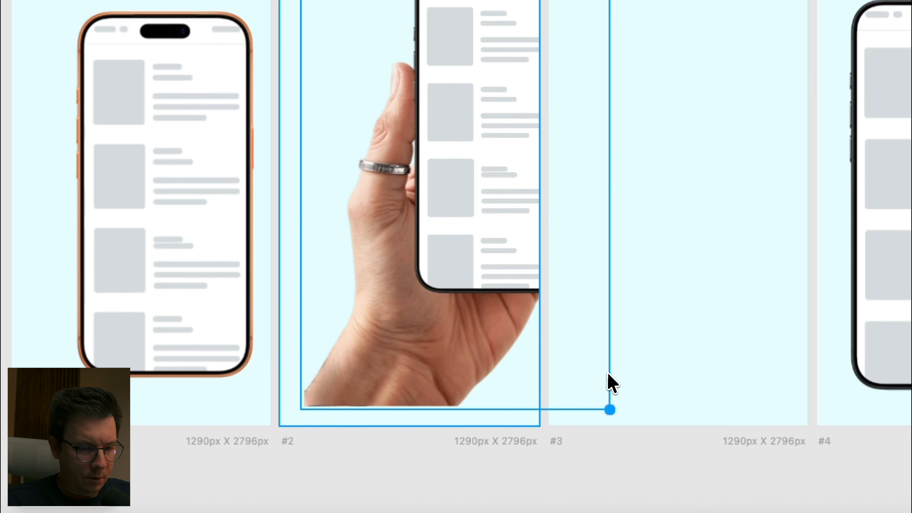
{"action": "left_click_drag", "start_coordinate": [503, 225], "coordinate": [421, 218]}
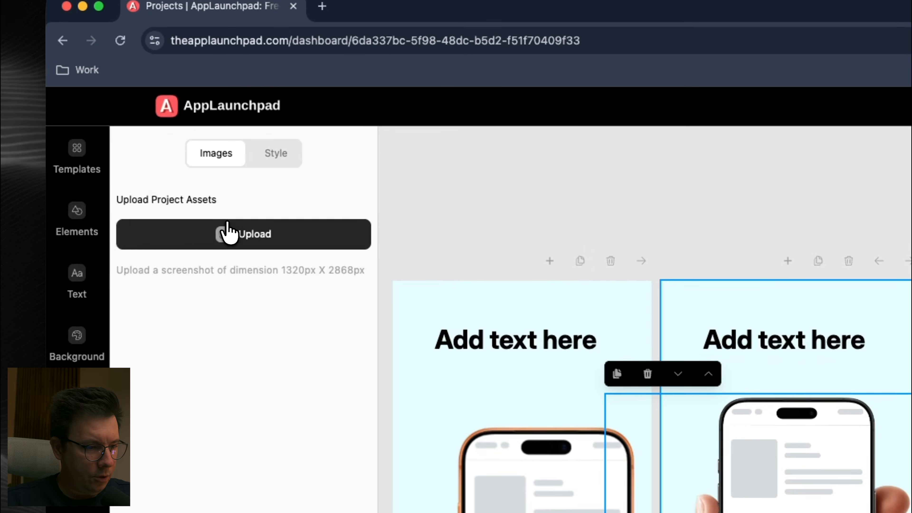
Step: Upload Design EZ-Banko 2.jpg and place it on the screen of the hand-held phone in the second screenshot
{"action": "left_click", "coordinate": [169, 149]}
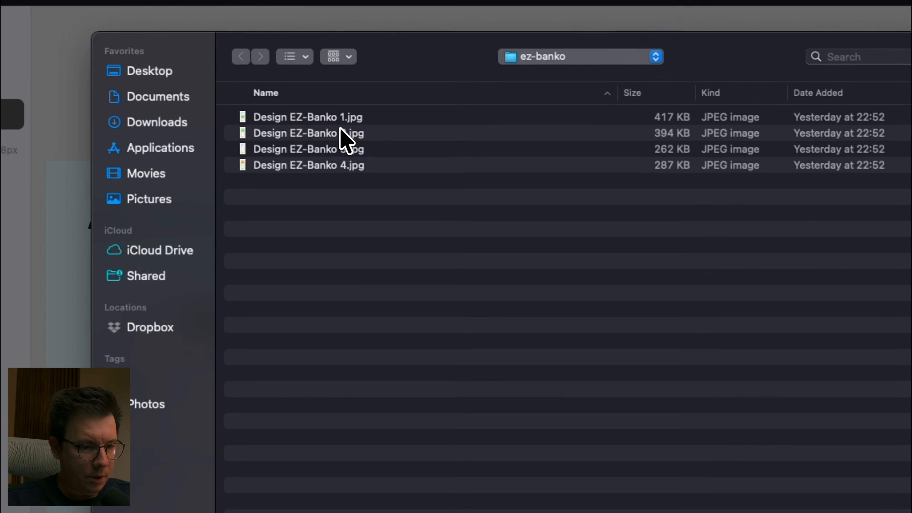
{"action": "left_click", "coordinate": [345, 133]}
{"action": "left_click", "coordinate": [656, 371]}
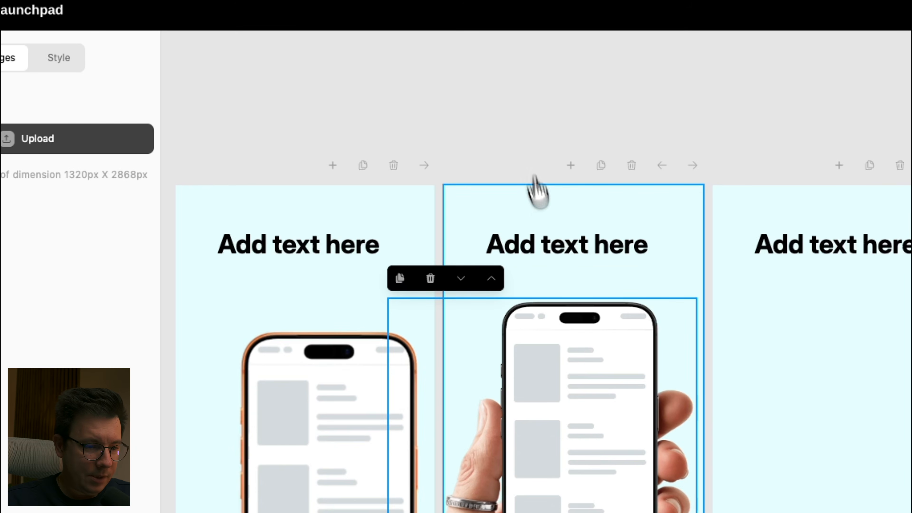
{"action": "left_click", "coordinate": [554, 256]}
{"action": "left_click", "coordinate": [605, 110]}
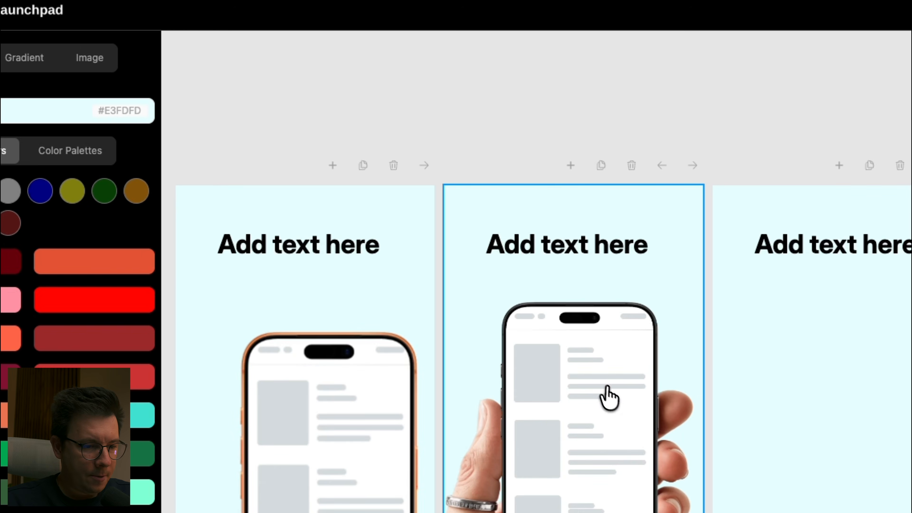
{"action": "left_click", "coordinate": [609, 397]}
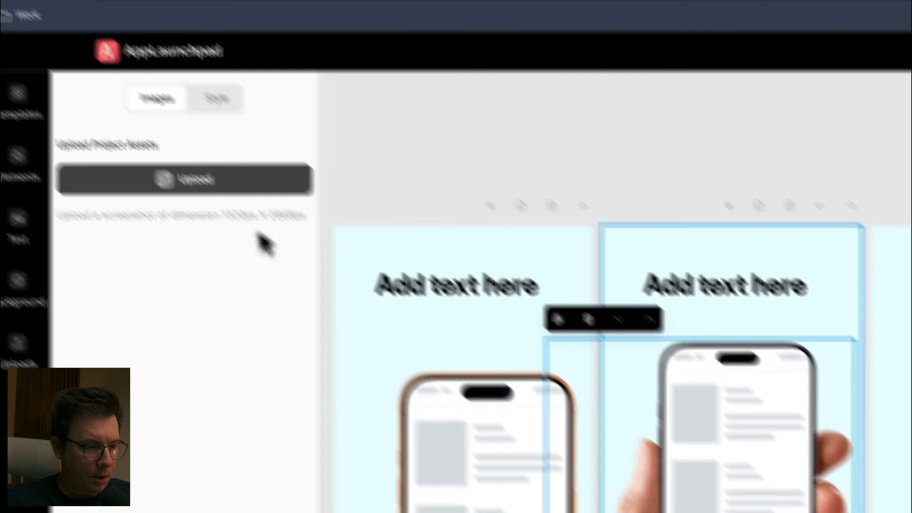
{"action": "left_click", "coordinate": [179, 187]}
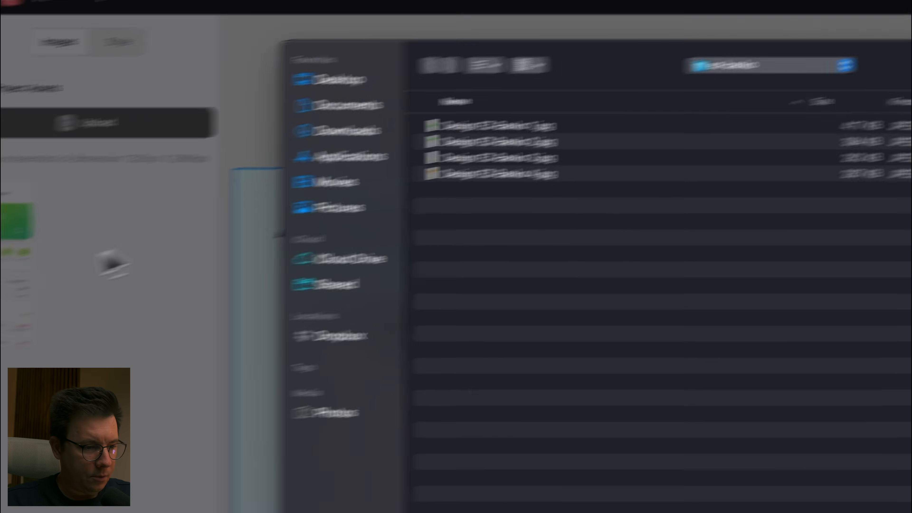
{"action": "left_click", "coordinate": [408, 312]}
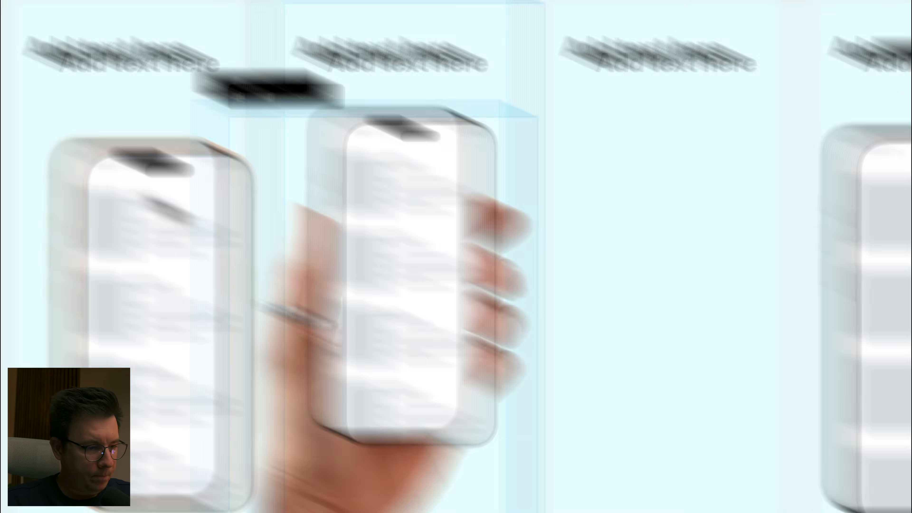
{"action": "left_click", "coordinate": [160, 255]}
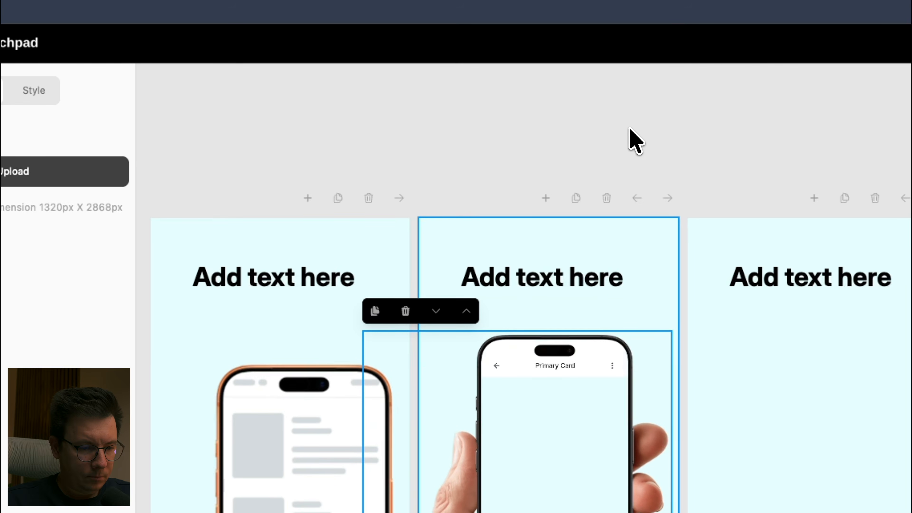
Step: Look through the image, gradient and solid background options for the second screenshot, ending on the Cool color palettes
{"action": "left_click", "coordinate": [612, 135]}
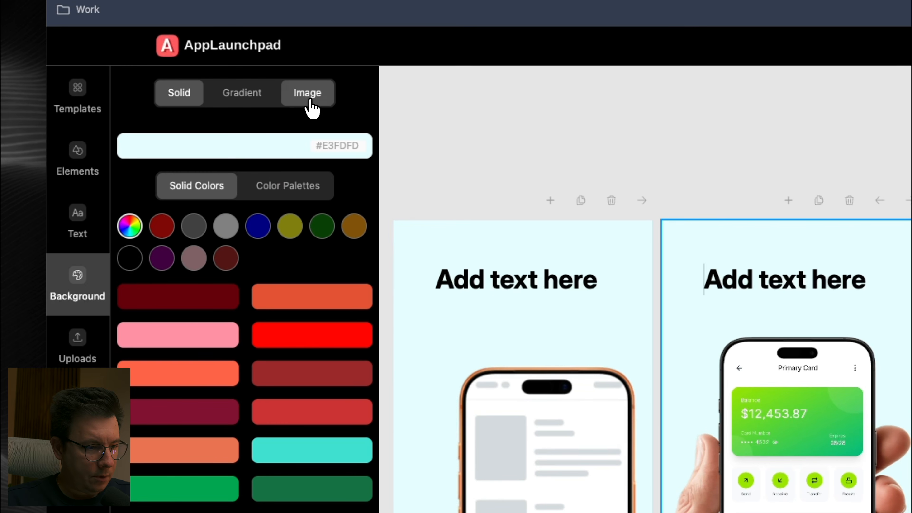
{"action": "left_click", "coordinate": [310, 102]}
{"action": "left_click", "coordinate": [248, 99]}
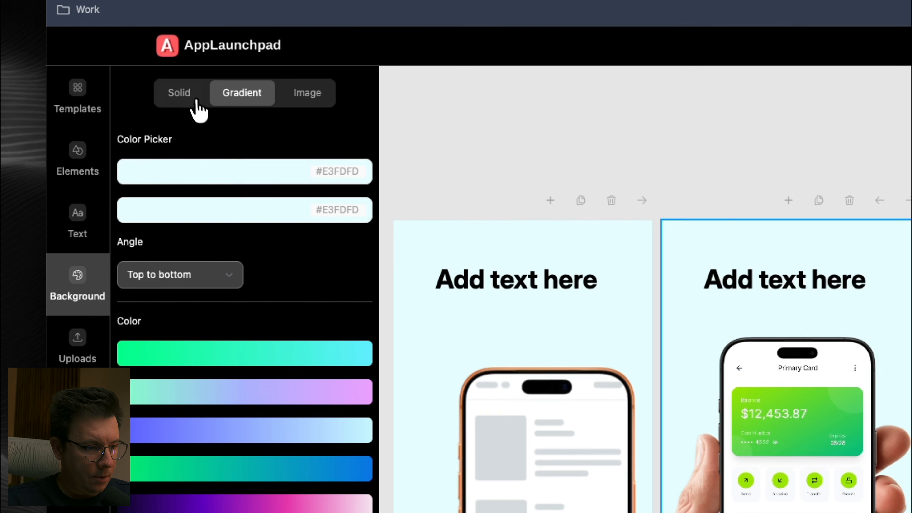
{"action": "left_click", "coordinate": [183, 94]}
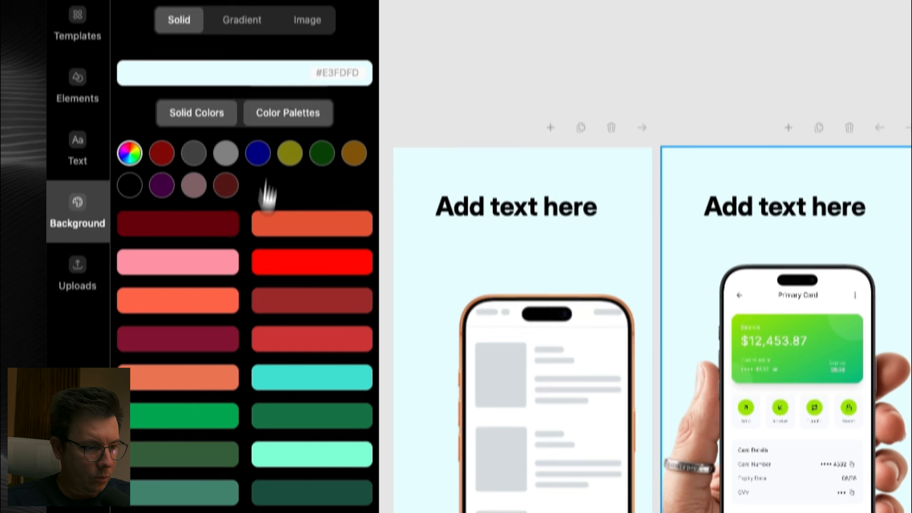
{"action": "left_click", "coordinate": [279, 190]}
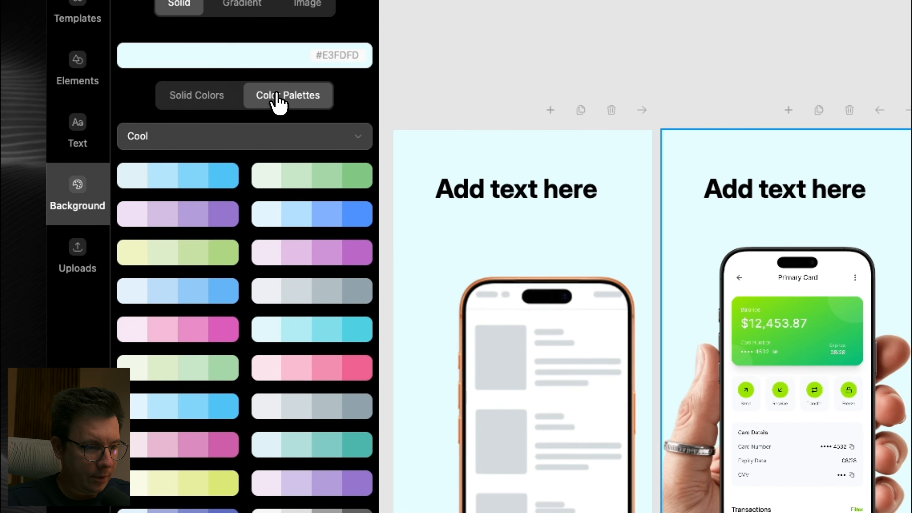
Step: Try green shades from the Cool palettes on the second screenshot's background and settle on amber #FFCA28
{"action": "left_click", "coordinate": [355, 176]}
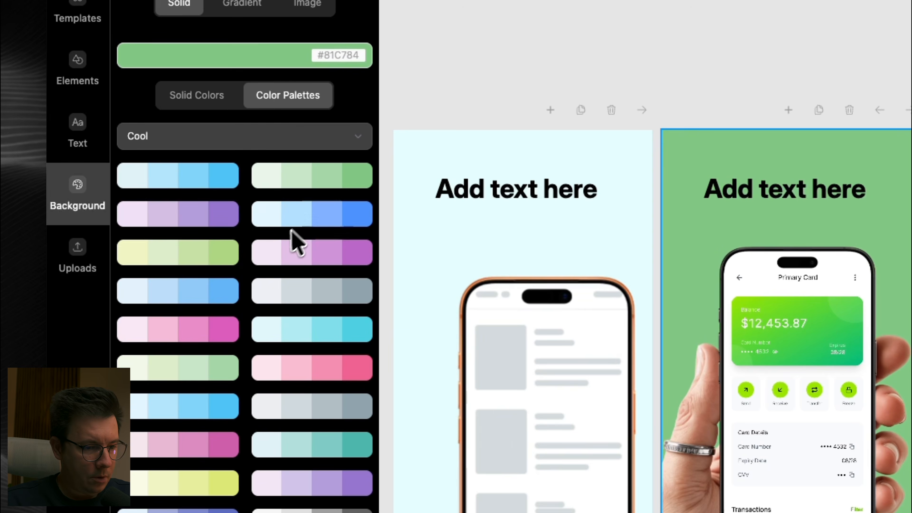
{"action": "left_click", "coordinate": [276, 179]}
{"action": "left_click", "coordinate": [340, 177]}
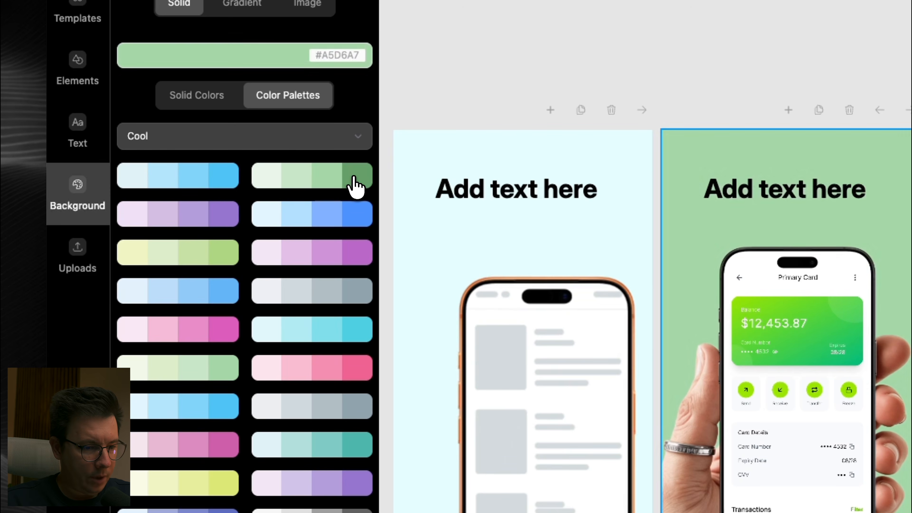
{"action": "left_click", "coordinate": [354, 177]}
{"action": "left_click", "coordinate": [336, 330]}
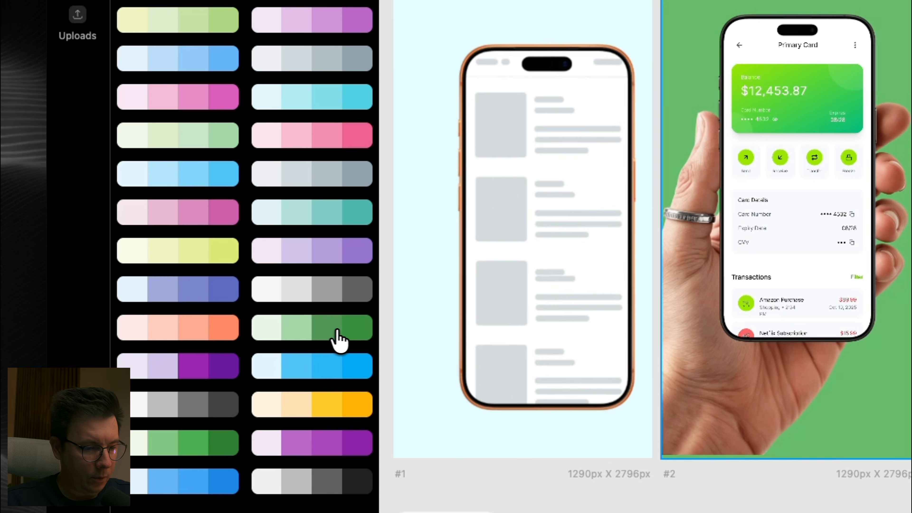
{"action": "left_click", "coordinate": [348, 336]}
{"action": "left_click", "coordinate": [302, 330]}
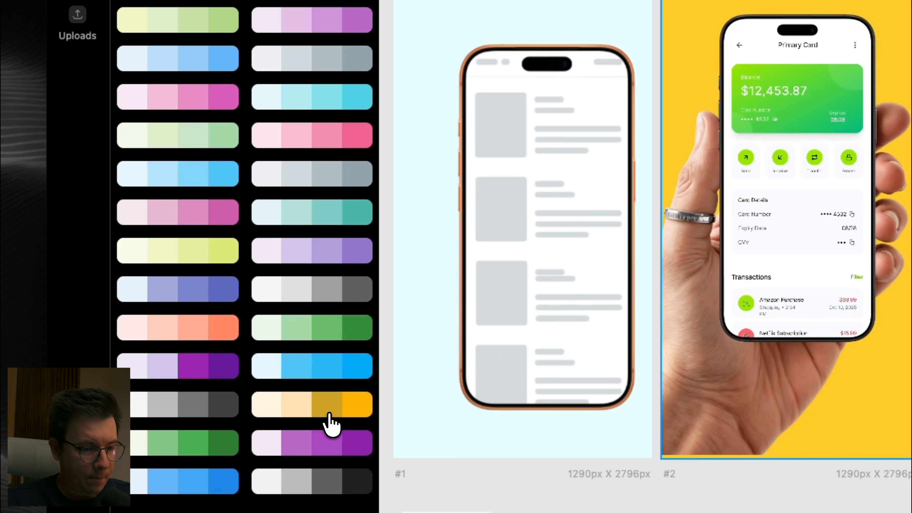
{"action": "left_click", "coordinate": [328, 414]}
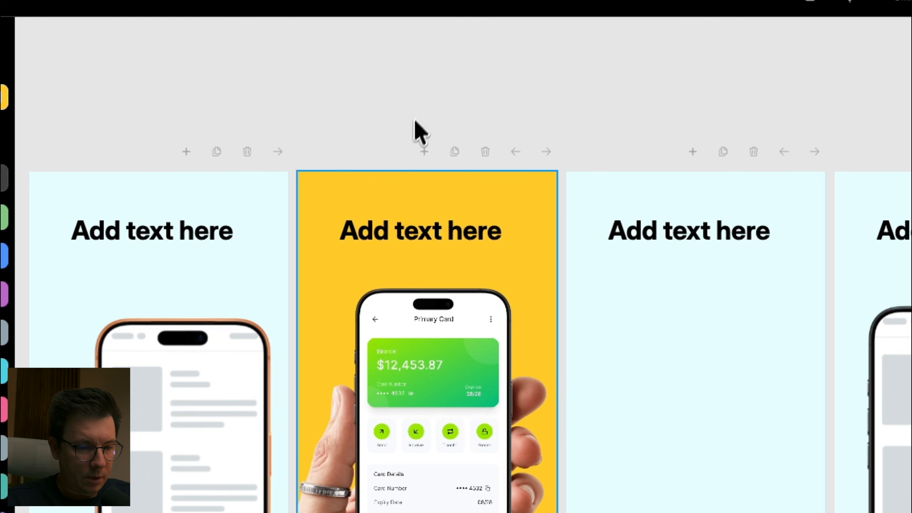
Step: Change the second screenshot's heading to "Download me" and move it into the upper-left corner, clear of the phone
{"action": "left_click", "coordinate": [418, 227]}
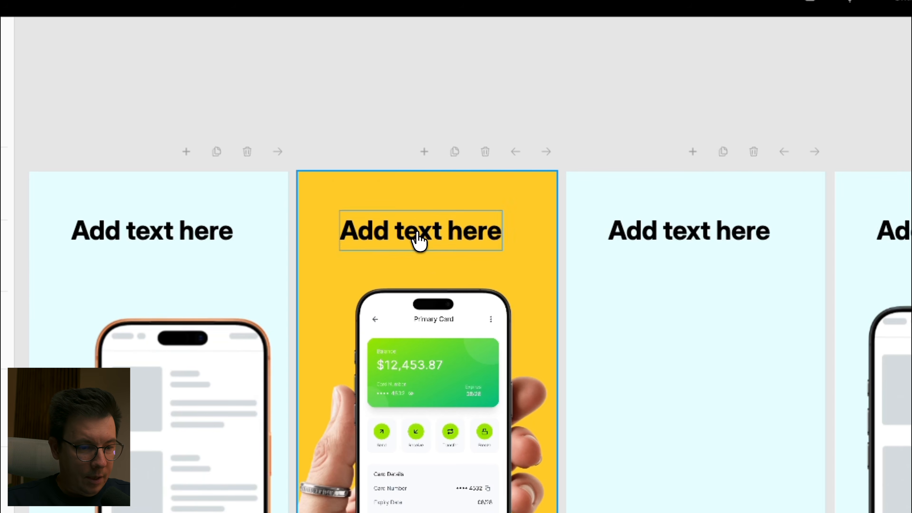
{"action": "type", "text": "Download me"}
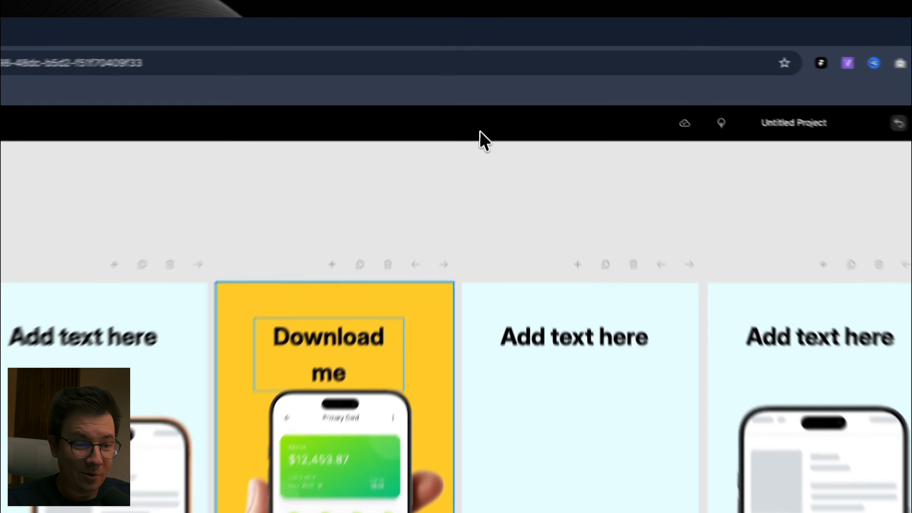
{"action": "left_click", "coordinate": [499, 82]}
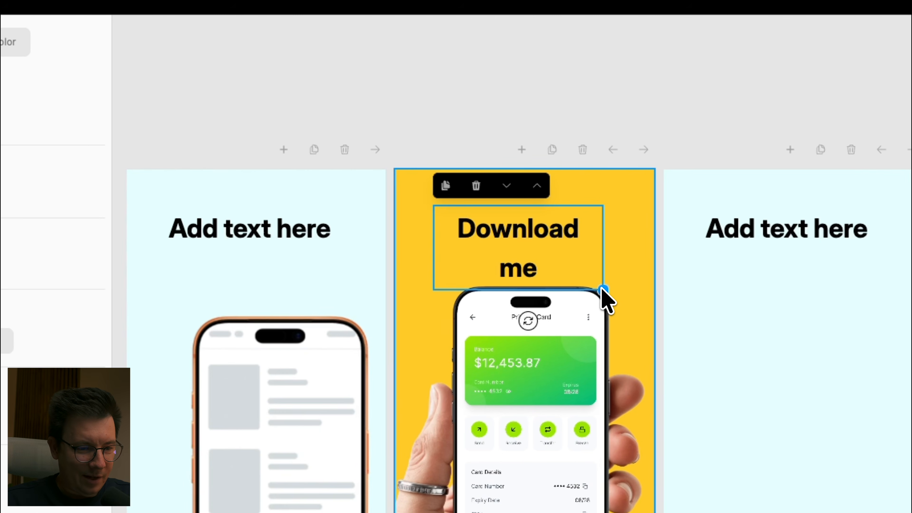
{"action": "left_click_drag", "start_coordinate": [603, 290], "coordinate": [572, 257]}
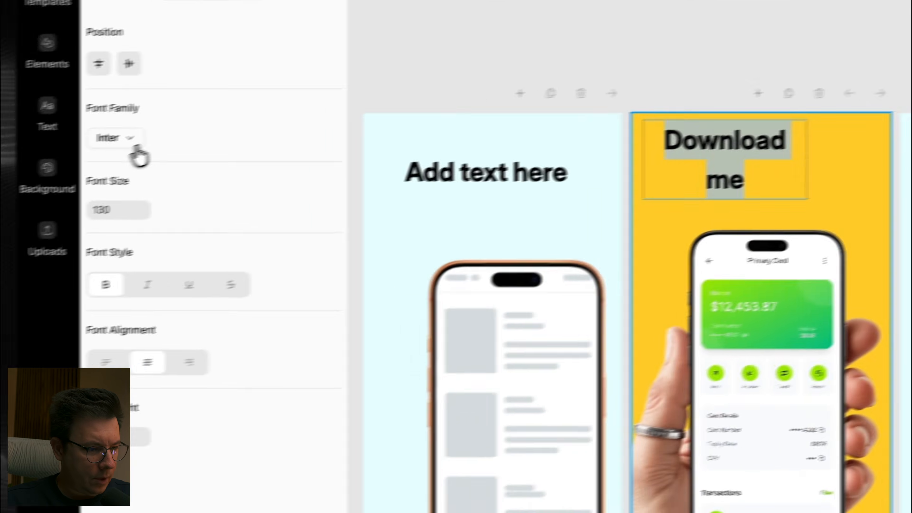
Step: Preview font families such as Abril Fatface and Alegreya on the "Download me" heading
{"action": "left_click", "coordinate": [134, 151]}
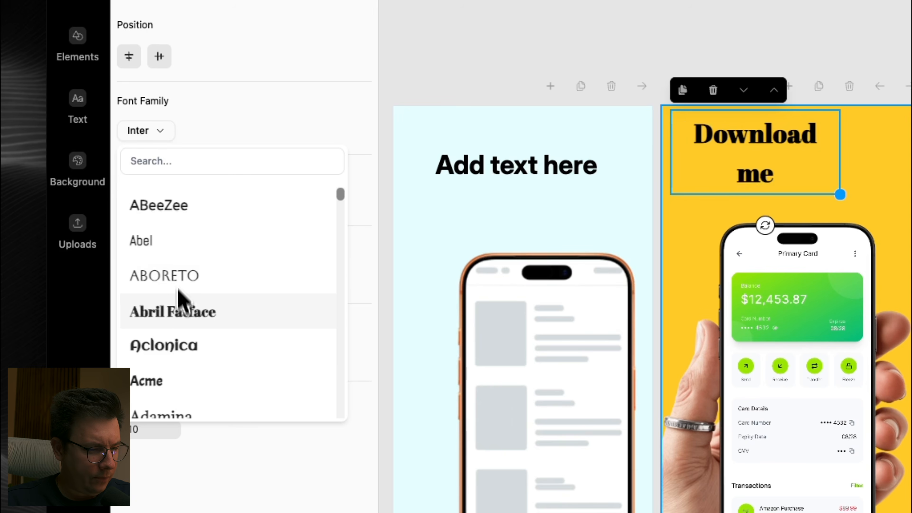
{"action": "scroll", "coordinate": [177, 312], "scroll_direction": "down", "scroll_amount": 5}
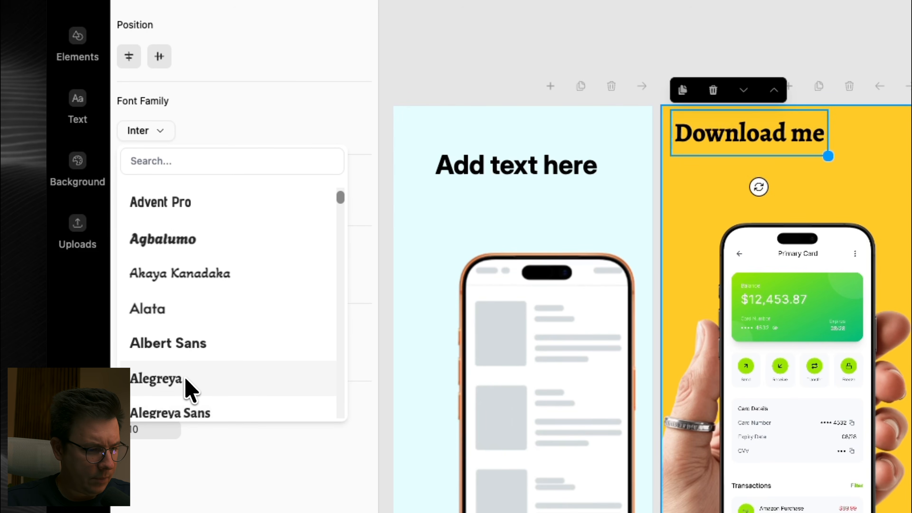
{"action": "scroll", "coordinate": [189, 387], "scroll_direction": "down", "scroll_amount": 8}
{"action": "scroll", "coordinate": [182, 373], "scroll_direction": "down", "scroll_amount": 5}
Step: Style the "Download me" heading as non-bold italic Inter text and align it left
{"action": "left_click", "coordinate": [292, 99]}
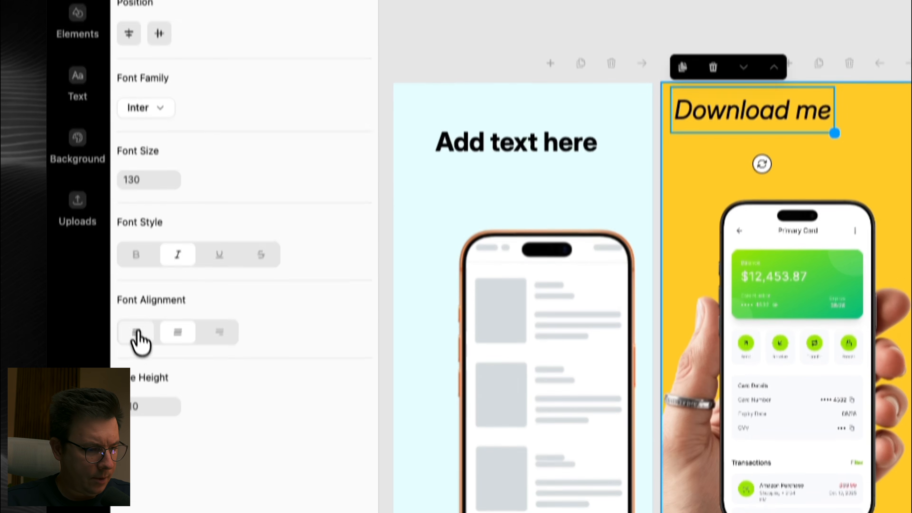
{"action": "left_click", "coordinate": [136, 417]}
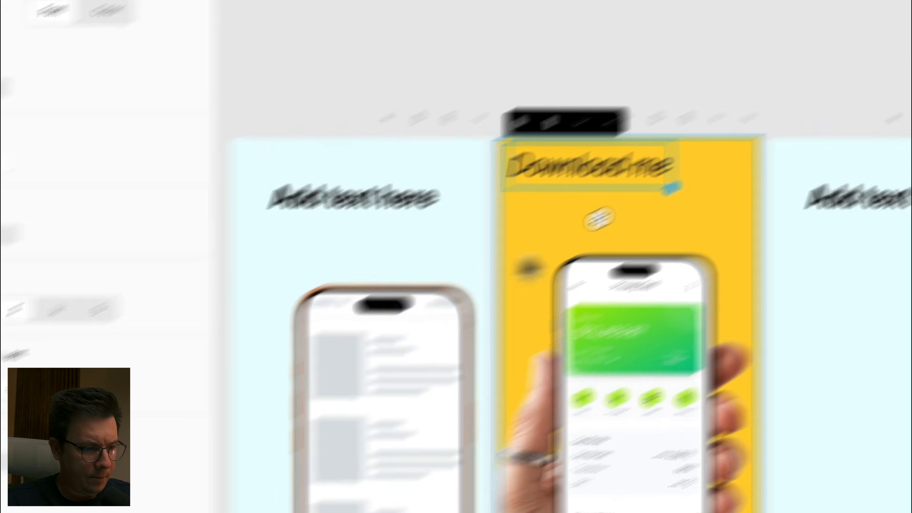
{"action": "left_click", "coordinate": [265, 176]}
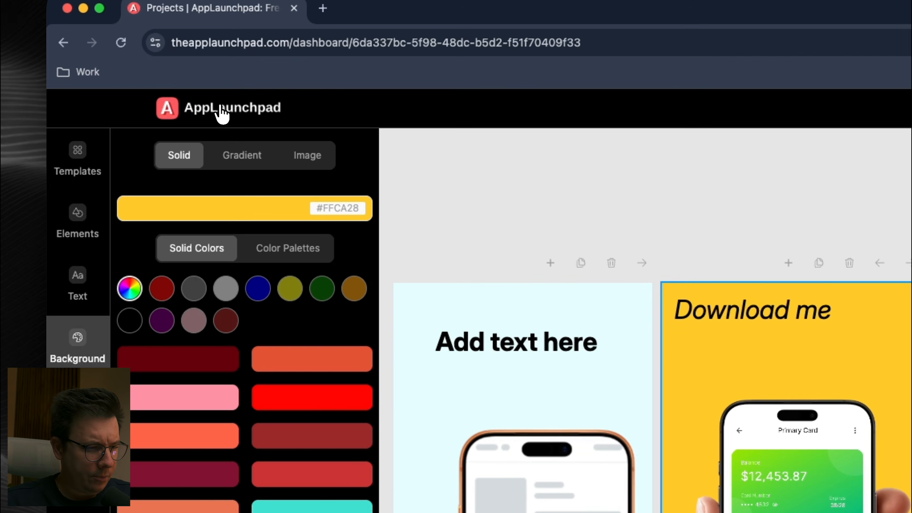
Step: Go to the saved designs, reopen the first Untitled Project in the list, and close its Help center
{"action": "left_click", "coordinate": [220, 112]}
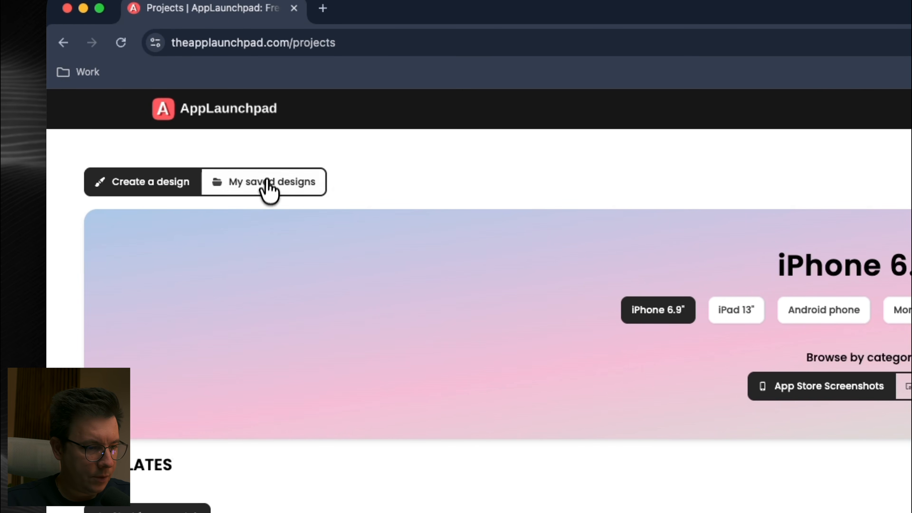
{"action": "left_click", "coordinate": [277, 182]}
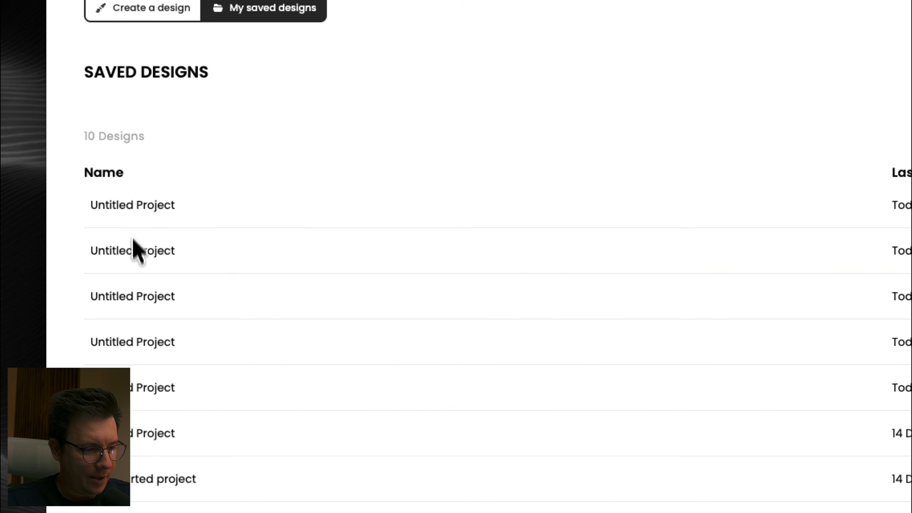
{"action": "left_click", "coordinate": [206, 215]}
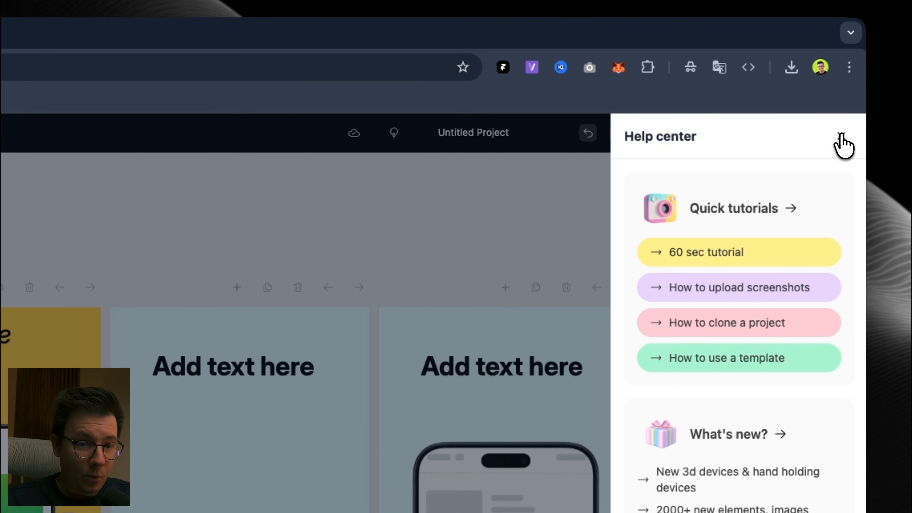
{"action": "left_click", "coordinate": [841, 138]}
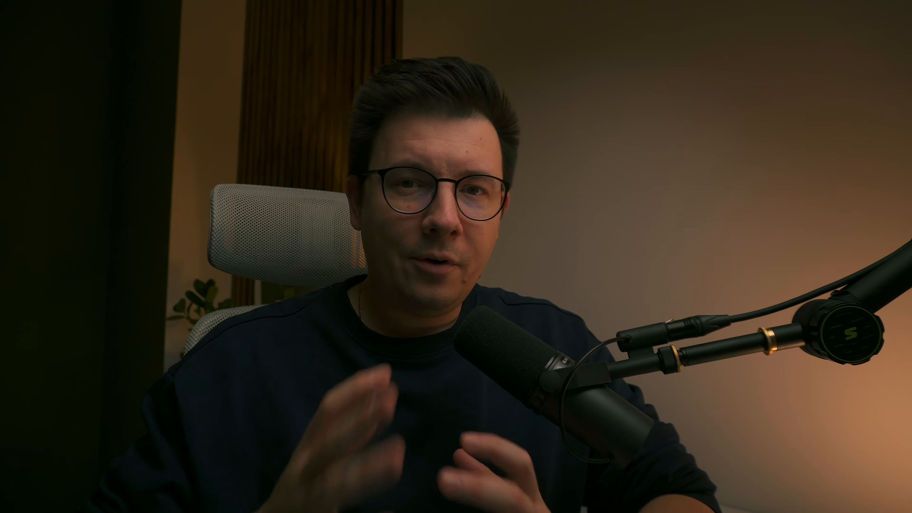